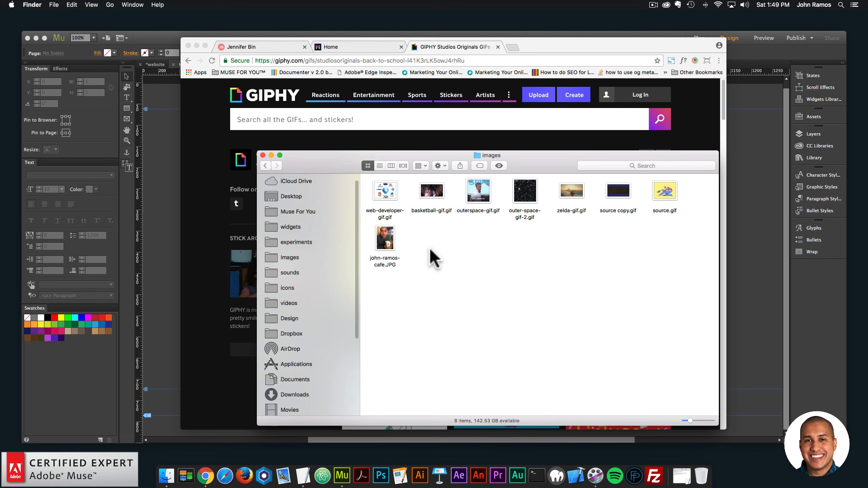
# Switch to Chrome and view the Home page preview with the finished introduction text.
pyautogui.click(388, 234)
pyautogui.click(474, 260)
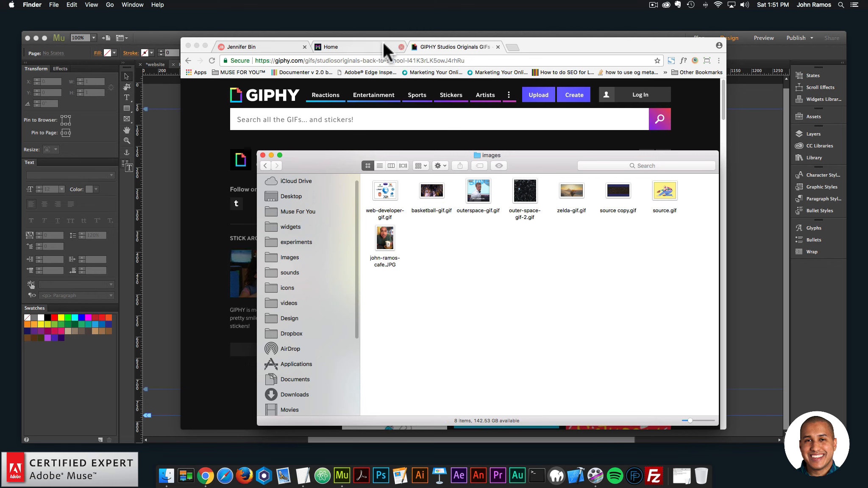
pyautogui.click(384, 44)
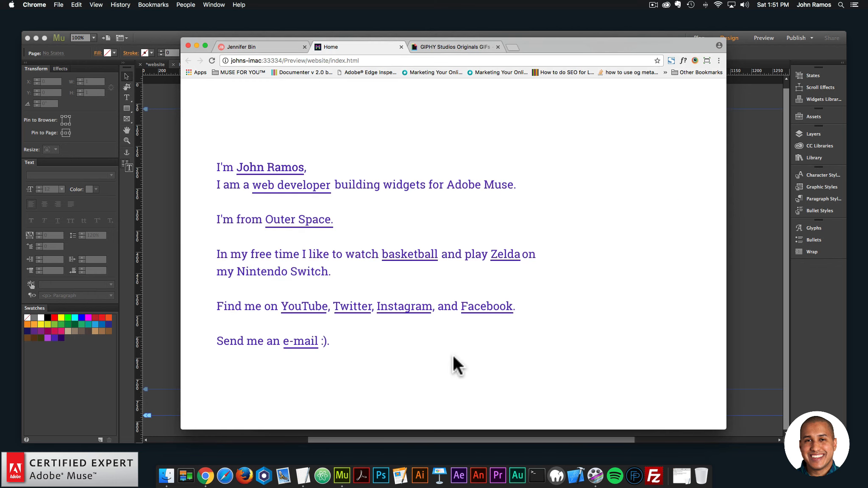
# Switch to Adobe Muse and create a new site with the default settings.
pyautogui.click(757, 228)
pyautogui.click(45, 37)
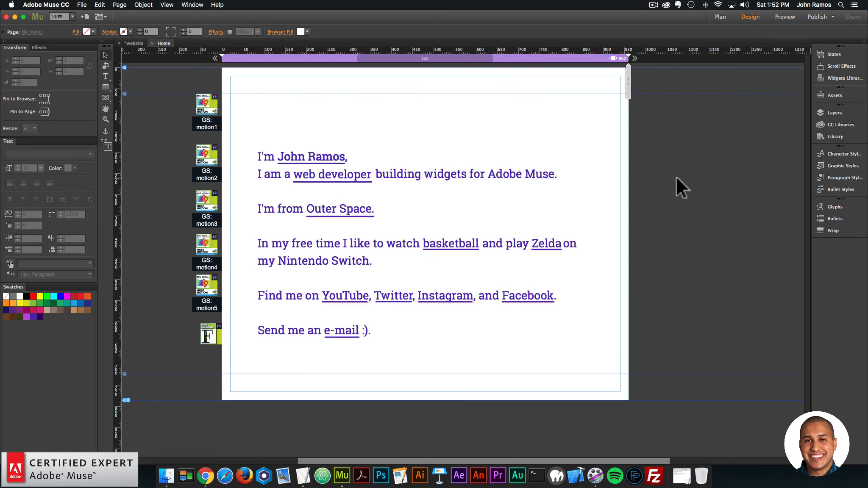
pyautogui.click(80, 4)
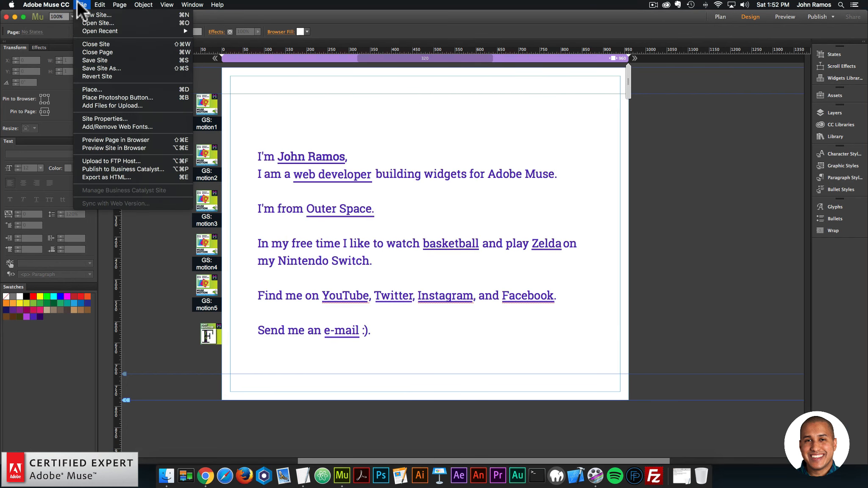
pyautogui.click(96, 15)
pyautogui.press('Return')
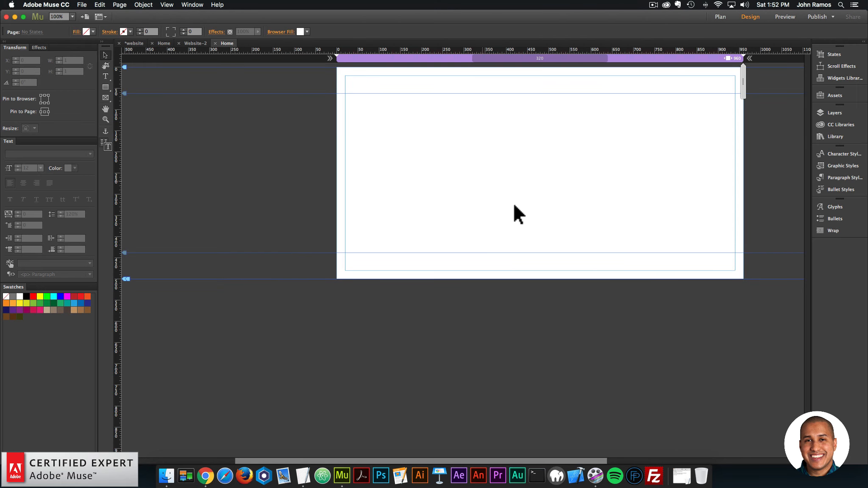
# Copy the full introduction from the TextEdit document onto the blank Home page in a text frame about 618 wide and 214 tall.
pyautogui.click(682, 476)
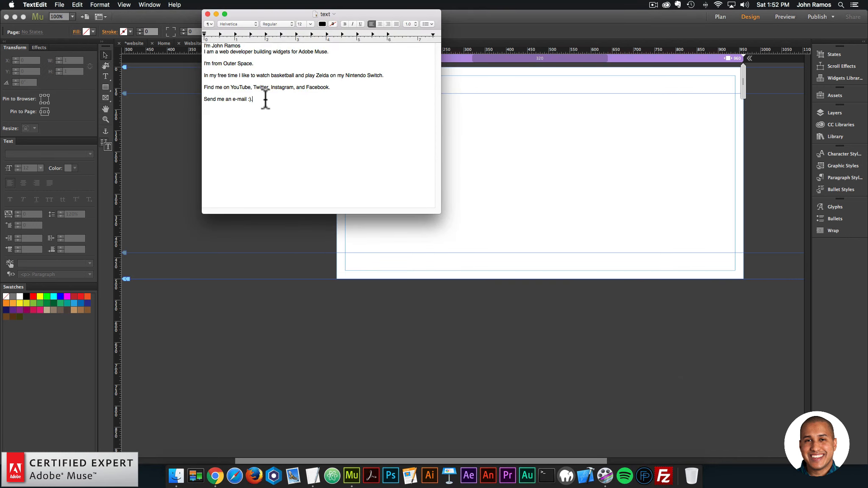
pyautogui.moveTo(266, 99); pyautogui.dragTo(171, 34)
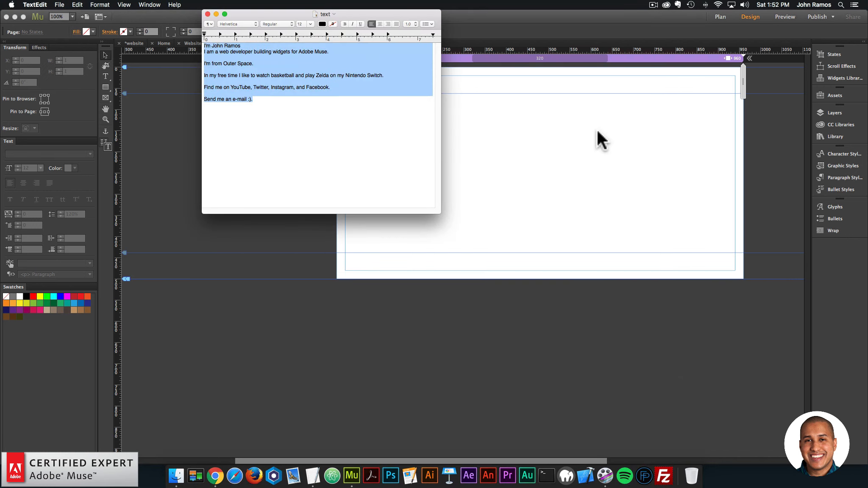
pyautogui.press('super+c')
pyautogui.click(515, 143)
pyautogui.press('super+v')
pyautogui.moveTo(485, 287); pyautogui.dragTo(628, 136)
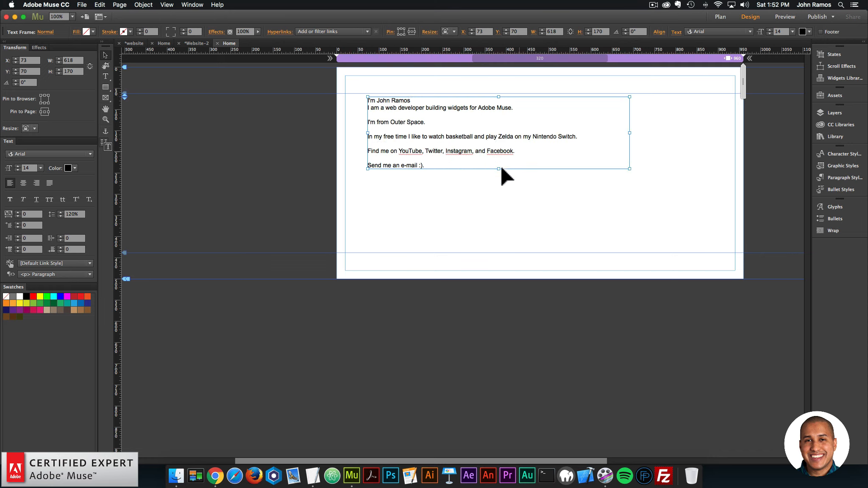
pyautogui.moveTo(499, 169); pyautogui.dragTo(498, 188)
# Format all of the introduction text in Roboto Slab at size 27.
pyautogui.doubleClick(441, 158)
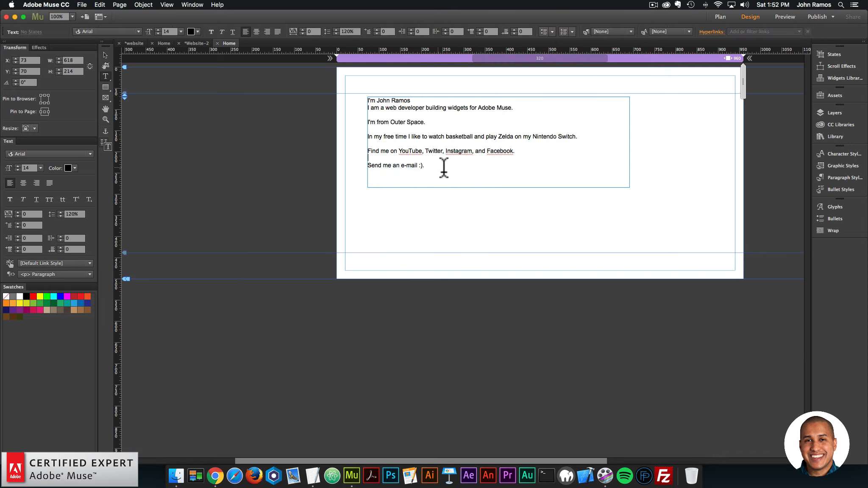
pyautogui.press('super+a')
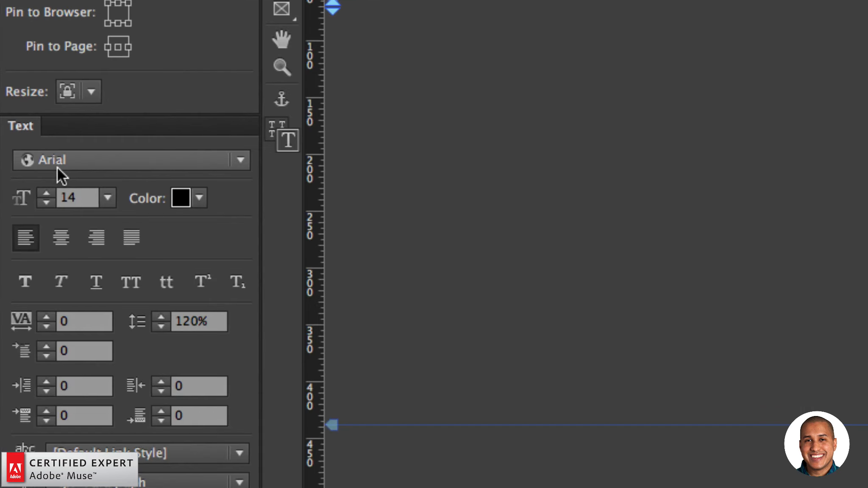
pyautogui.click(22, 155)
pyautogui.write('robot')
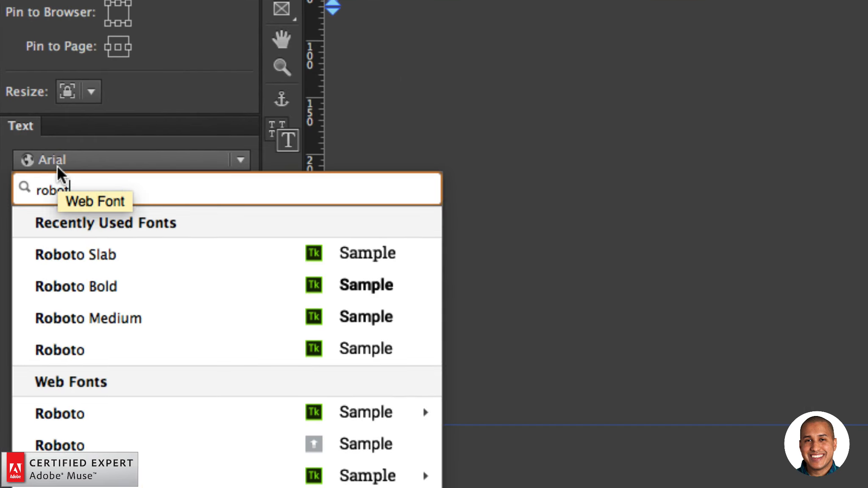
pyautogui.click(93, 244)
pyautogui.moveTo(102, 196); pyautogui.dragTo(39, 195)
pyautogui.write('27')
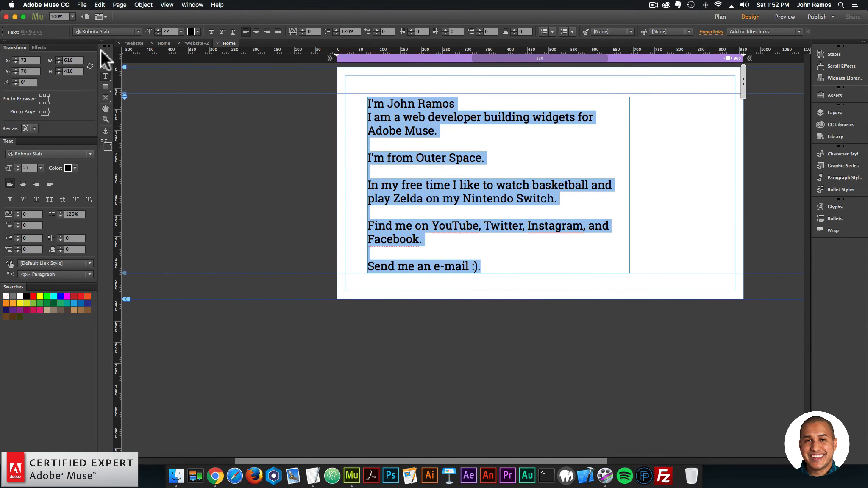
pyautogui.press('Escape')
# Check the separate text frame of the name on the finished website's Home page and return to the new site's Home page.
pyautogui.click(188, 43)
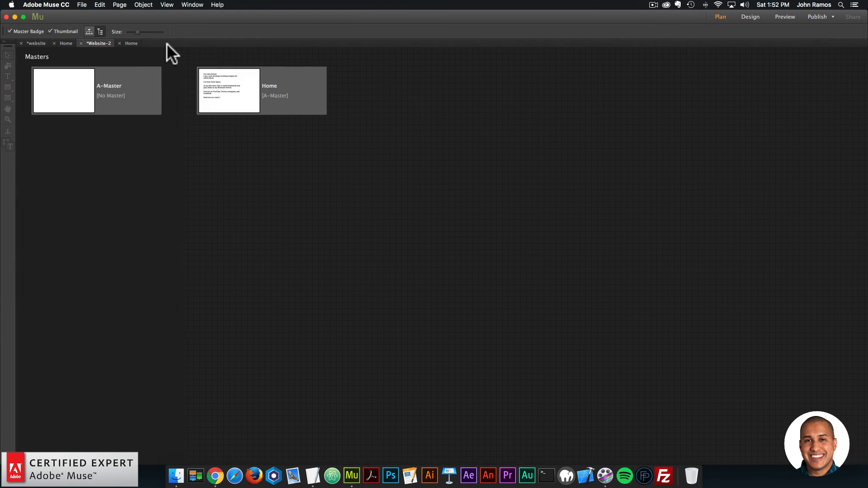
pyautogui.click(67, 43)
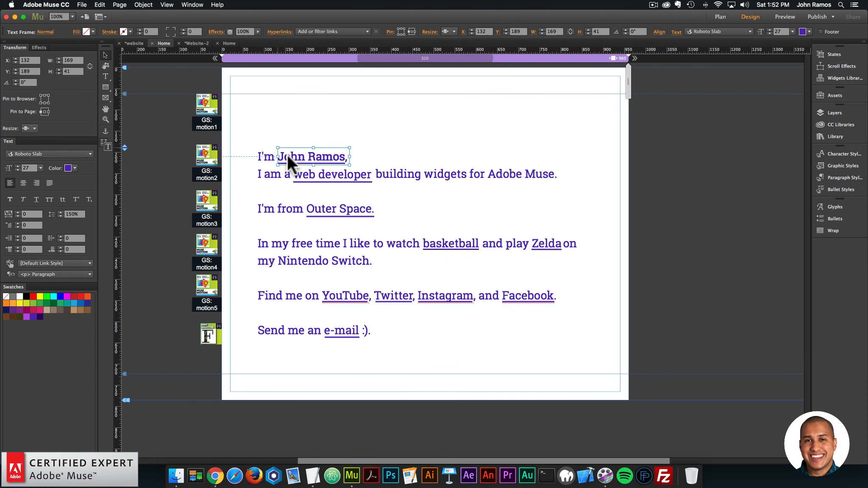
pyautogui.click(287, 155)
pyautogui.click(102, 55)
pyautogui.click(232, 43)
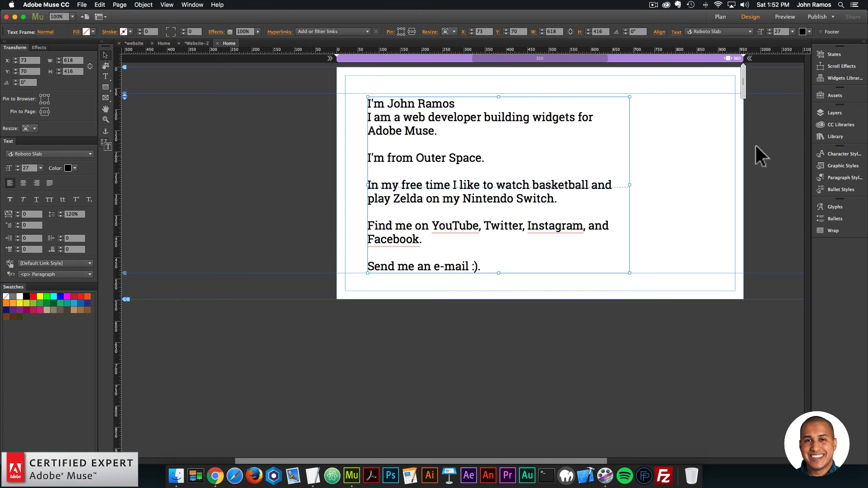
# Add the purple R=83 color from My Library in CC Libraries to the site's swatches.
pyautogui.click(841, 125)
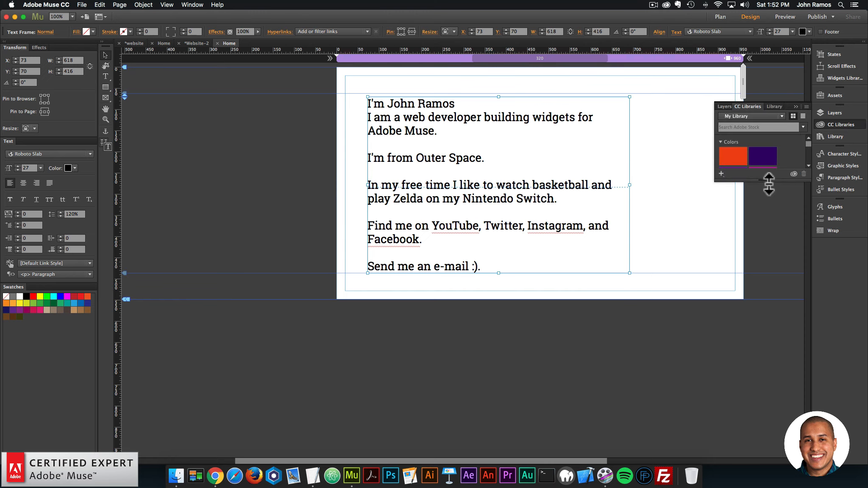
pyautogui.moveTo(769, 184); pyautogui.dragTo(773, 306)
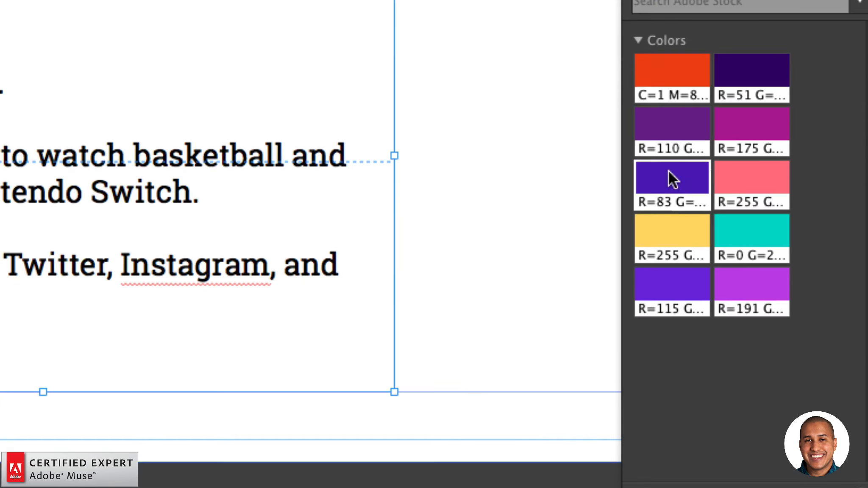
pyautogui.rightClick(669, 171)
pyautogui.click(705, 225)
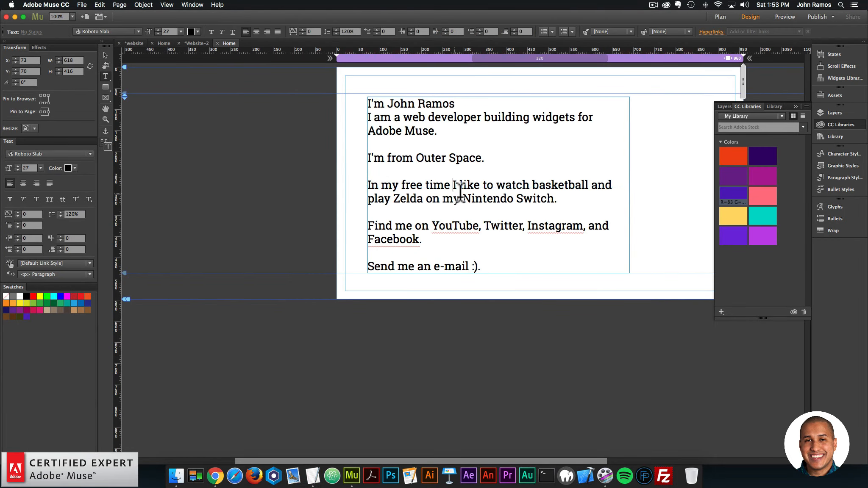
# Apply the newly added purple swatch to all of the introduction text.
pyautogui.press('super+a')
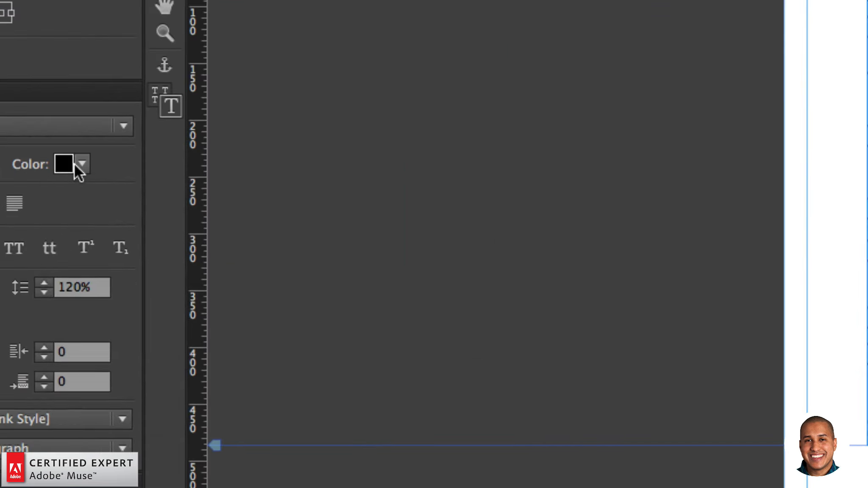
pyautogui.click(75, 168)
pyautogui.click(368, 268)
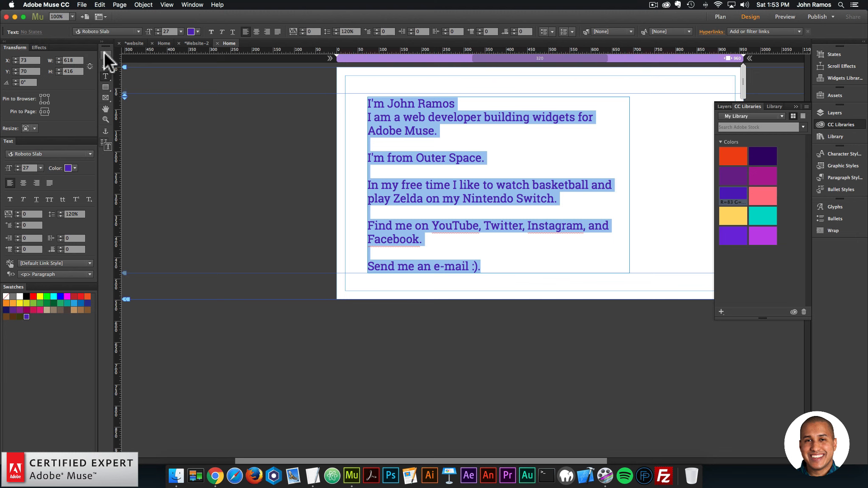
pyautogui.click(105, 55)
# Widen the text frame to about 797 and move it down to about X 88, Y 186.
pyautogui.moveTo(633, 186); pyautogui.dragTo(705, 182)
pyautogui.moveTo(585, 154); pyautogui.dragTo(592, 200)
pyautogui.click(795, 106)
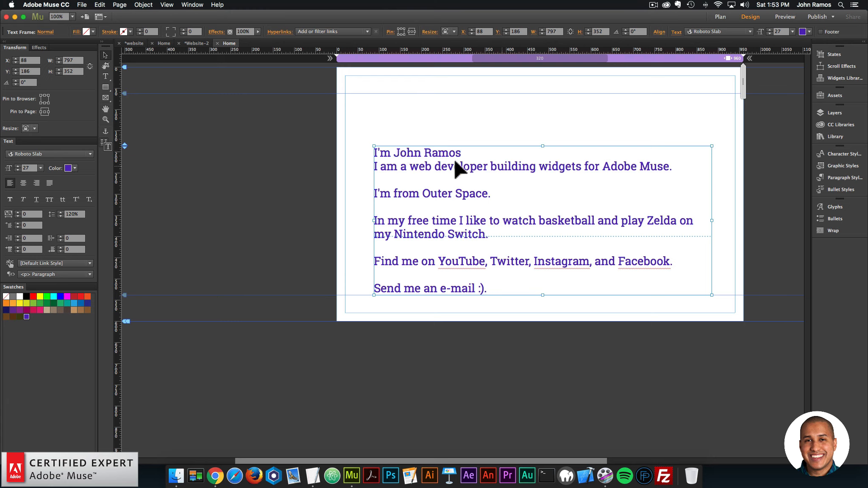
# Copy the name from the first line into its own text frame and align it over the original at about X 135, Y 186.
pyautogui.doubleClick(401, 154)
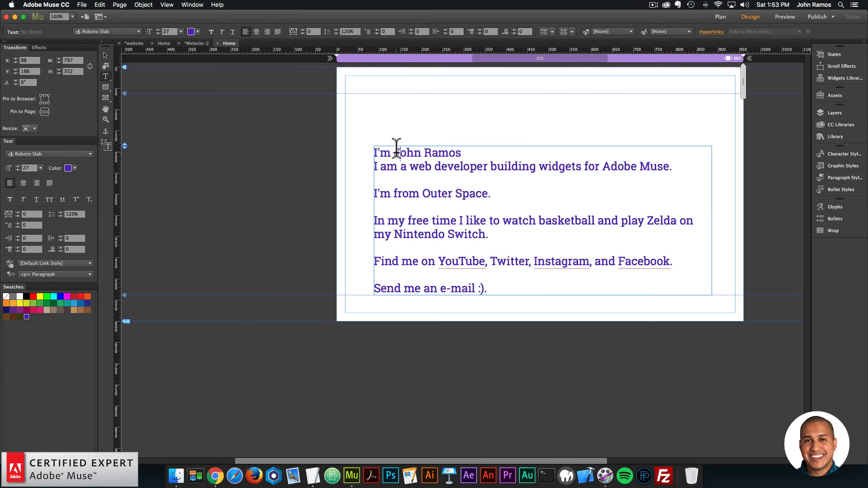
pyautogui.press('super+equal')
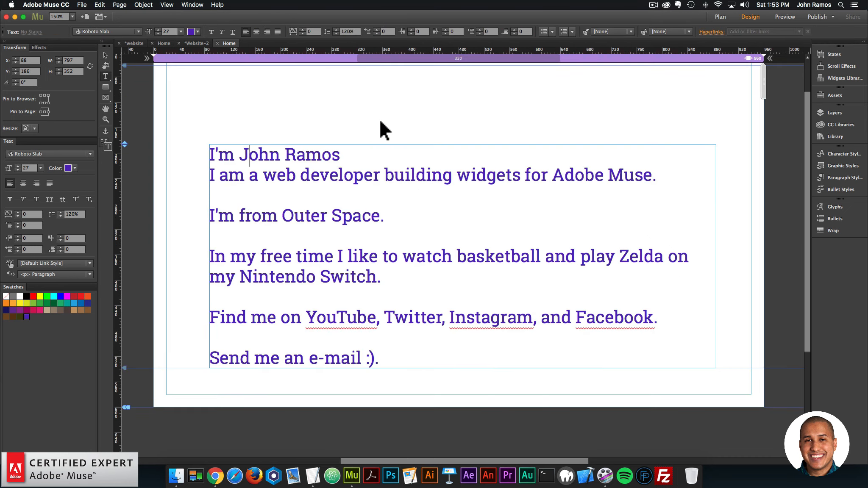
pyautogui.moveTo(239, 155); pyautogui.dragTo(340, 154)
pyautogui.press('super+c')
pyautogui.press('Escape')
pyautogui.press('super+v')
pyautogui.moveTo(458, 260); pyautogui.dragTo(291, 155)
# Narrow the copied name's text frame to a width of about 164 so it fits closely around the name.
pyautogui.press('super+equal')
pyautogui.press('super+equal')
pyautogui.press('super+equal')
pyautogui.press('super+equal')
pyautogui.press('super+minus')
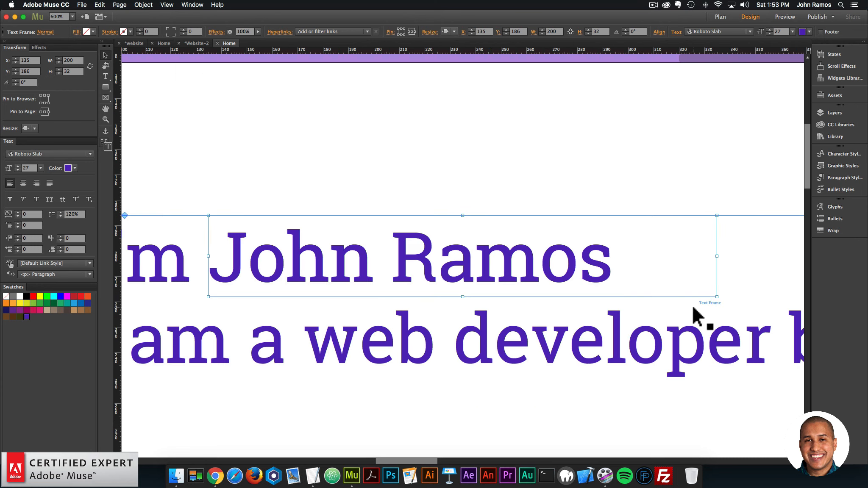
pyautogui.moveTo(717, 258); pyautogui.dragTo(626, 265)
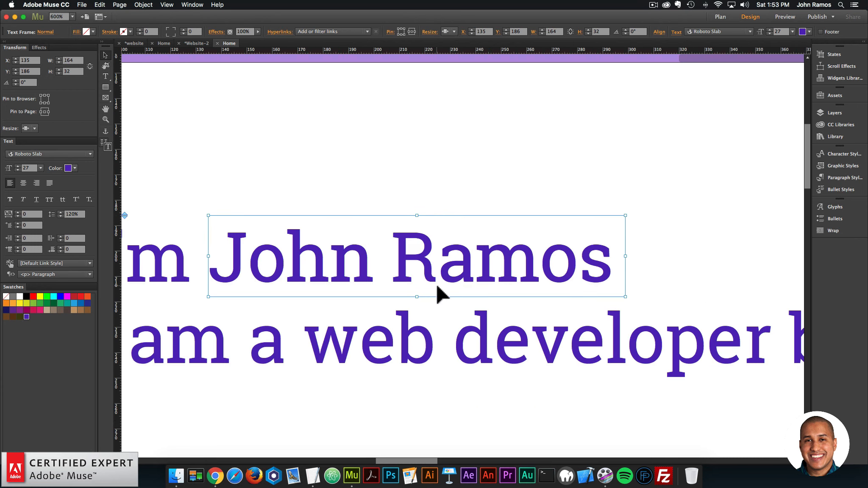
pyautogui.press('Delete')
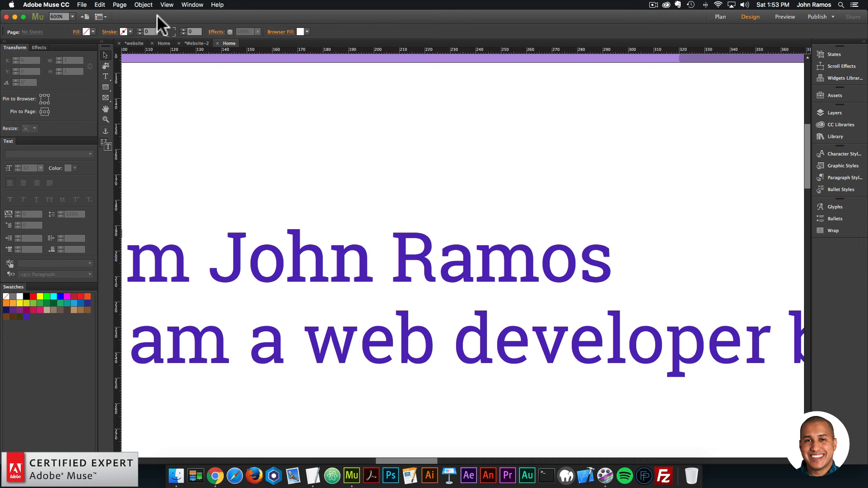
pyautogui.click(100, 5)
pyautogui.click(106, 14)
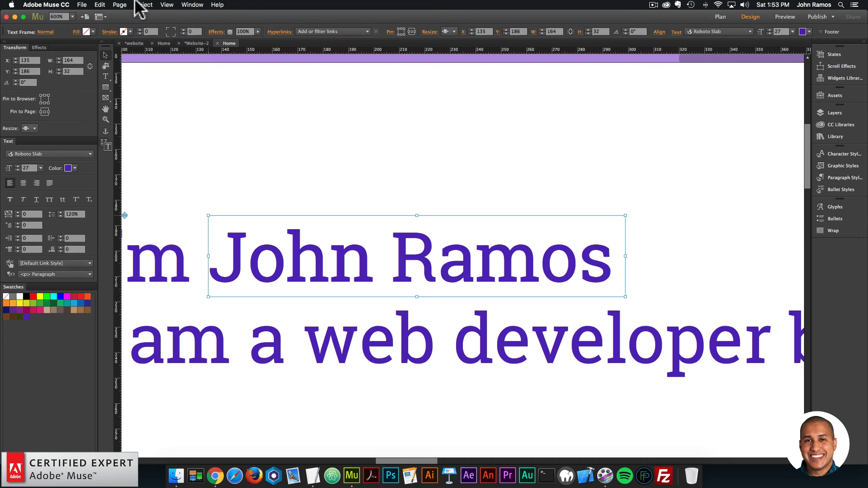
# Lock the copied name's text frame in place.
pyautogui.click(140, 5)
pyautogui.click(139, 3)
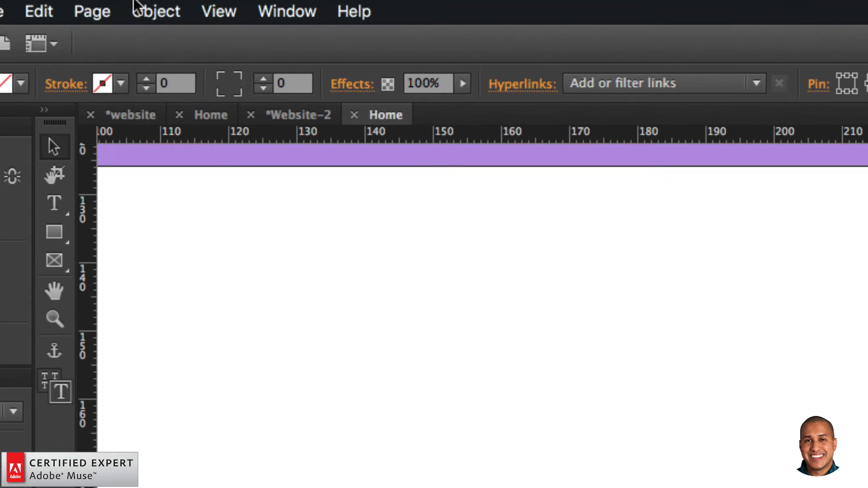
pyautogui.click(143, 5)
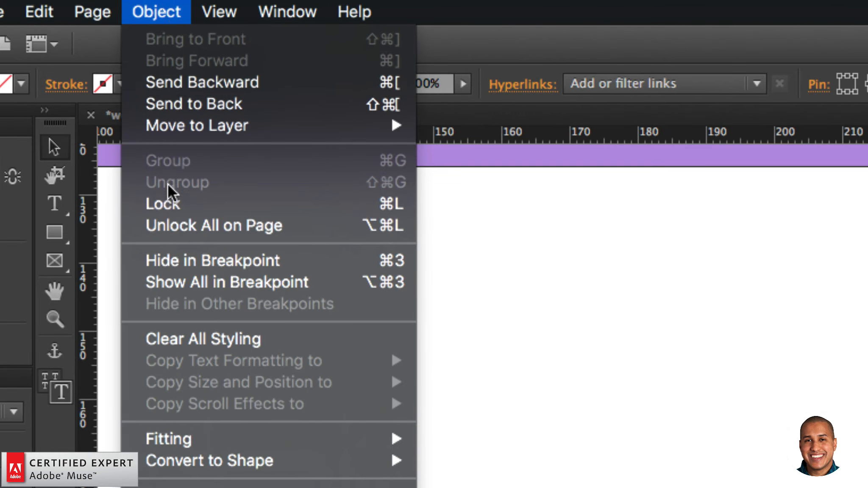
pyautogui.click(165, 195)
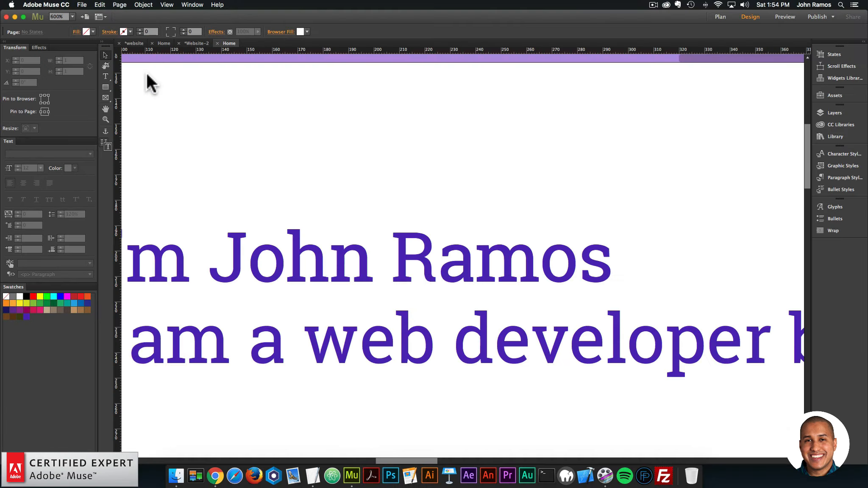
pyautogui.click(142, 5)
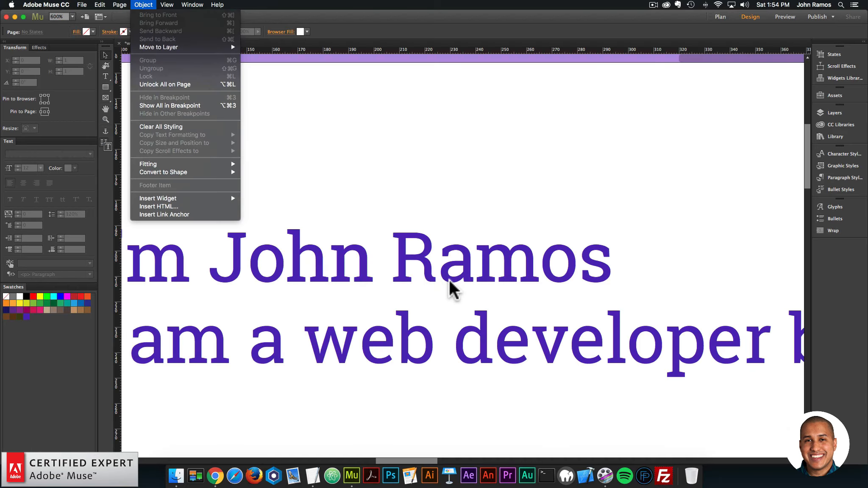
pyautogui.click(486, 278)
# Select the original name inside the main text frame beneath the locked copy and finish editing the text.
pyautogui.click(446, 258)
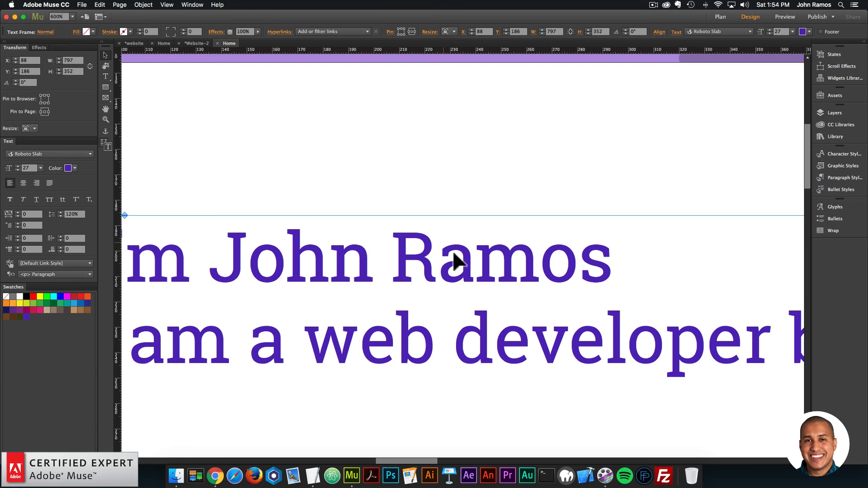
pyautogui.doubleClick(220, 254)
pyautogui.moveTo(217, 251); pyautogui.dragTo(607, 246)
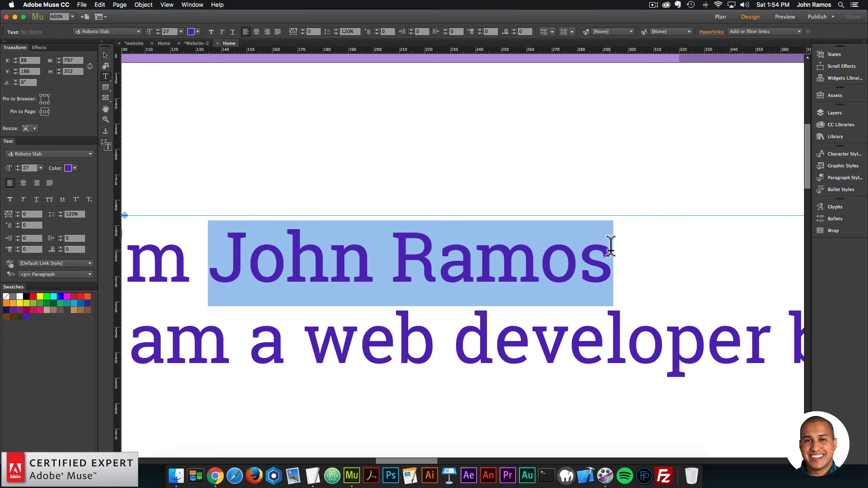
pyautogui.press('Left')
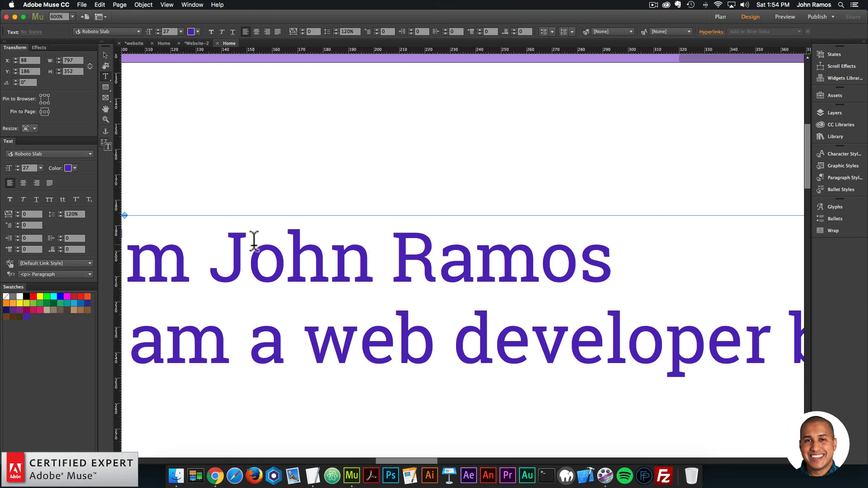
pyautogui.click(105, 55)
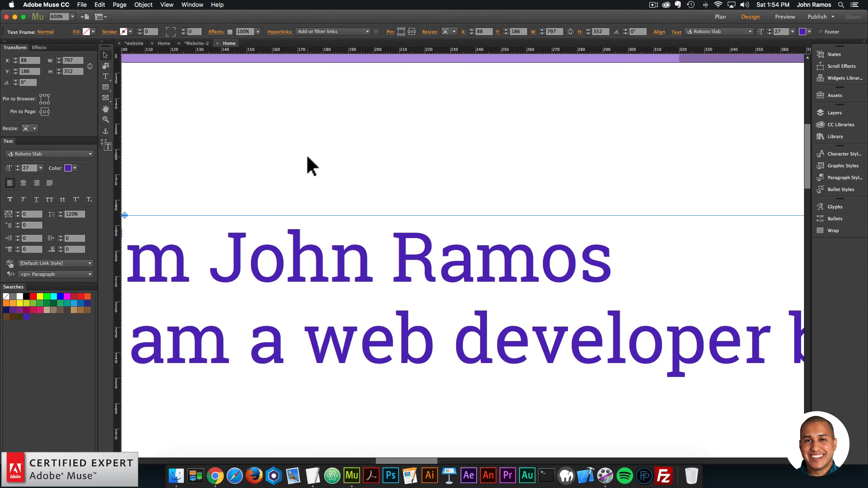
# Try to move the main text frame away from the locked name's text frame, then undo the move.
pyautogui.press('super+minus')
pyautogui.scroll(4, 367, 189)
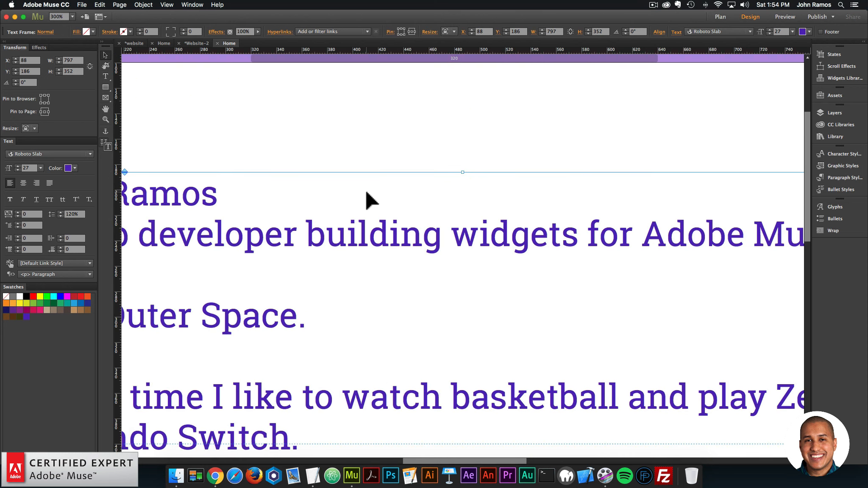
pyautogui.hscroll(-2, 419, 463)
pyautogui.hscroll(-10, 419, 463)
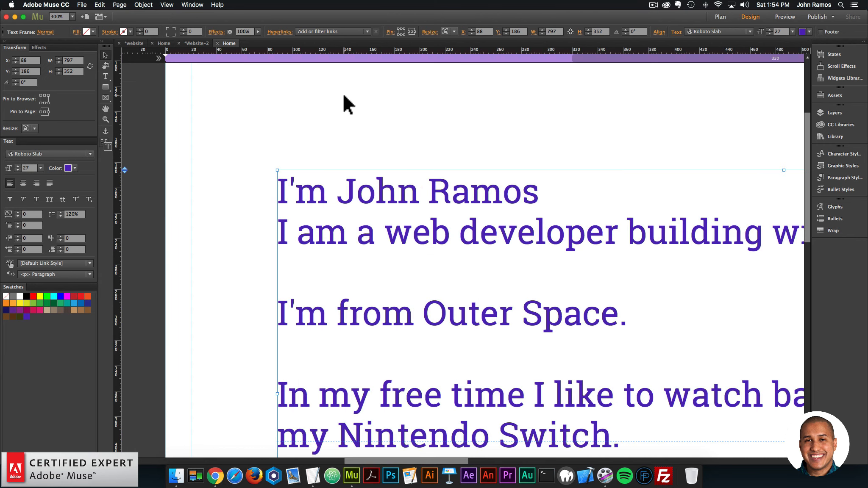
pyautogui.moveTo(449, 275); pyautogui.dragTo(413, 240)
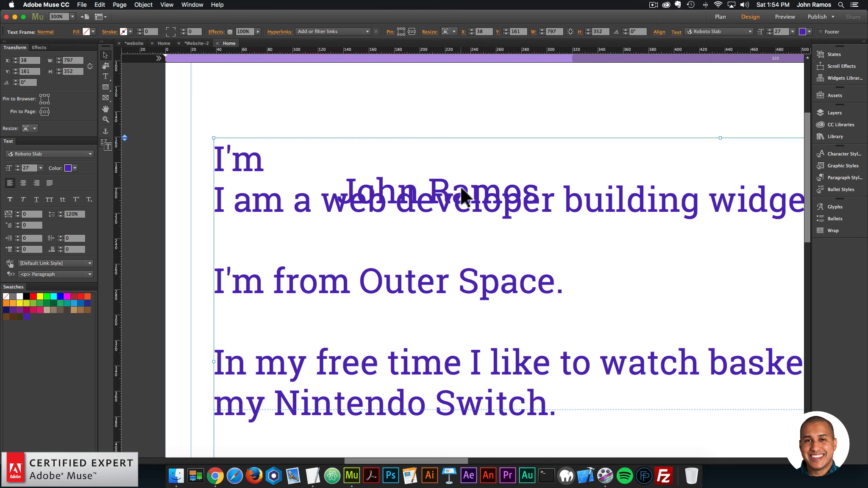
pyautogui.press('super+z')
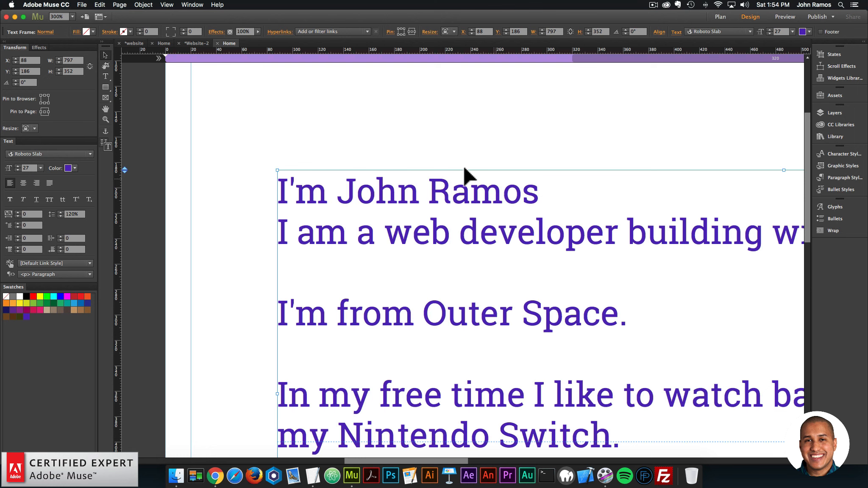
# Unlock all locked objects on the page.
pyautogui.press('super+minus')
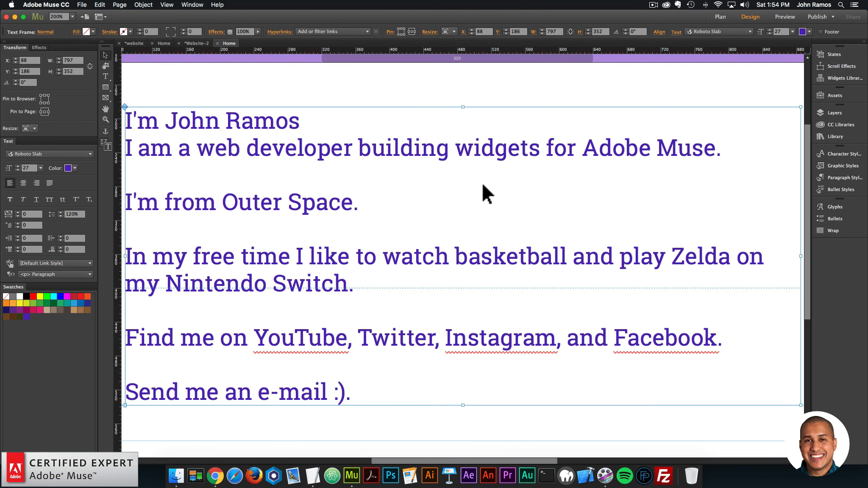
pyautogui.press('super+minus')
pyautogui.click(302, 100)
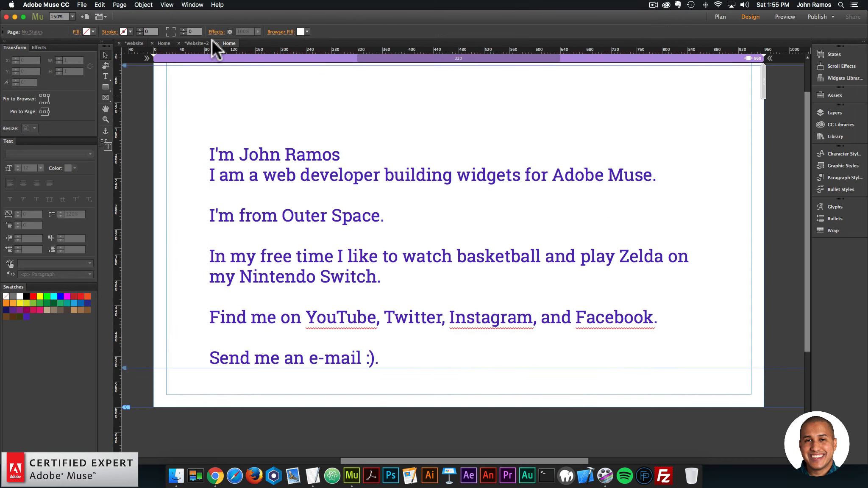
pyautogui.click(143, 4)
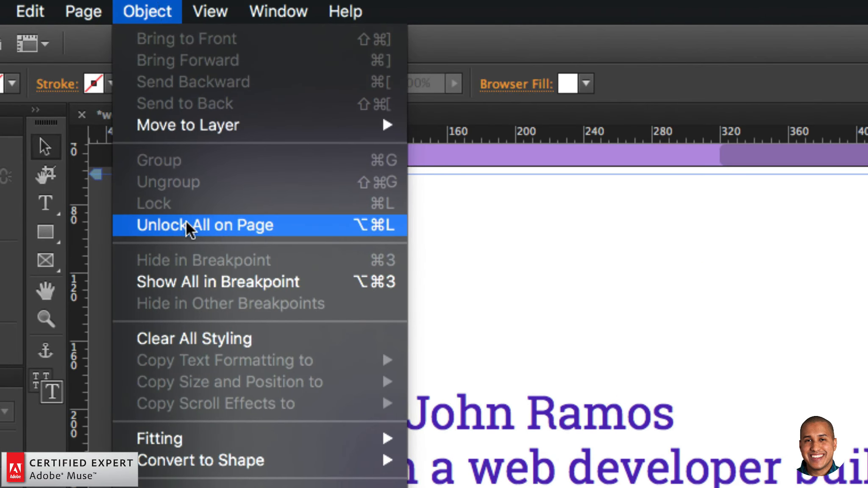
pyautogui.click(186, 225)
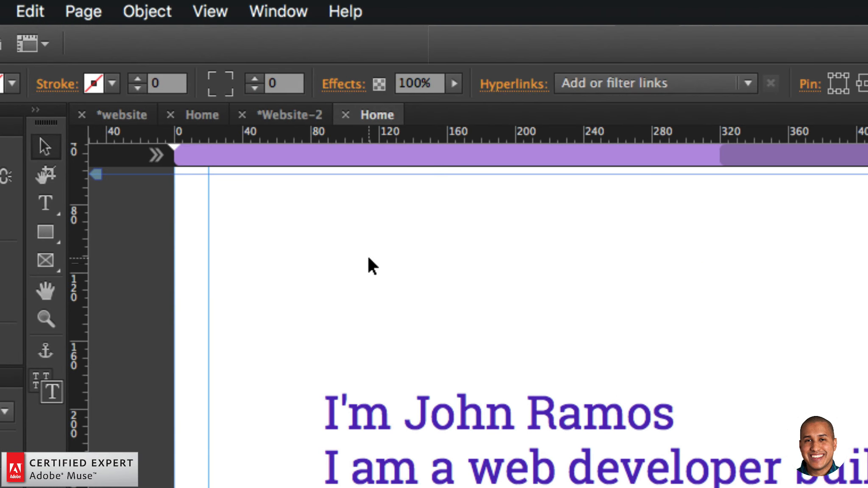
# Select the copied name's unlocked text frame on the first line and open the graphic styles.
pyautogui.click(519, 409)
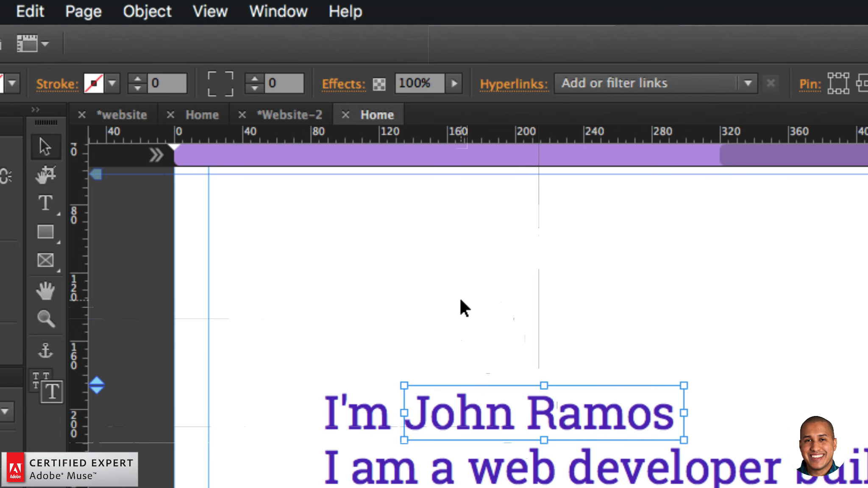
pyautogui.press('super+minus')
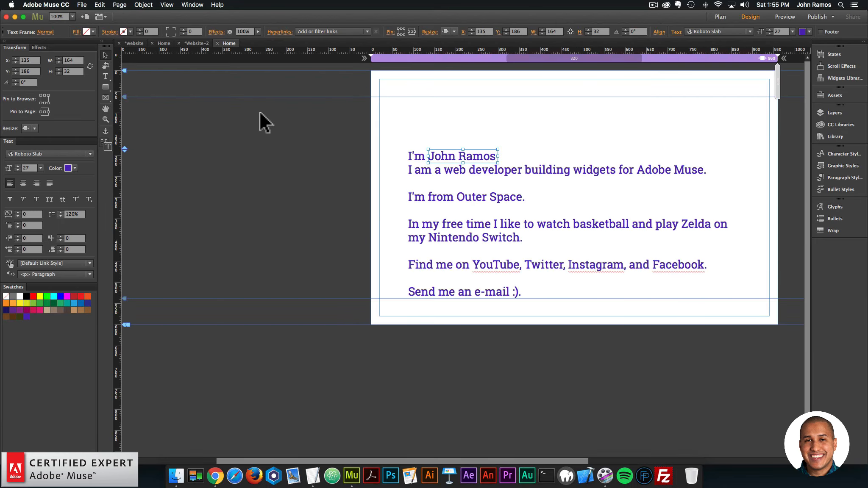
pyautogui.click(558, 203)
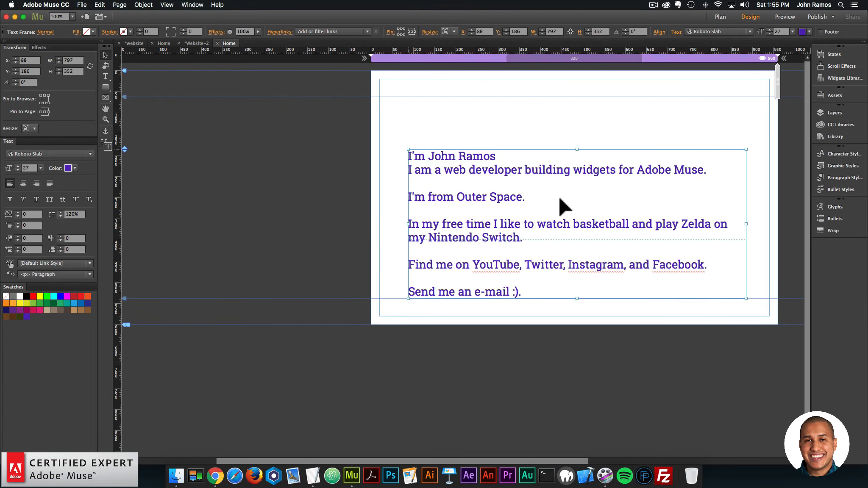
pyautogui.click(475, 157)
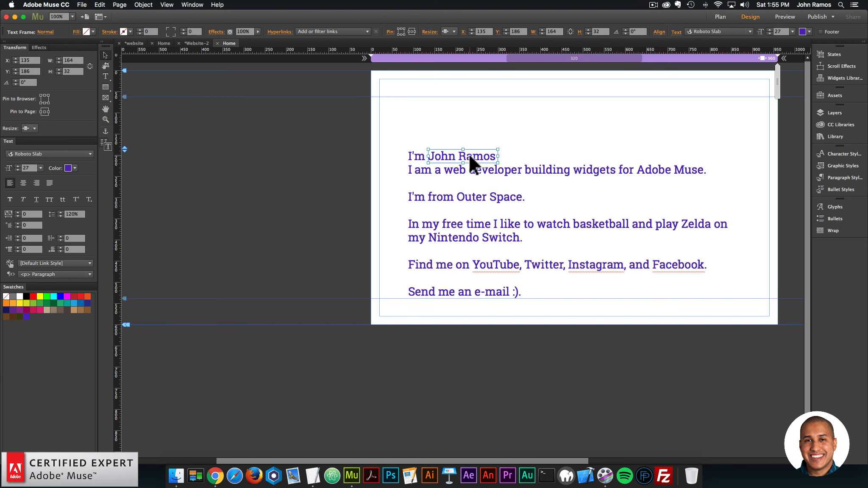
pyautogui.press('super+equal')
pyautogui.press('super+equal')
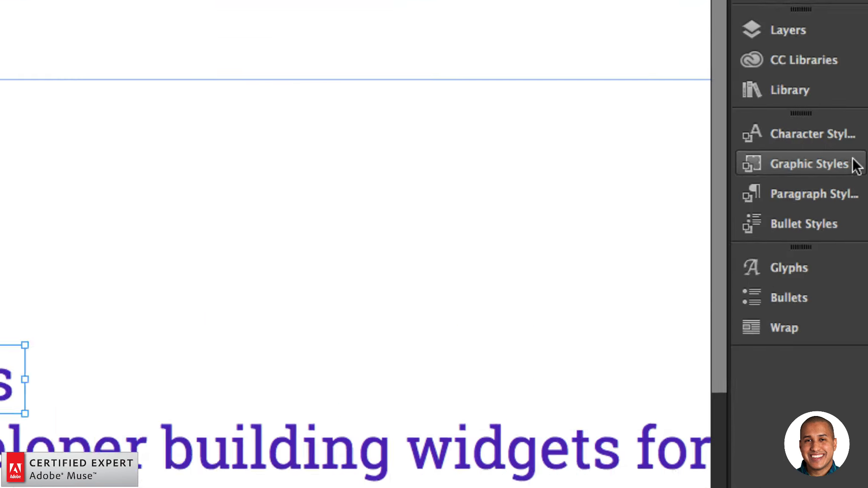
pyautogui.click(860, 166)
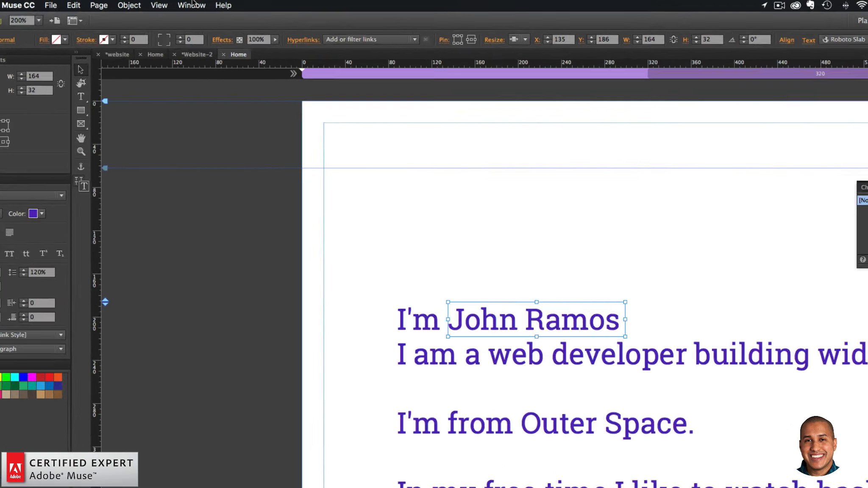
pyautogui.click(192, 5)
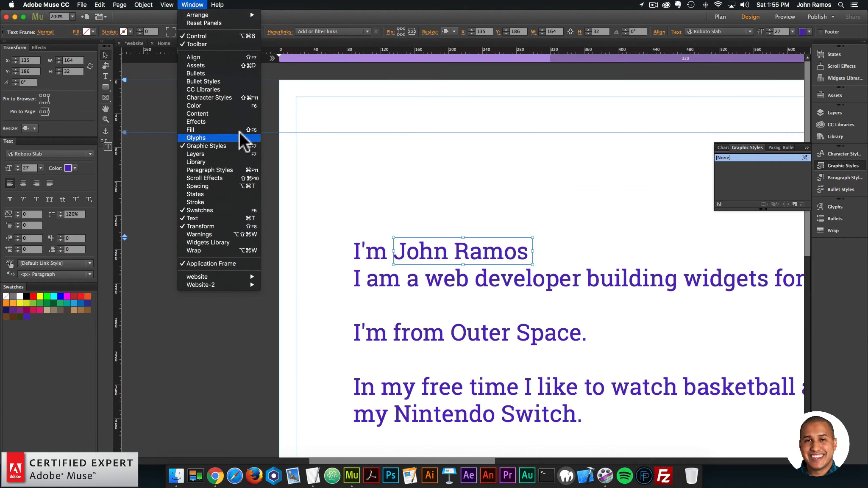
pyautogui.click(508, 253)
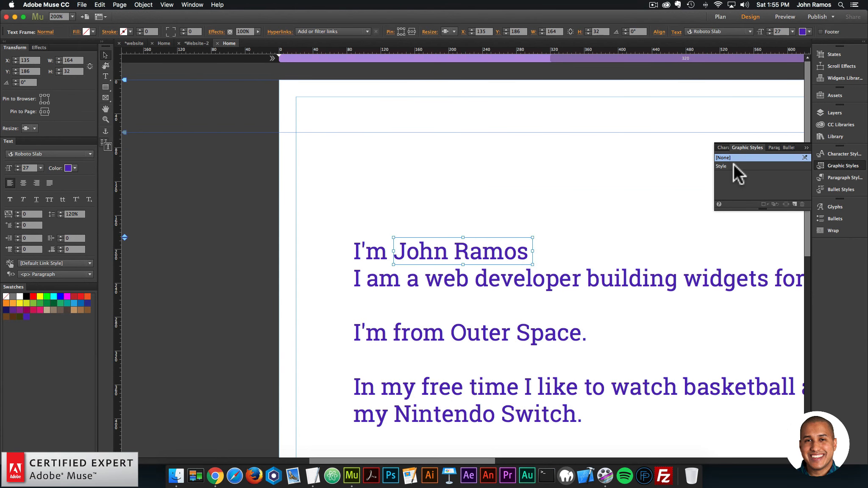
pyautogui.doubleClick(734, 166)
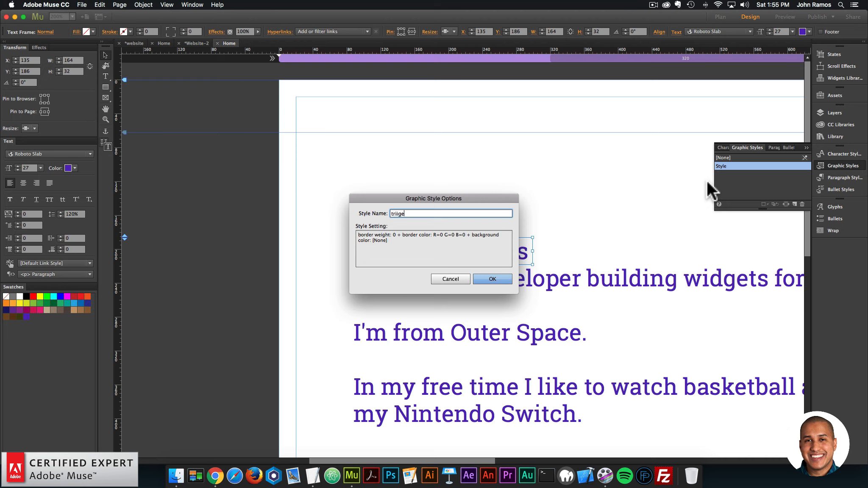
pyautogui.write('trig')
pyautogui.click(482, 278)
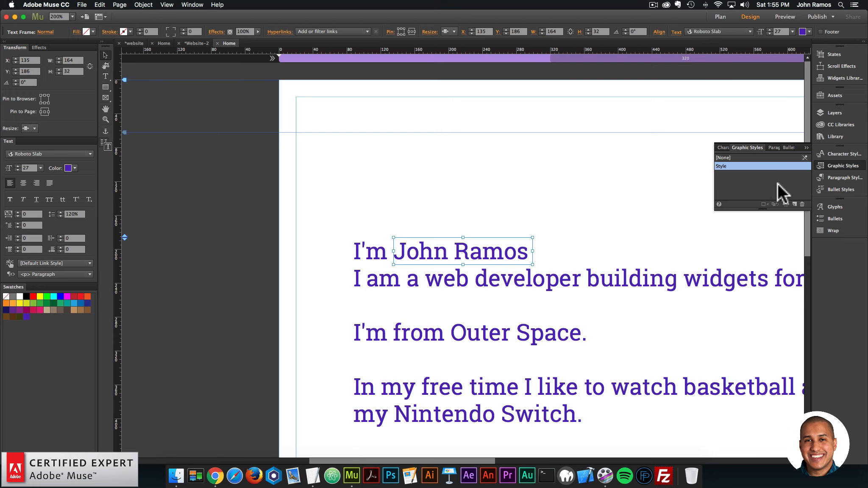
pyautogui.press('super+z')
pyautogui.press('super+z')
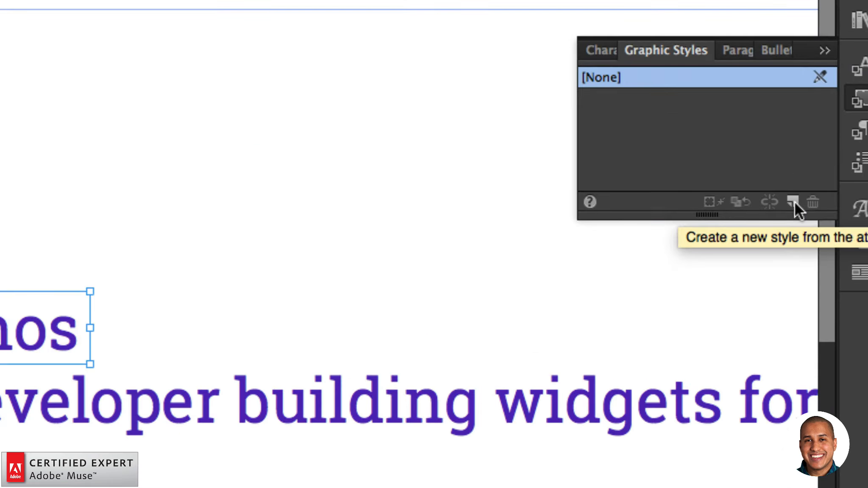
# Create a graphic style from the copied name's text frame, name it trigger1 and apply it to the frame.
pyautogui.click(795, 205)
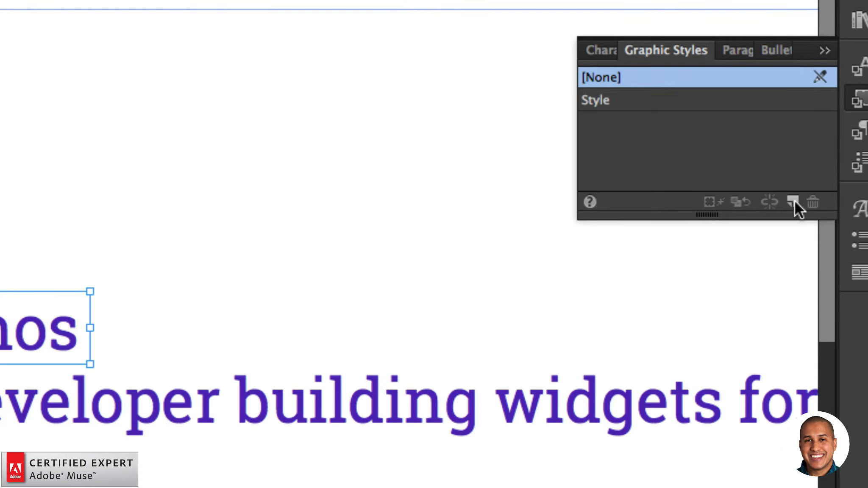
pyautogui.click(598, 100)
pyautogui.doubleClick(596, 102)
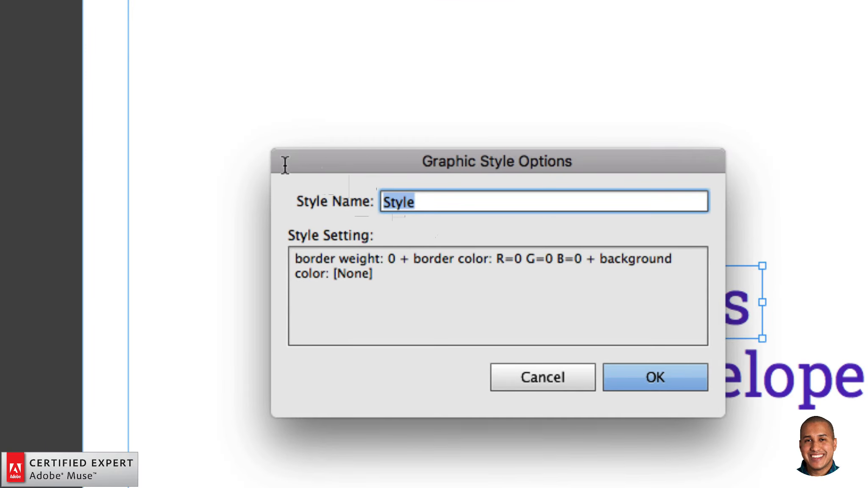
pyautogui.write('trigger1')
pyautogui.press('Return')
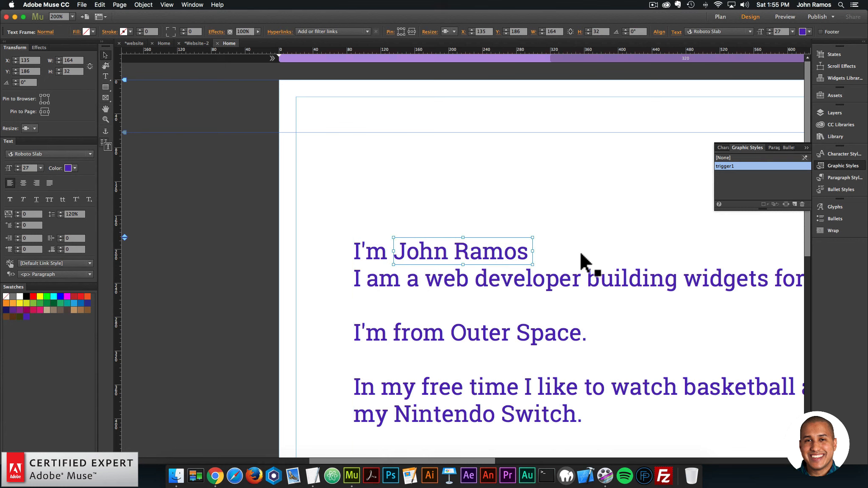
pyautogui.click(503, 263)
pyautogui.click(477, 256)
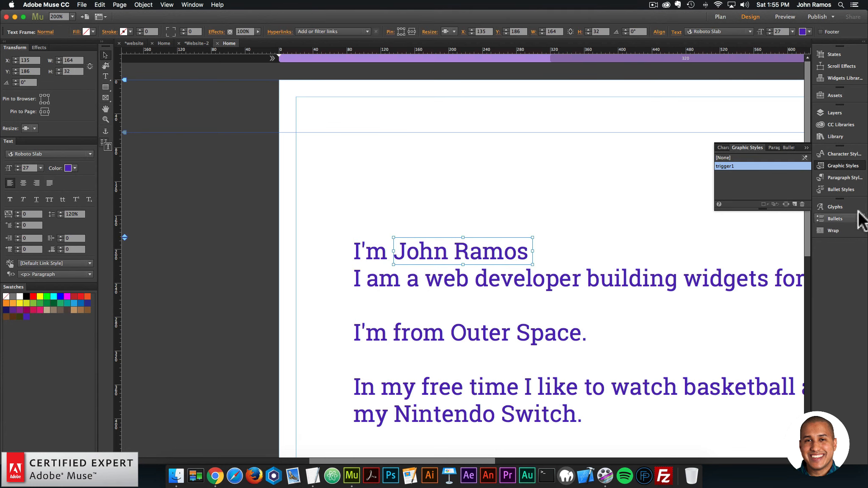
pyautogui.click(837, 168)
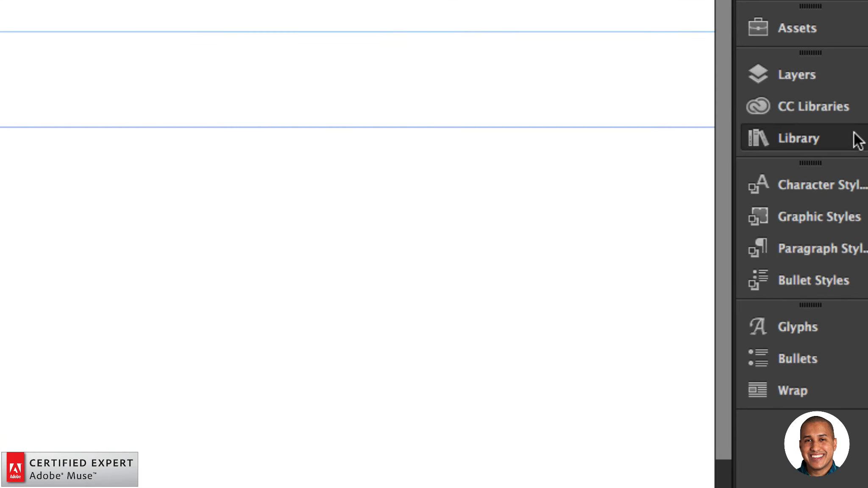
# Search the library for "muse motion" and place the 02. Muse Motion – 1 Motion widget just outside the page at about X -70, Y 62.
pyautogui.click(855, 135)
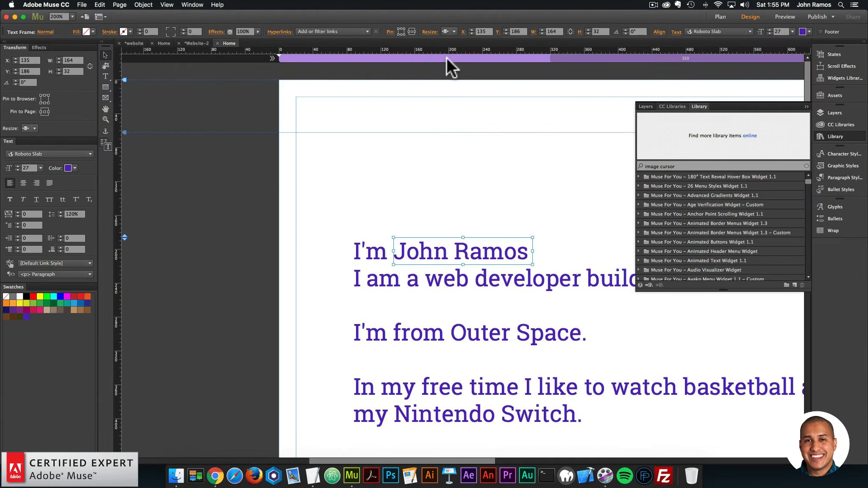
pyautogui.click(192, 5)
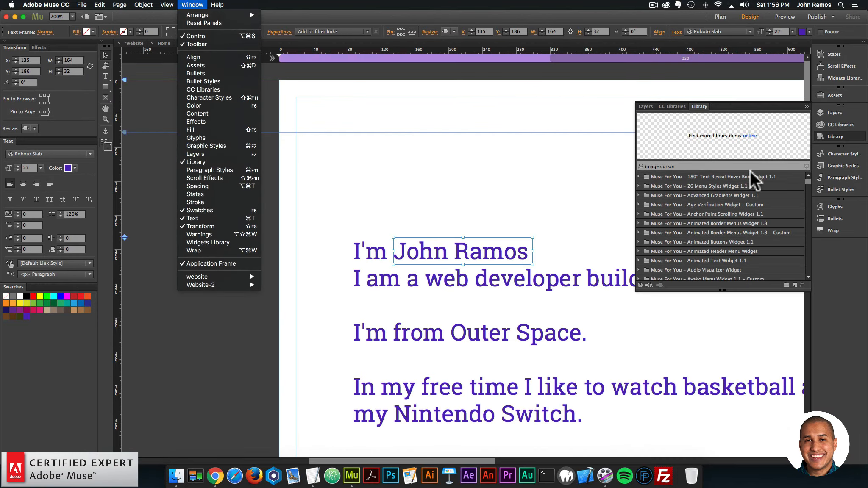
pyautogui.click(690, 166)
pyautogui.tripleClick(690, 166)
pyautogui.write('muse motion')
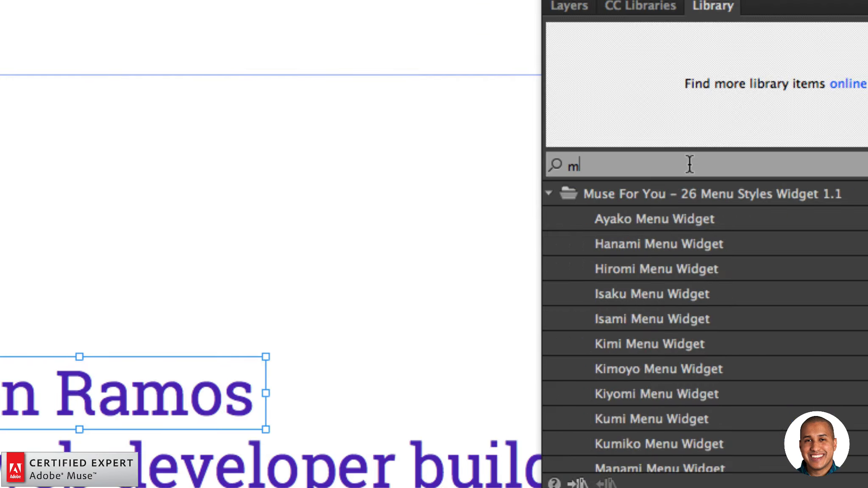
pyautogui.scroll(-10, 745, 322)
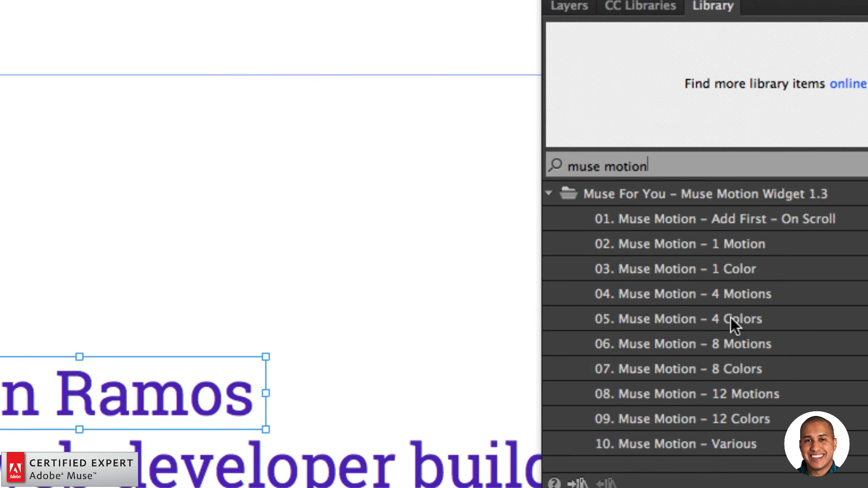
pyautogui.click(634, 242)
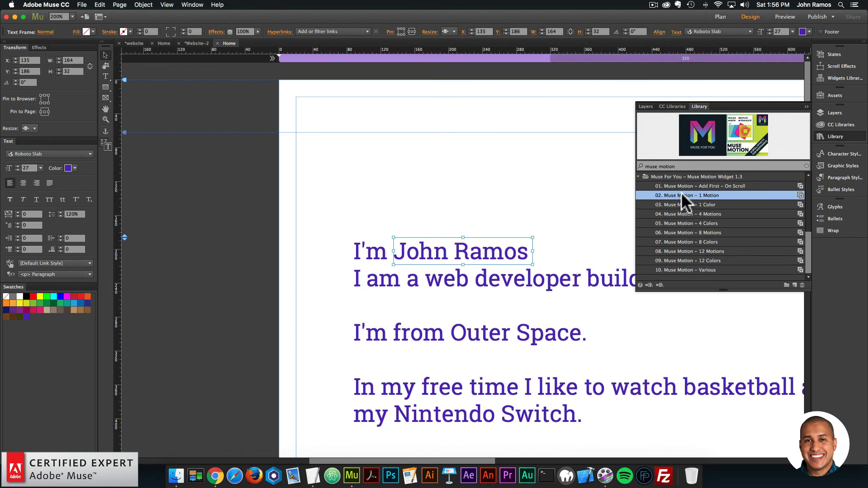
pyautogui.moveTo(670, 242); pyautogui.dragTo(263, 150)
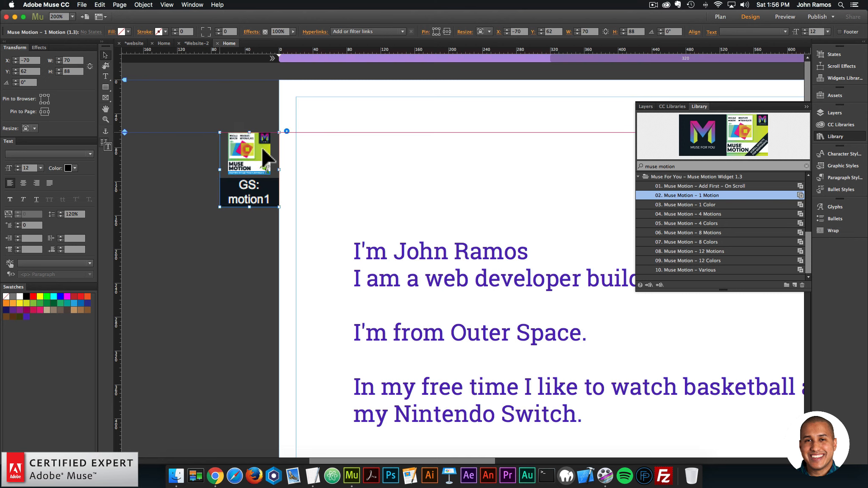
# Set the motion widget's motion start to On Hover with Reverse and its trigger graphic style name to trigger1.
pyautogui.click(287, 131)
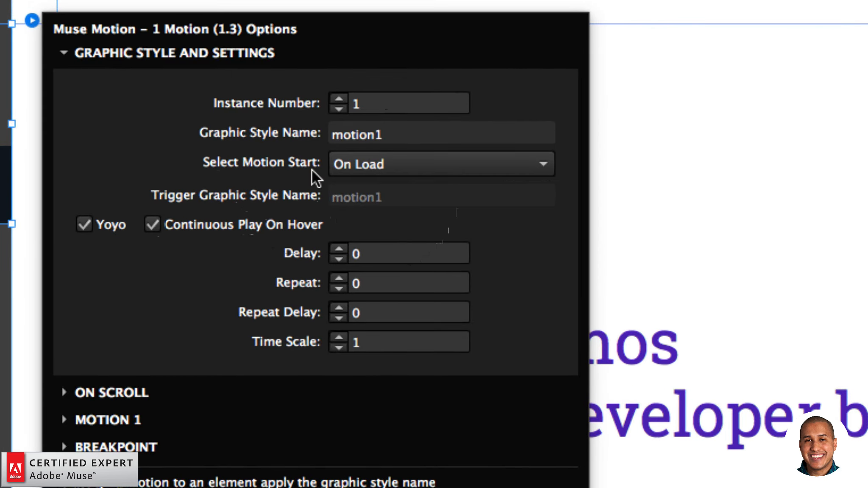
pyautogui.click(372, 164)
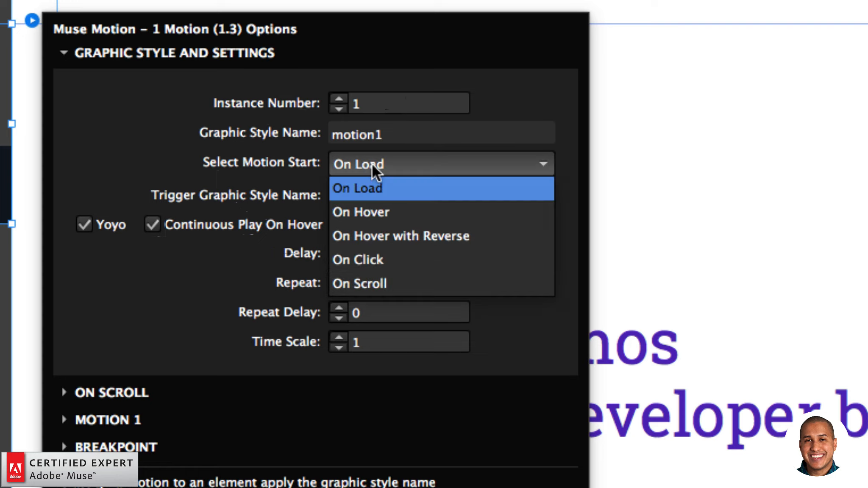
pyautogui.click(380, 237)
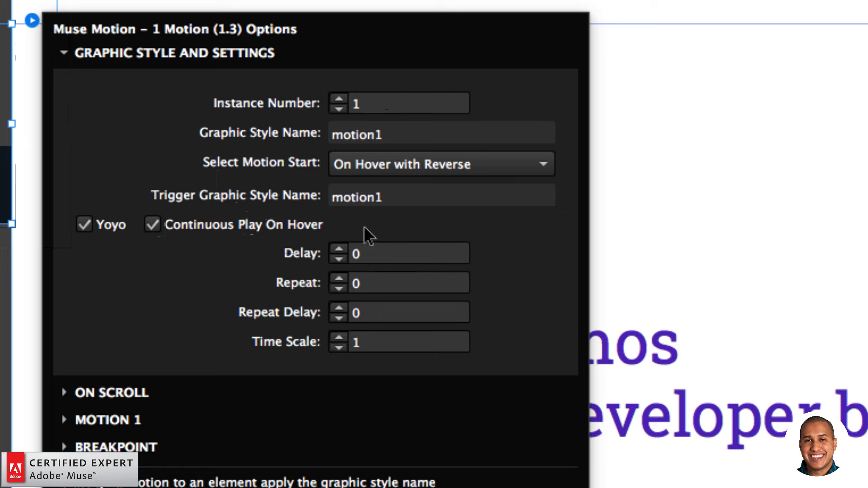
pyautogui.click(363, 194)
pyautogui.press('super+a')
pyautogui.write('trigger1')
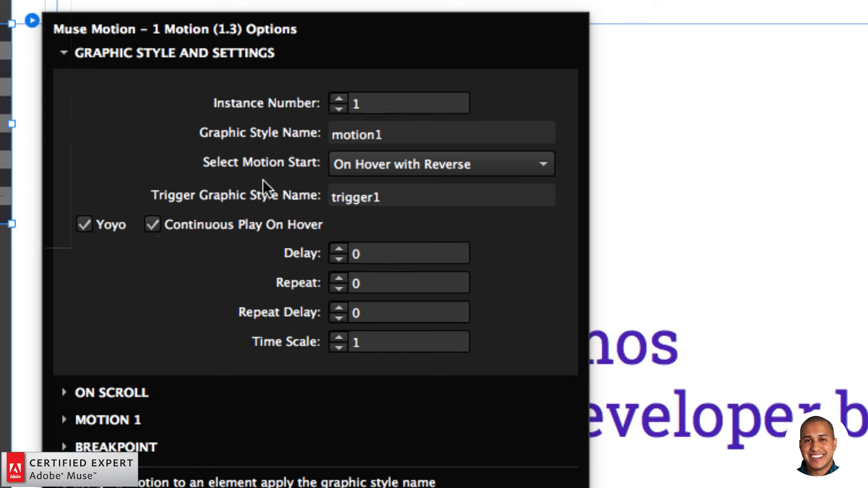
pyautogui.click(388, 135)
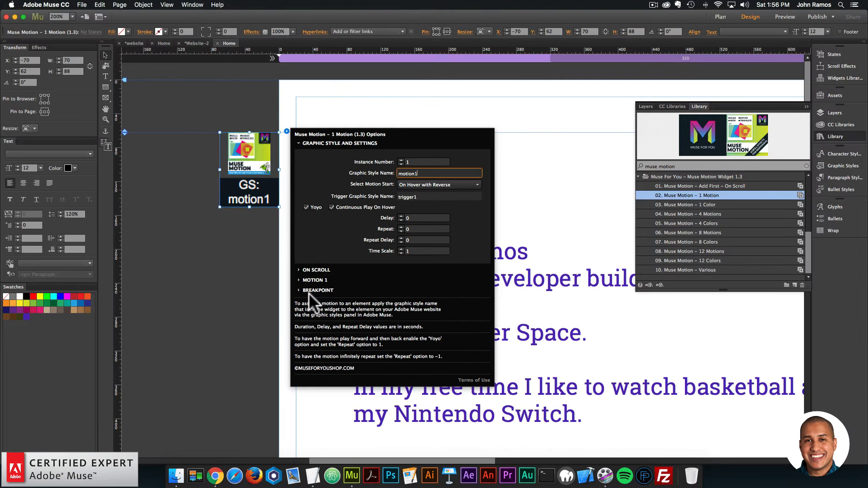
# Set the motion widget's Motion 1 transform property to Opacity, with motion value 1 and unit of measurement None.
pyautogui.click(90, 420)
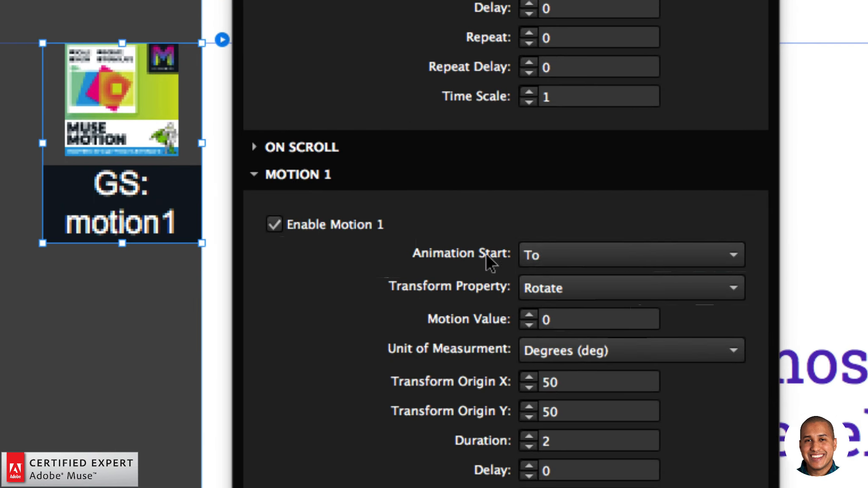
pyautogui.click(554, 288)
pyautogui.click(554, 313)
pyautogui.doubleClick(554, 316)
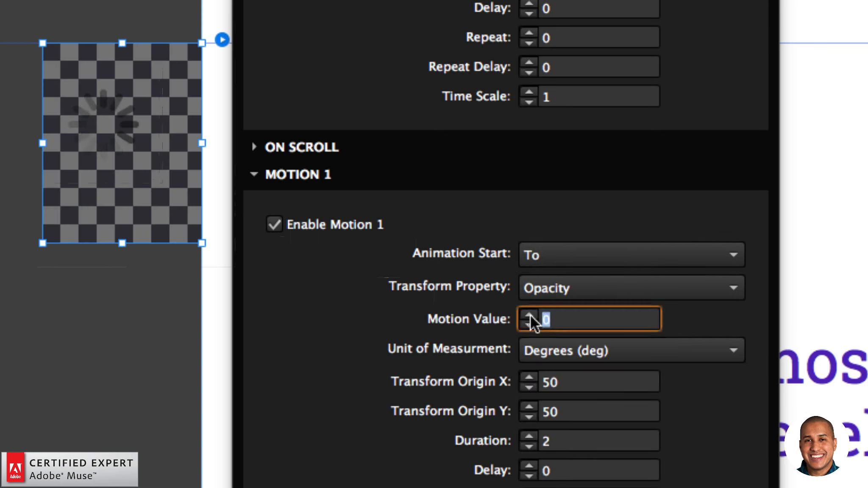
pyautogui.write('1')
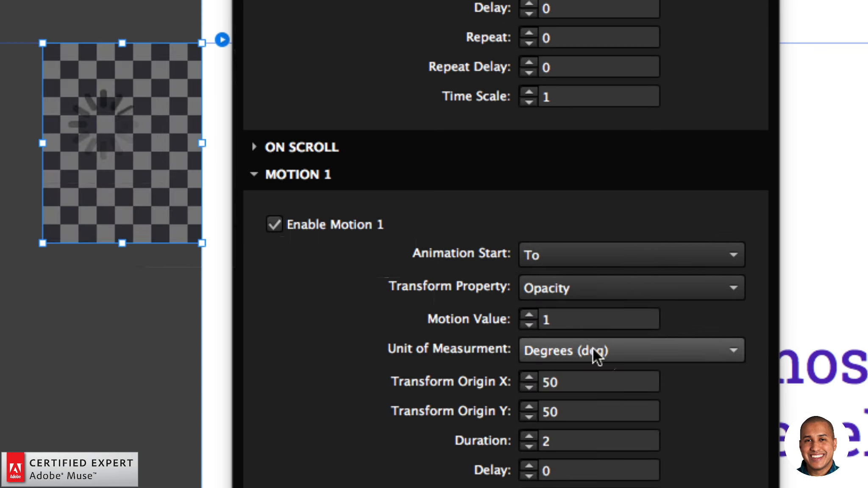
pyautogui.click(594, 353)
pyautogui.click(558, 367)
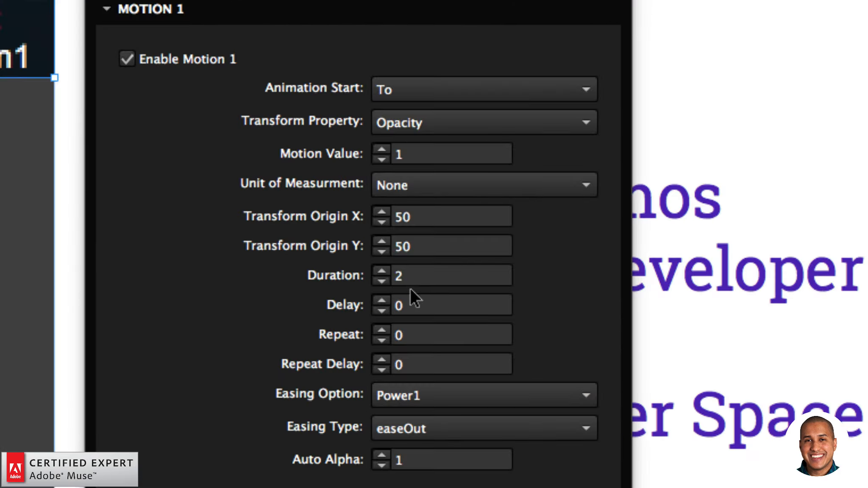
# Set Motion 1's duration to 0, easing option to Linear and easing type to easeNone, and close the widget options.
pyautogui.click(373, 273)
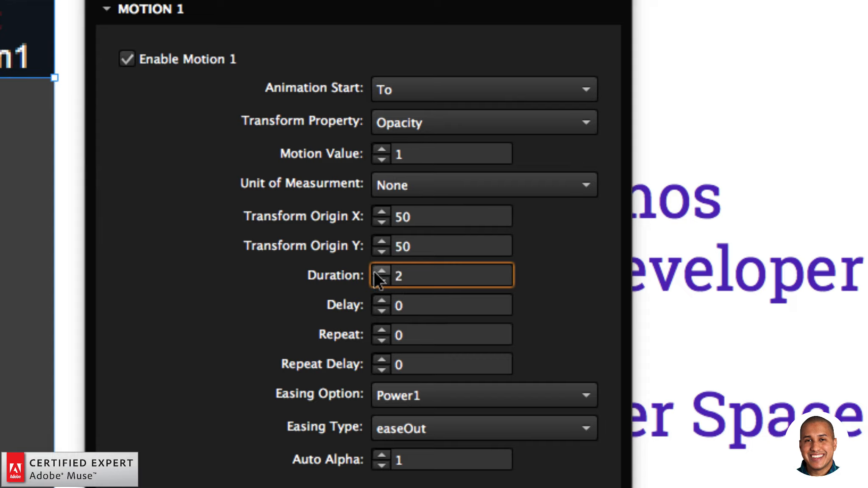
pyautogui.write('0')
pyautogui.press('Return')
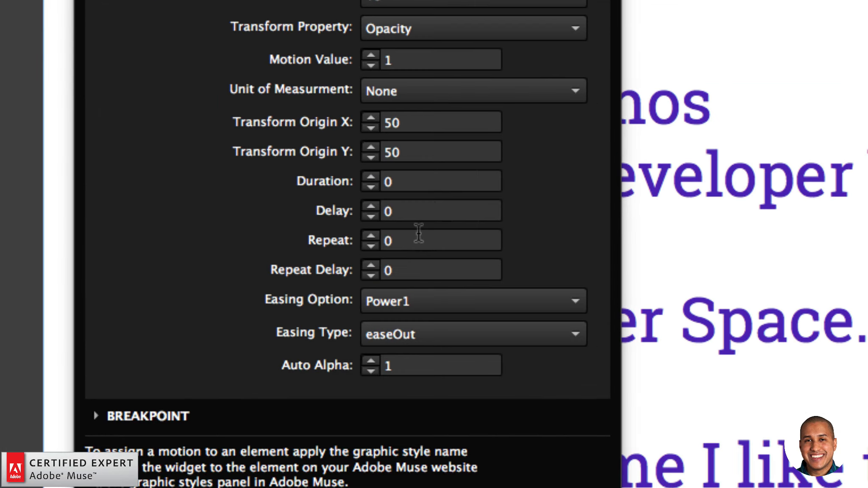
pyautogui.click(422, 307)
pyautogui.click(415, 321)
pyautogui.click(387, 341)
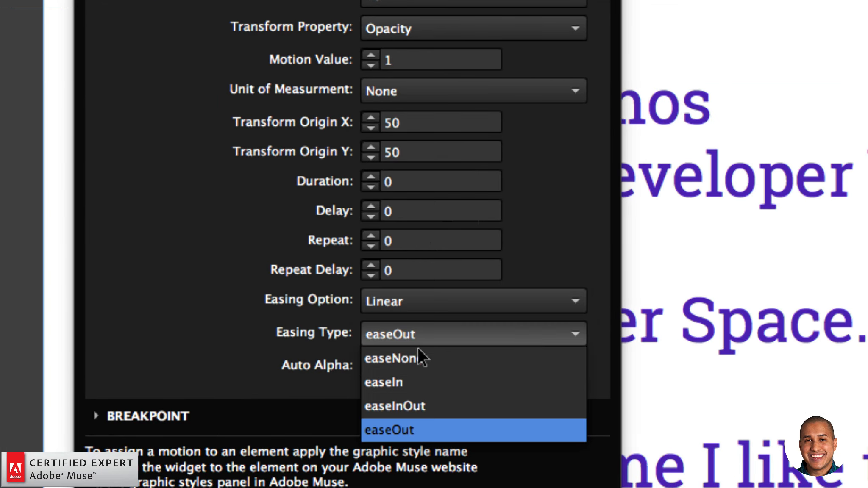
pyautogui.click(408, 356)
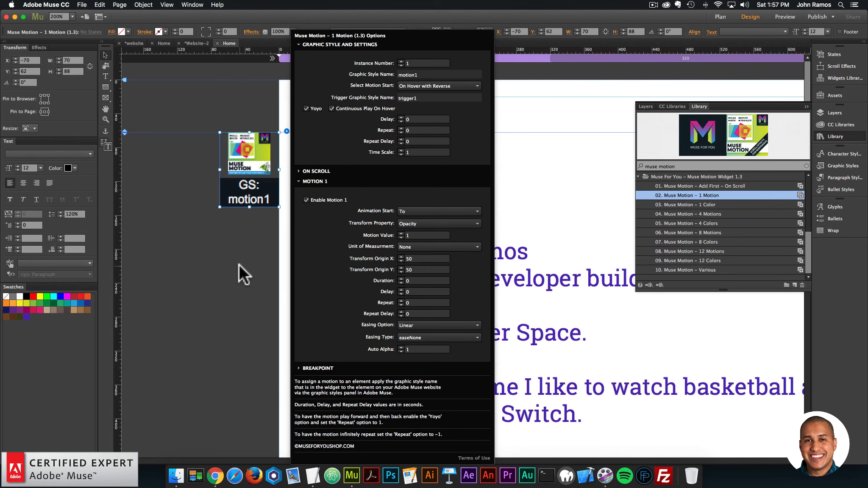
pyautogui.click(239, 264)
pyautogui.moveTo(238, 166); pyautogui.dragTo(238, 167)
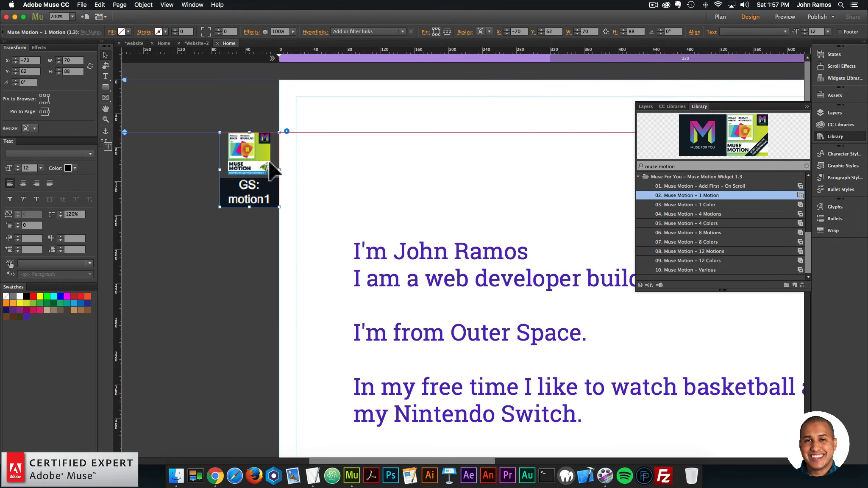
# Draw a rectangle about 382 by 441 px over the right half of the page at about X 480, Y 62.
pyautogui.click(844, 136)
pyautogui.press('super+minus')
pyautogui.press('super+minus')
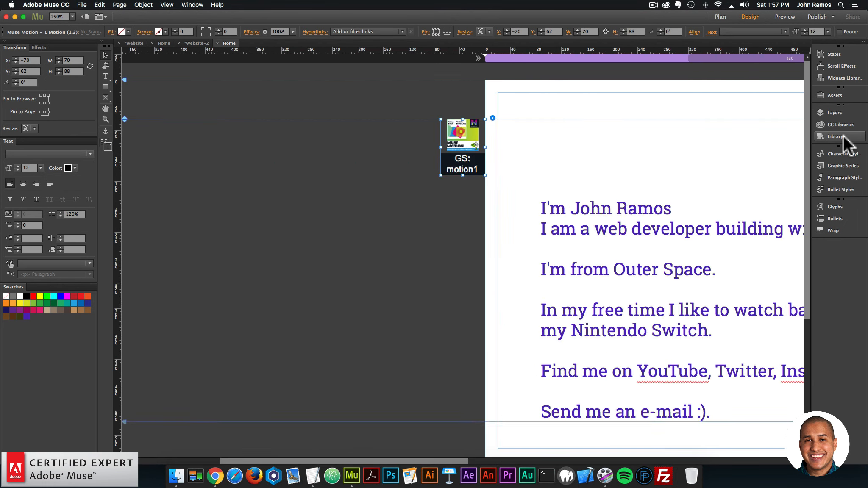
pyautogui.moveTo(510, 461); pyautogui.dragTo(639, 462)
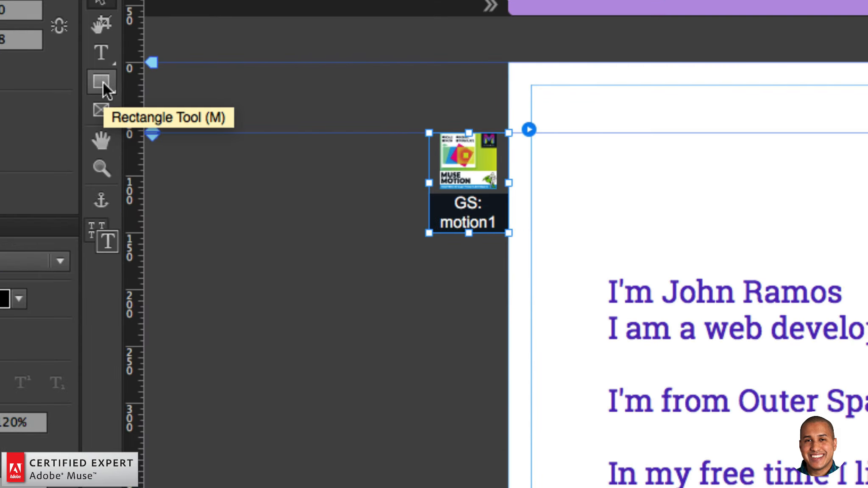
pyautogui.click(106, 87)
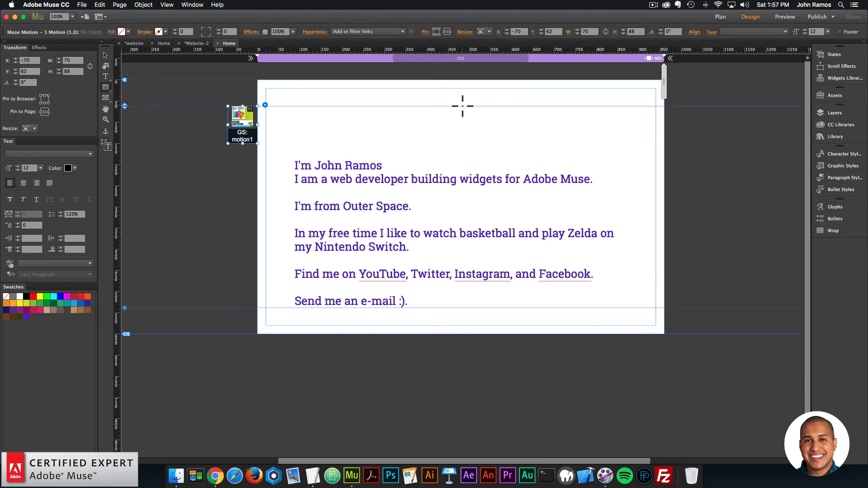
pyautogui.moveTo(462, 106); pyautogui.dragTo(623, 293)
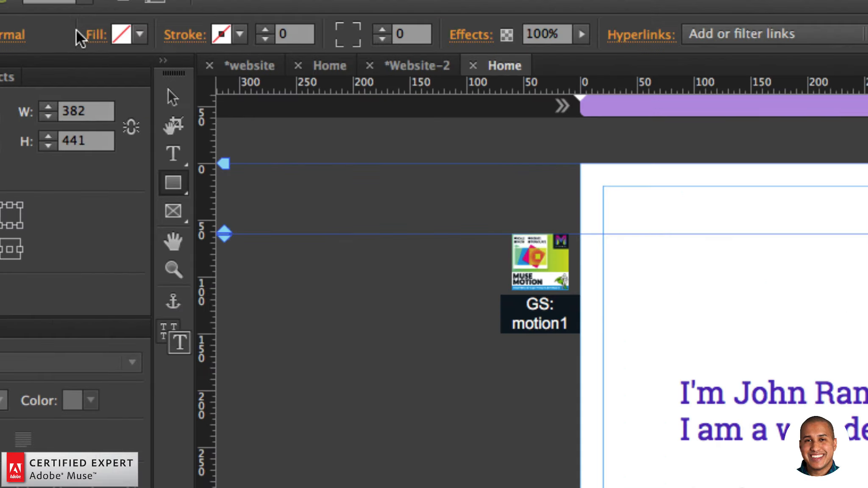
# Fill the rectangle with the café portrait JPG from the images folder, fitted to fill its bounds and centred.
pyautogui.click(77, 31)
pyautogui.click(119, 107)
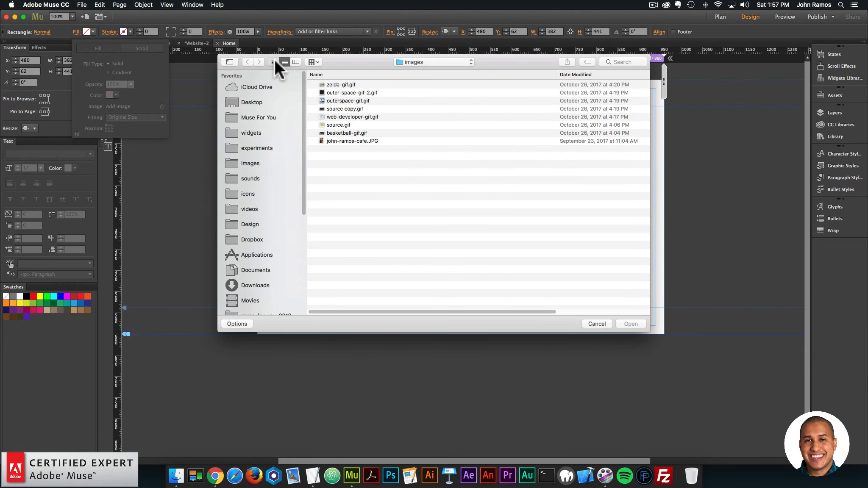
pyautogui.click(274, 62)
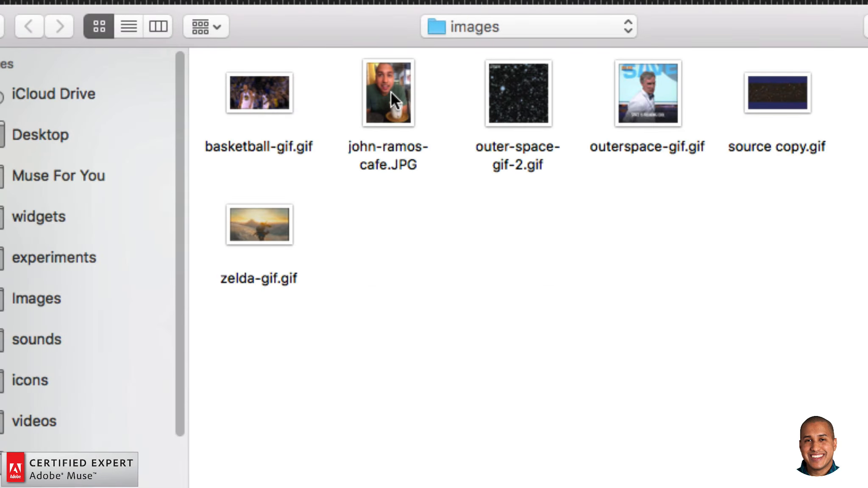
pyautogui.doubleClick(383, 89)
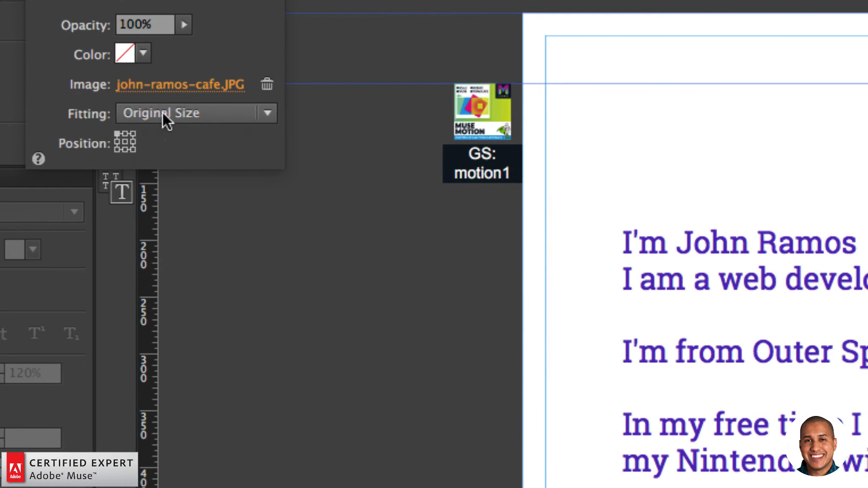
pyautogui.click(126, 117)
pyautogui.click(122, 126)
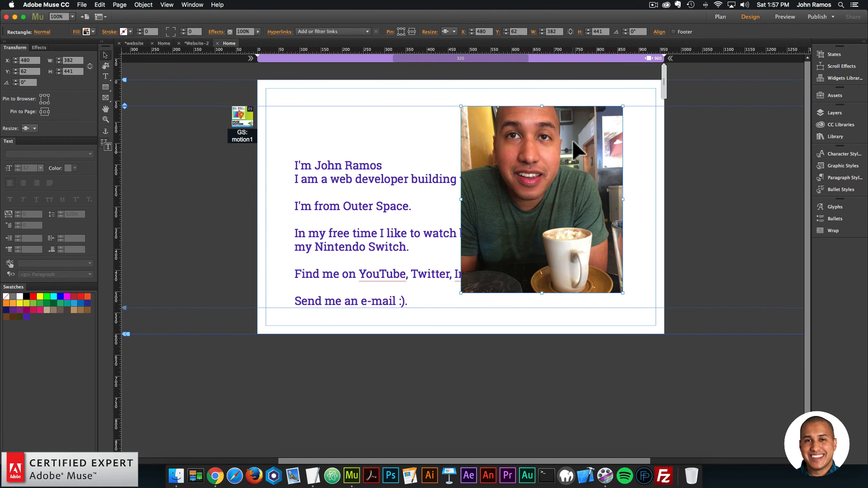
# Send the portrait rectangle to the back, behind the introduction text.
pyautogui.rightClick(532, 130)
pyautogui.moveTo(565, 200)
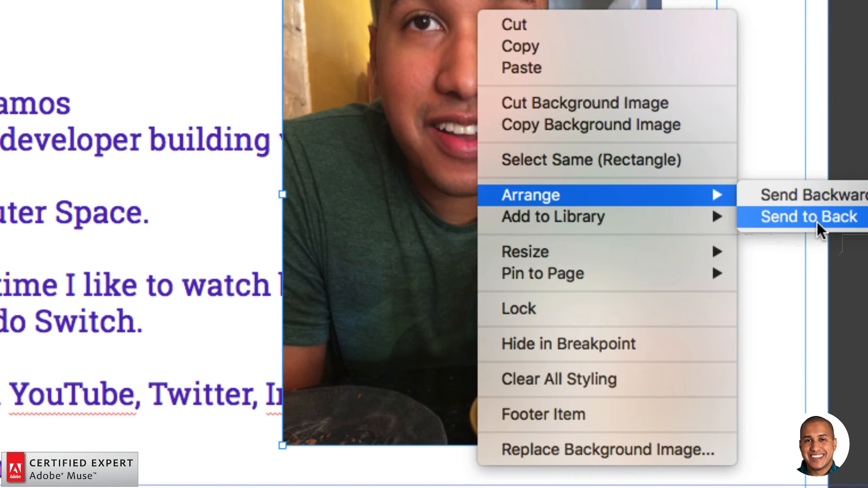
pyautogui.click(643, 209)
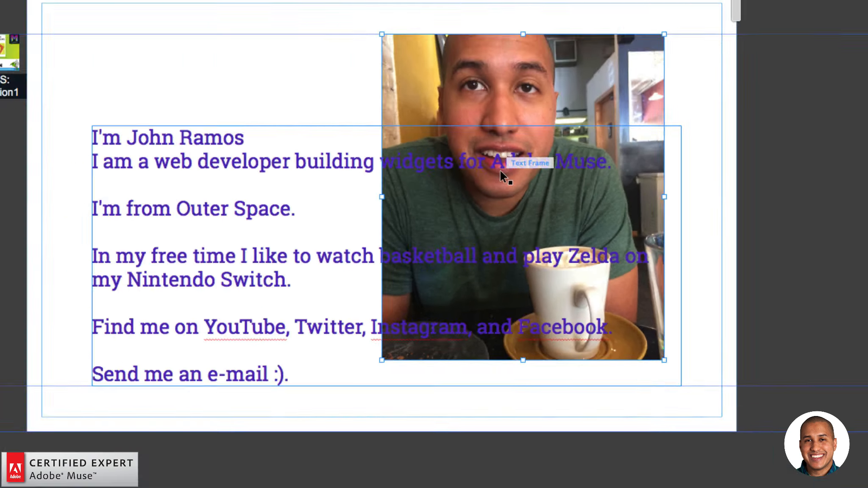
pyautogui.click(339, 210)
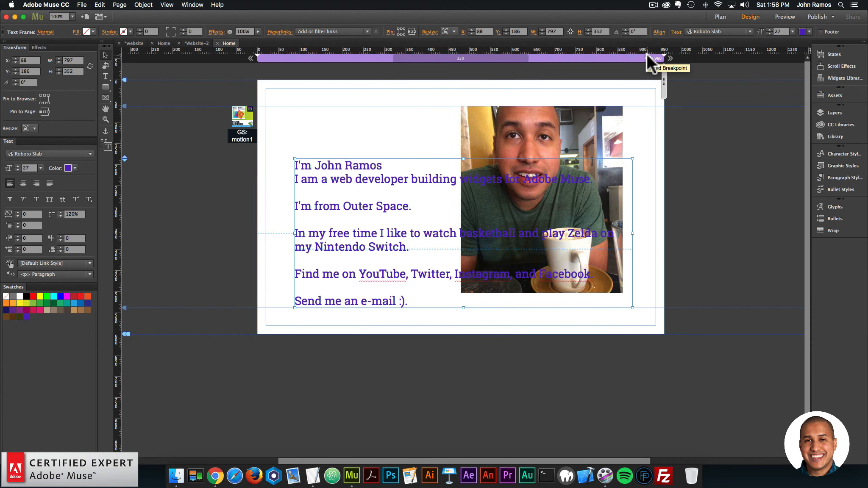
# Move the portrait rectangle to about X 439 and set its opacity to 0%.
pyautogui.click(702, 128)
pyautogui.click(589, 138)
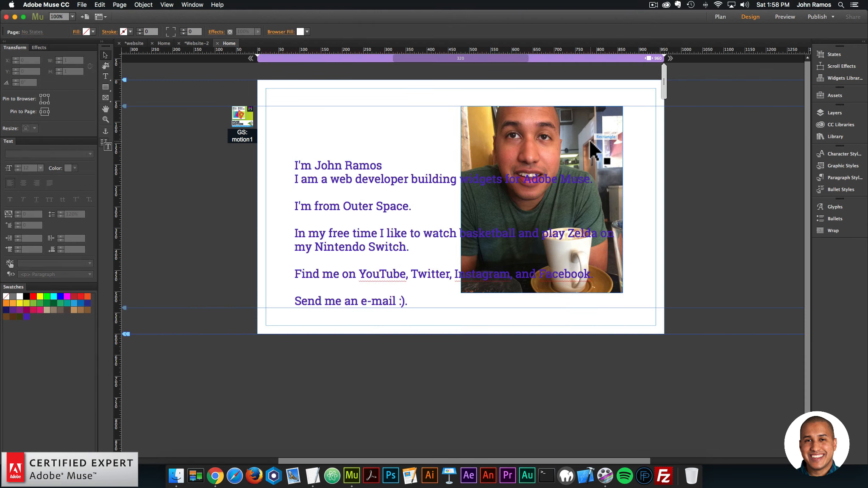
pyautogui.moveTo(570, 130)
pyautogui.mouseDown()
pyautogui.moveTo(554, 128)
pyautogui.moveTo(570, 128)
pyautogui.mouseUp()
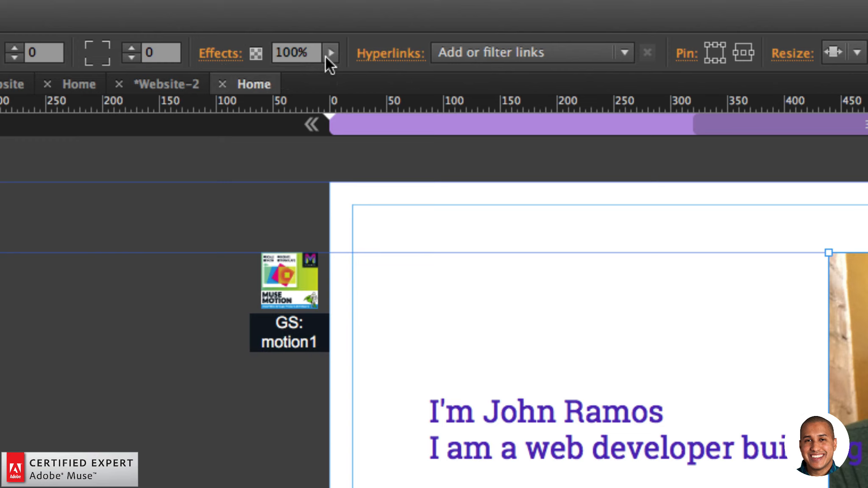
pyautogui.click(329, 54)
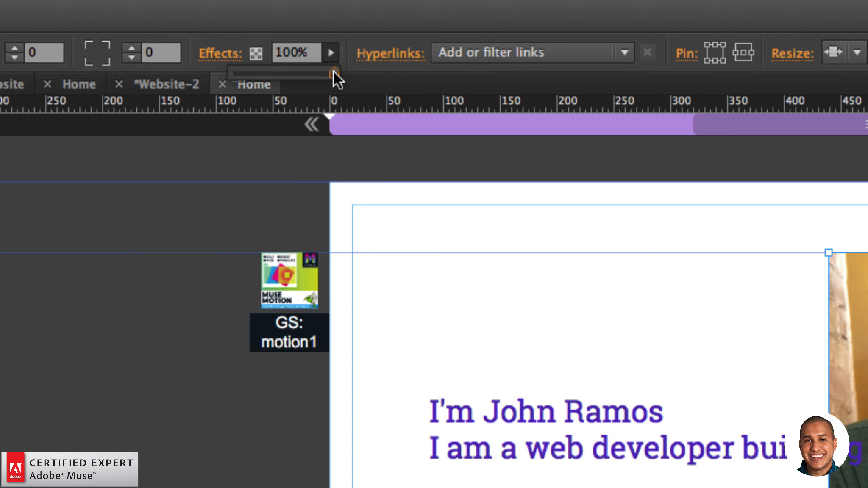
pyautogui.moveTo(334, 72); pyautogui.dragTo(219, 73)
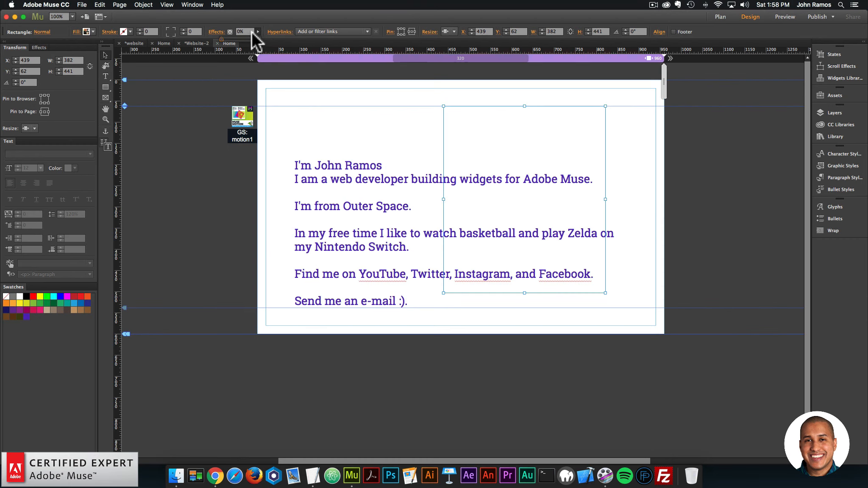
# Review the Motion 1 settings in the motion widget's options.
pyautogui.click(246, 119)
pyautogui.click(270, 105)
pyautogui.click(248, 117)
pyautogui.click(265, 105)
pyautogui.click(303, 253)
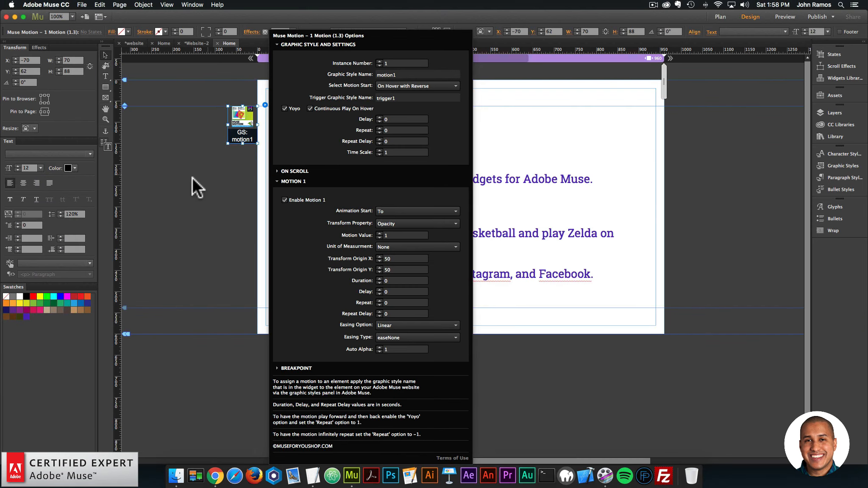
pyautogui.click(192, 177)
# Create a graphic style from the transparent portrait rectangle and name it motion1.
pyautogui.click(548, 138)
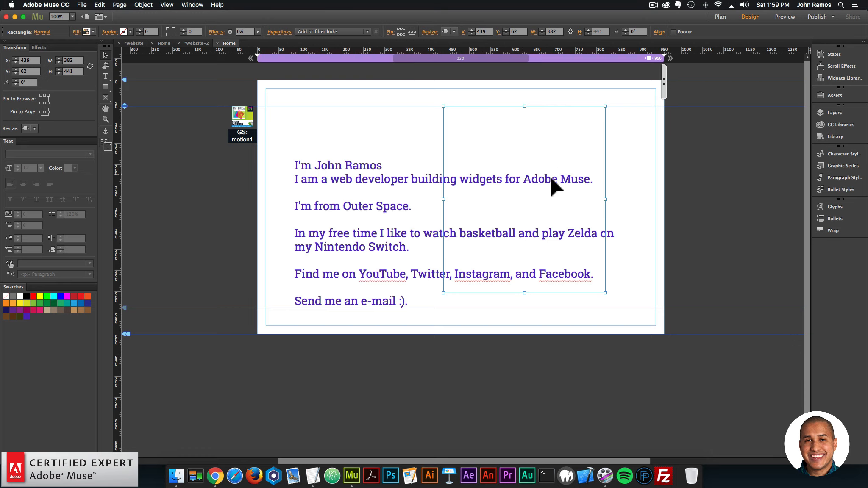
pyautogui.click(852, 166)
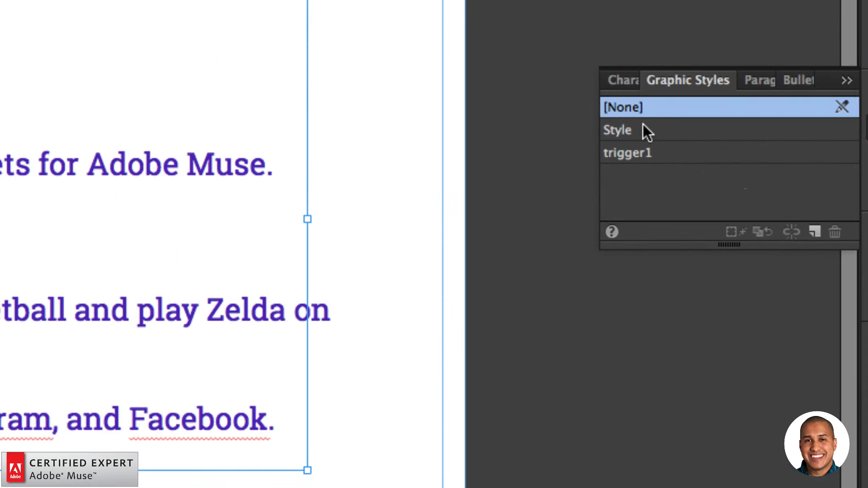
pyautogui.doubleClick(725, 166)
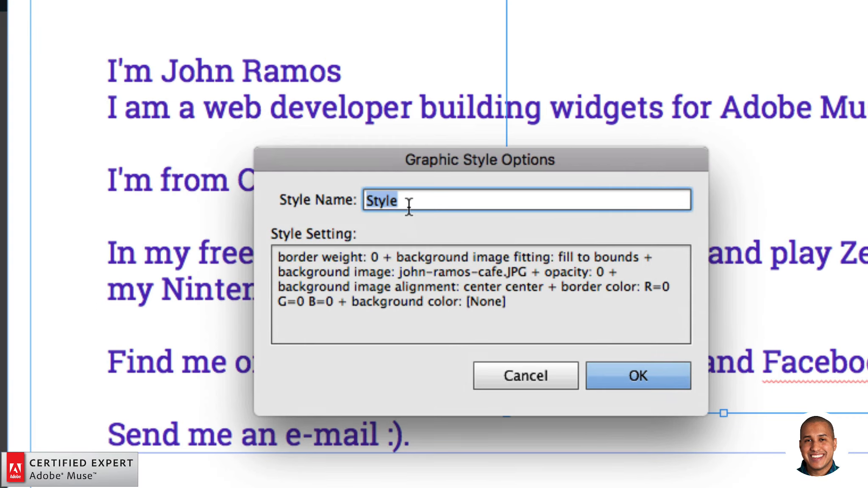
pyautogui.write('motion1')
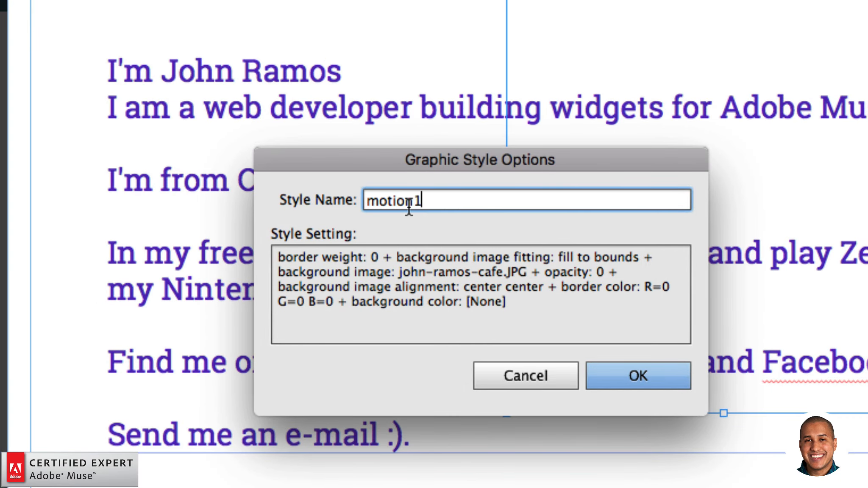
pyautogui.press('Return')
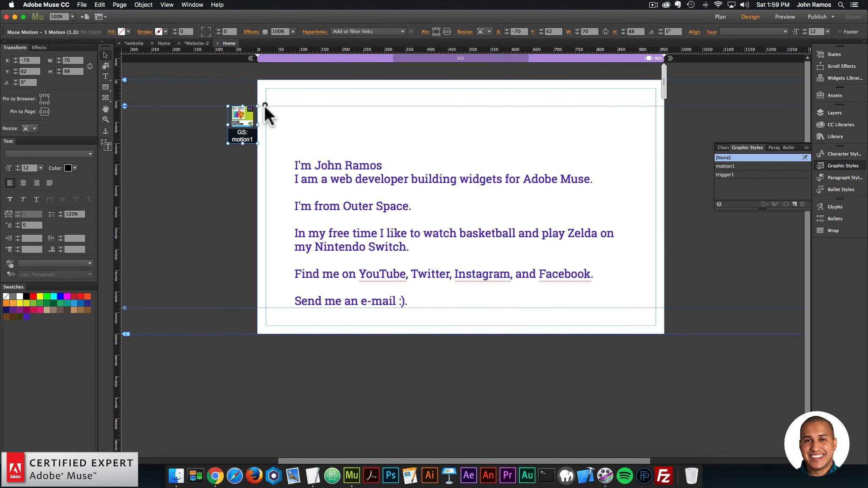
# Check the graphic style name and trigger graphic style name in the motion widget's options.
pyautogui.click(263, 106)
pyautogui.click(414, 169)
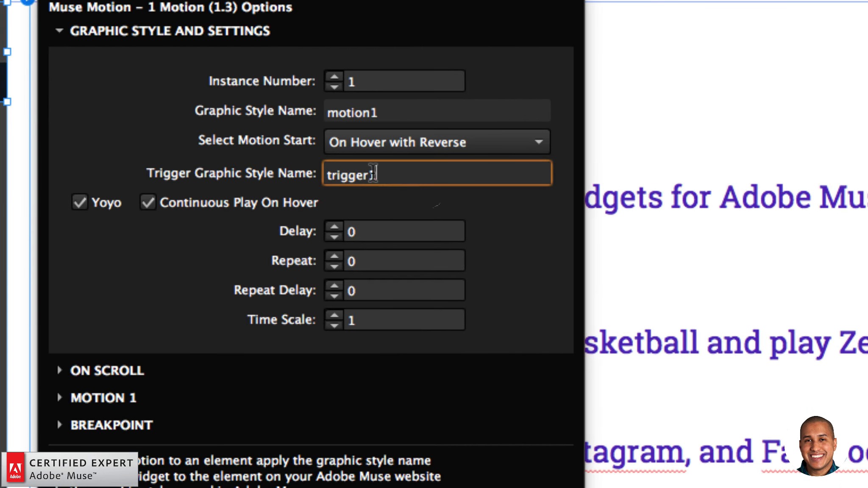
pyautogui.moveTo(373, 173); pyautogui.dragTo(311, 174)
pyautogui.click(398, 177)
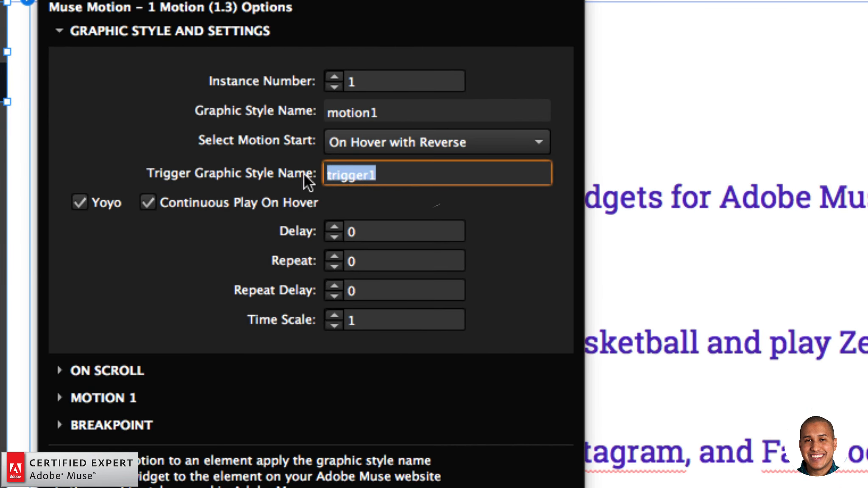
pyautogui.click(391, 174)
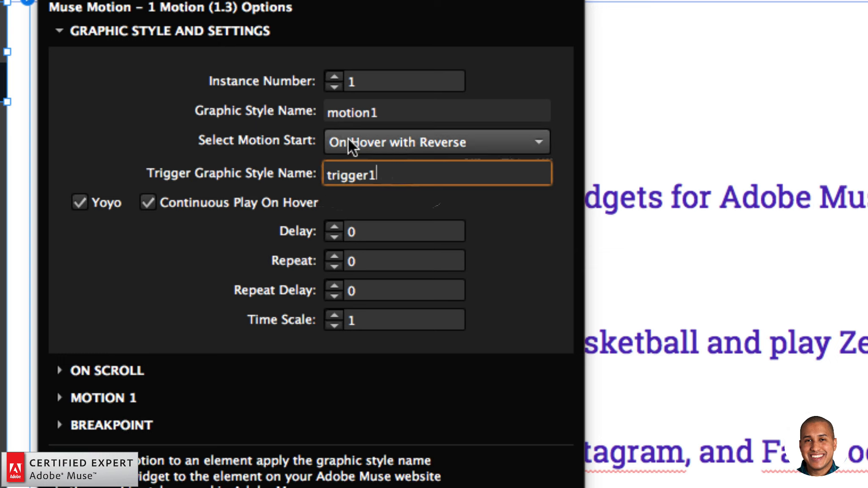
pyautogui.moveTo(370, 112); pyautogui.dragTo(363, 113)
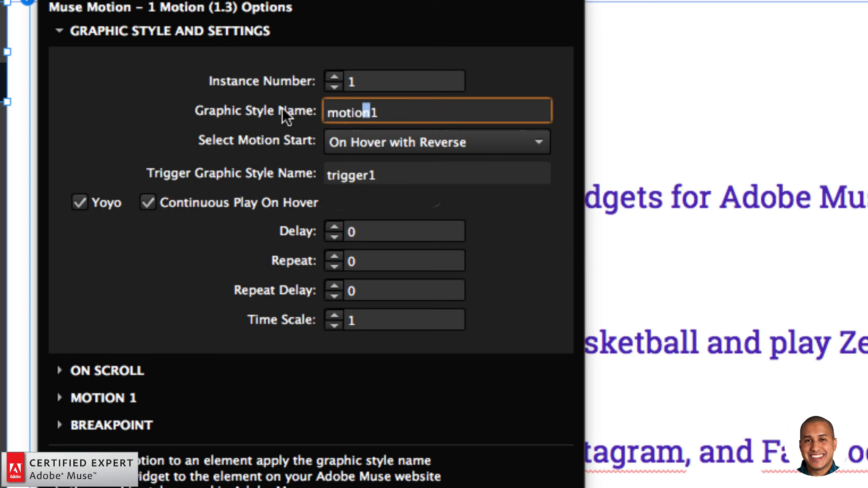
pyautogui.click(396, 110)
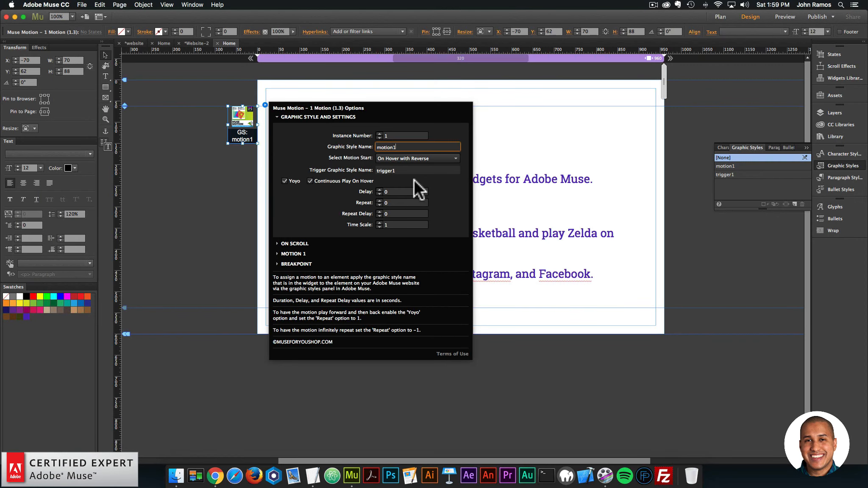
# Preview the site in the browser and check how the name lines up in the introduction text.
pyautogui.click(167, 201)
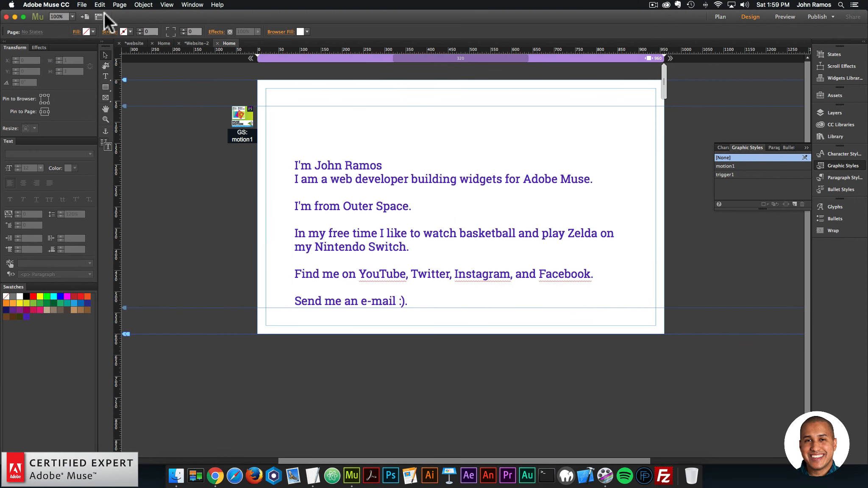
pyautogui.click(81, 5)
pyautogui.click(96, 141)
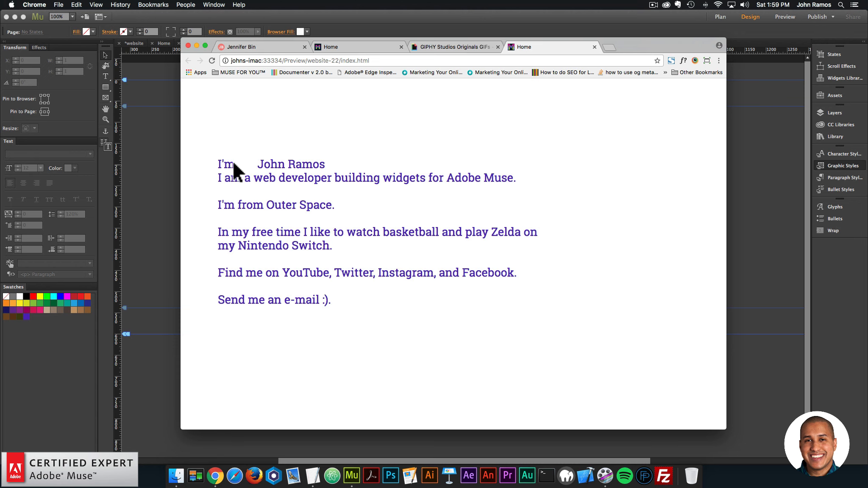
pyautogui.click(172, 166)
# Change the Resize option of the transparent portrait rectangle.
pyautogui.click(343, 164)
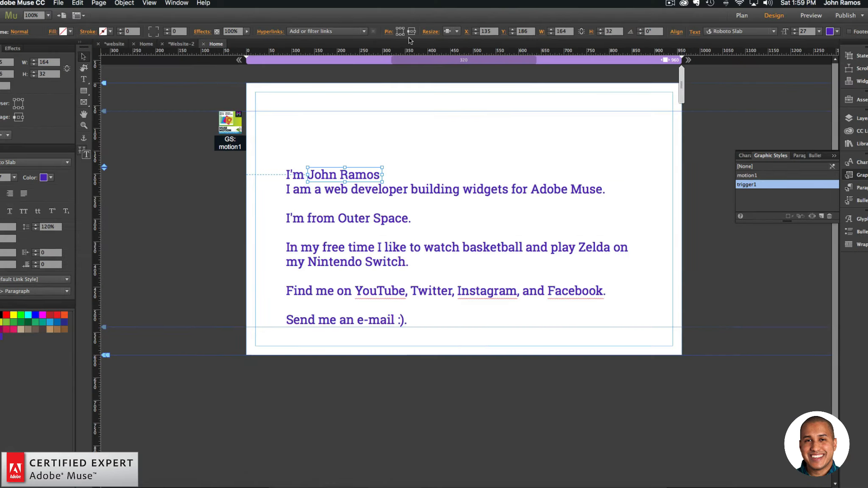
pyautogui.click(781, 314)
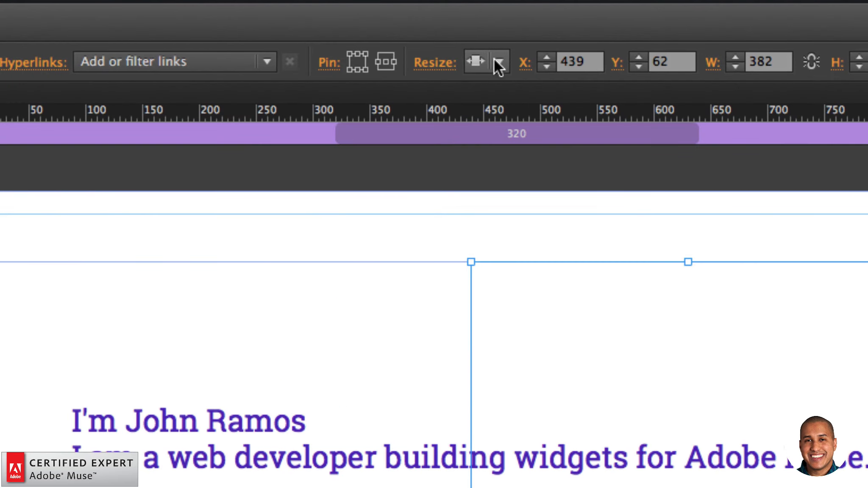
pyautogui.click(454, 31)
pyautogui.click(504, 89)
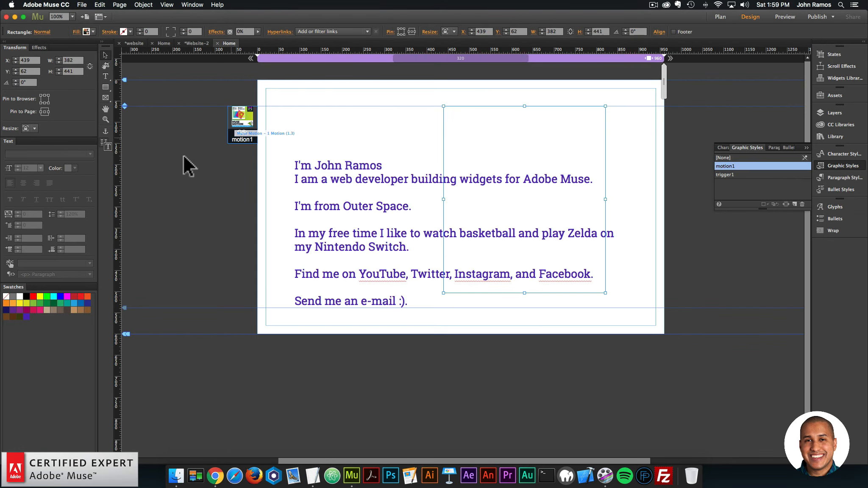
# Preview the site in the browser again and test the portrait reveal by pointing at the name.
pyautogui.click(187, 165)
pyautogui.click(81, 5)
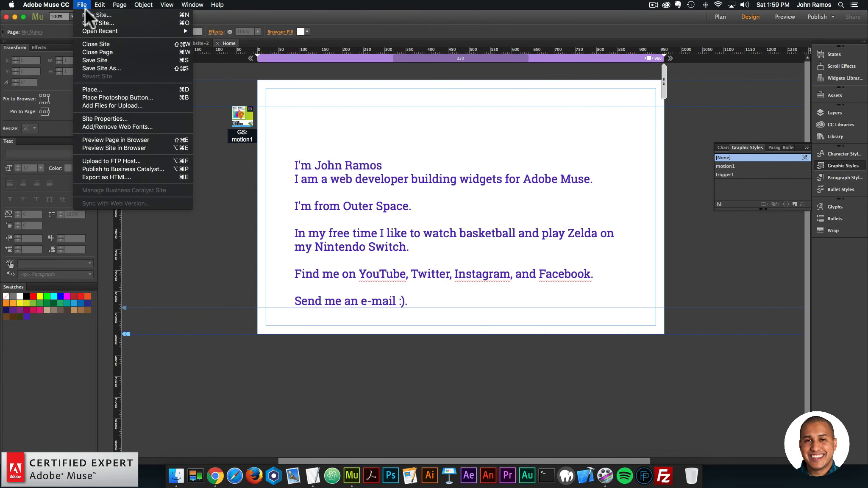
pyautogui.click(113, 149)
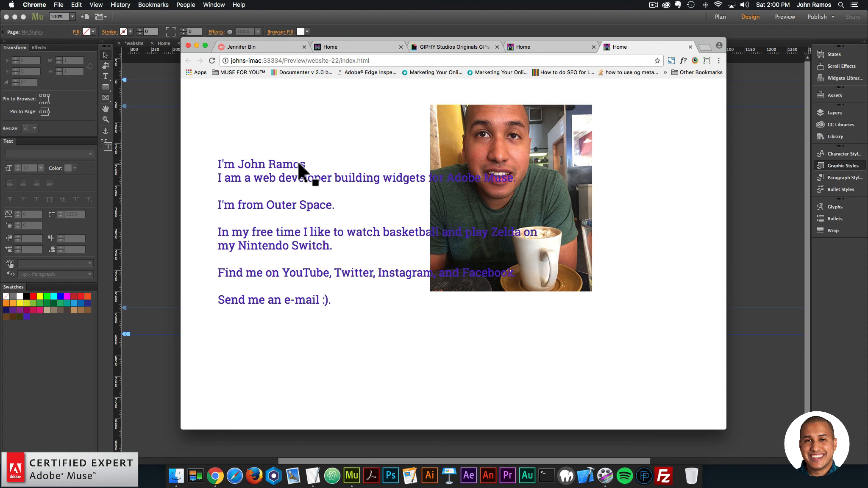
pyautogui.click(170, 171)
# Copy the words "web developer" from the introduction text and paste them as a separate text frame near the original words.
pyautogui.click(365, 188)
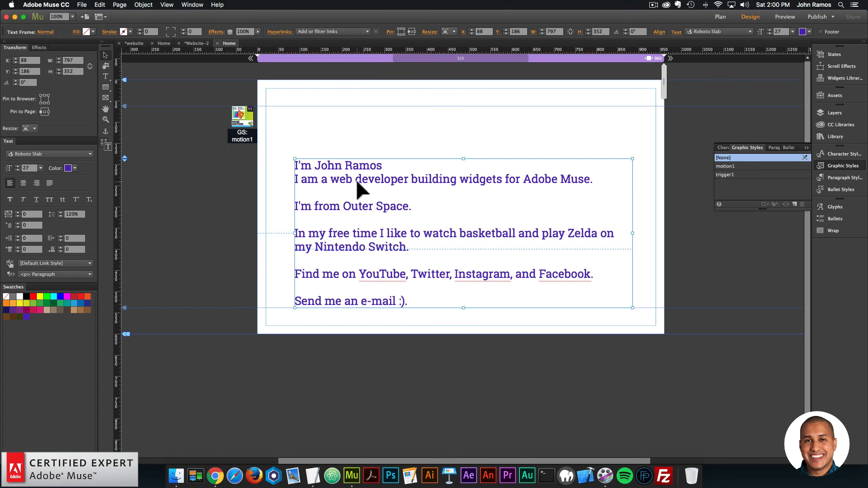
pyautogui.doubleClick(370, 178)
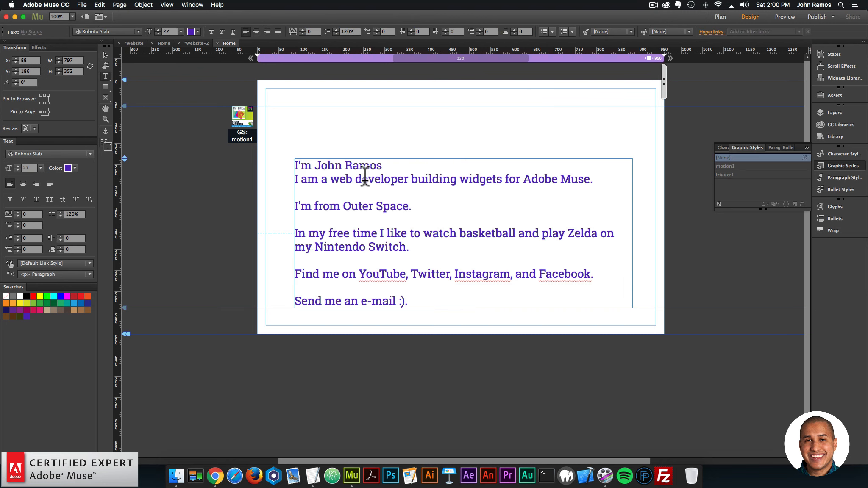
pyautogui.press('super+equal')
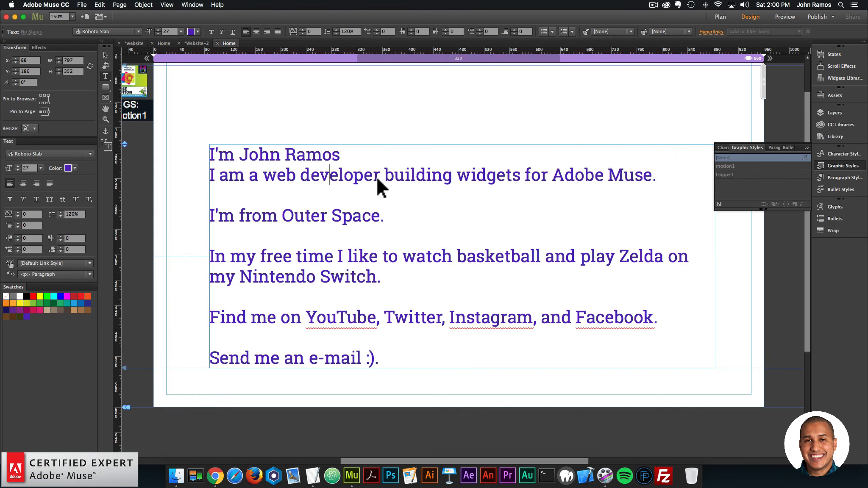
pyautogui.press('super+equal')
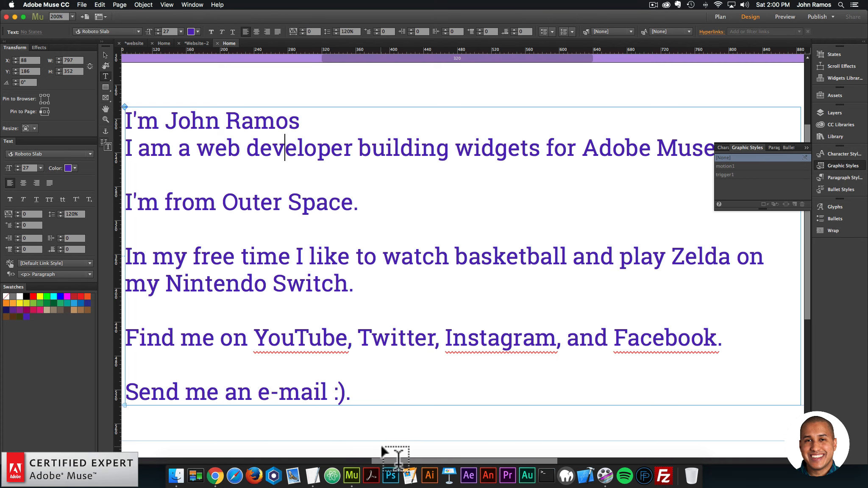
pyautogui.moveTo(388, 461); pyautogui.dragTo(361, 460)
pyautogui.press('super+equal')
pyautogui.press('super+equal')
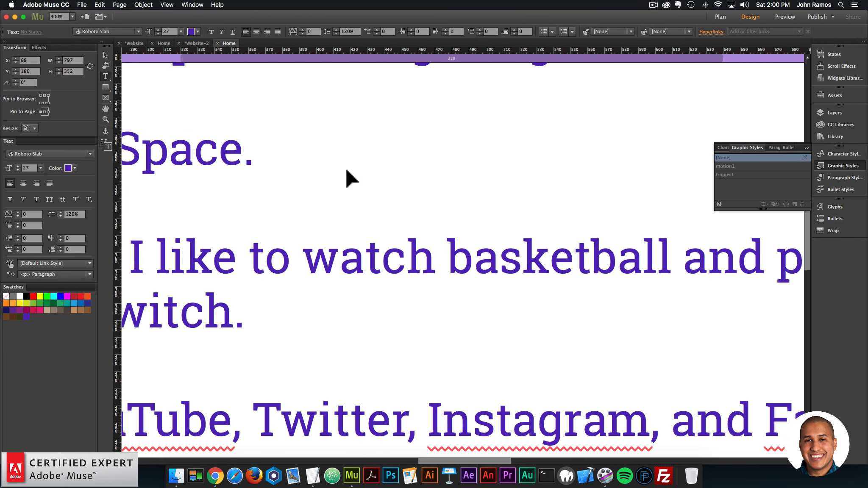
pyautogui.scroll(3, 314, 248)
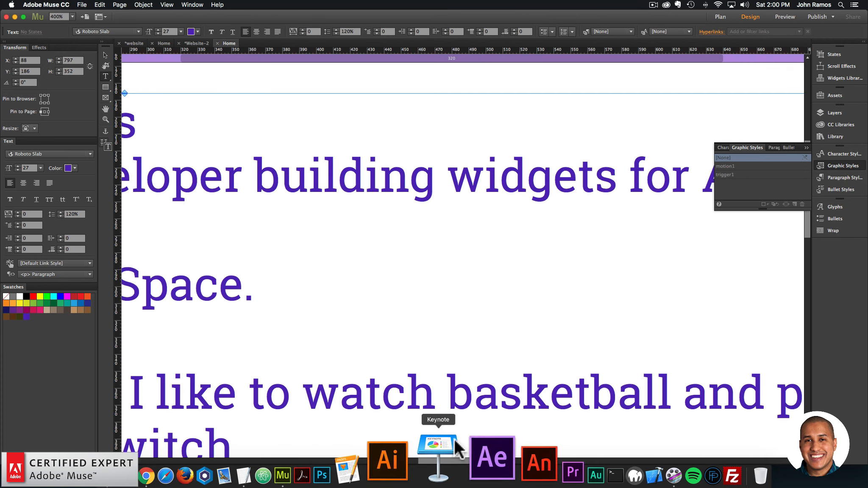
pyautogui.moveTo(452, 460); pyautogui.dragTo(411, 446)
pyautogui.hscroll(1, 411, 445)
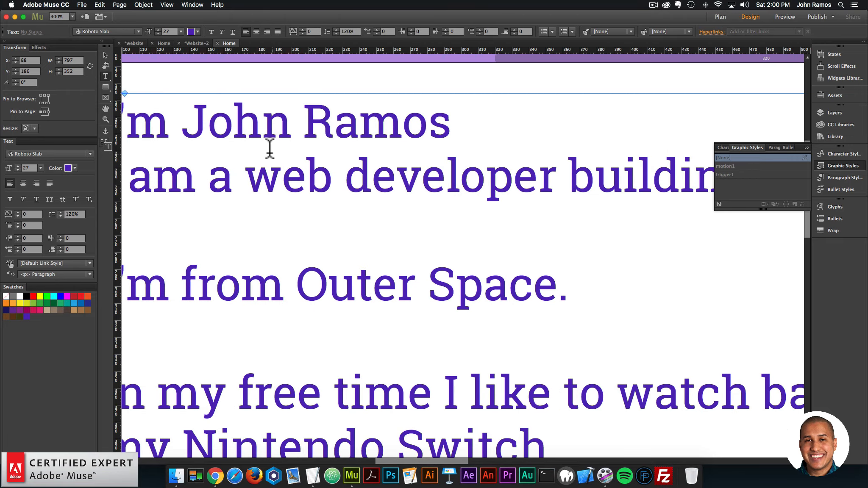
pyautogui.moveTo(245, 175); pyautogui.dragTo(558, 178)
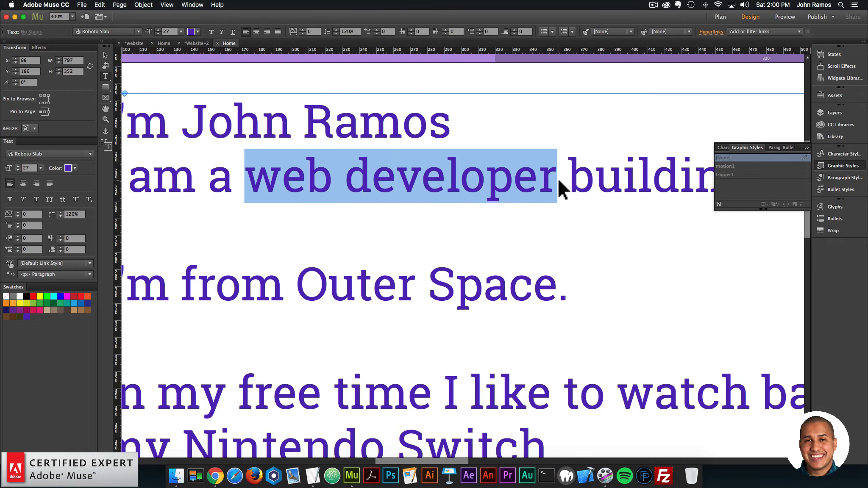
pyautogui.press('super+v')
pyautogui.moveTo(443, 255); pyautogui.dragTo(316, 174)
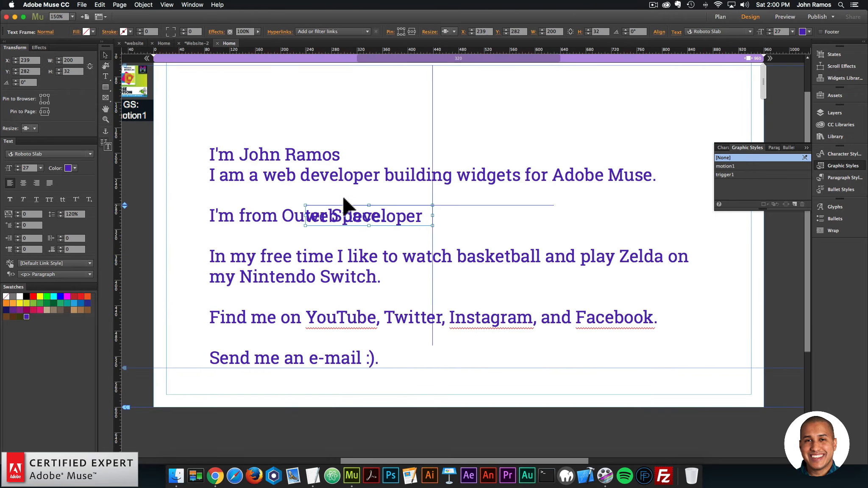
# Fit the "web developer" frame over the original words at about X 172, Y 218, with a width of about 189, and lock it.
pyautogui.press('super+equal')
pyautogui.press('super+equal')
pyautogui.press('super+equal')
pyautogui.press('super+equal')
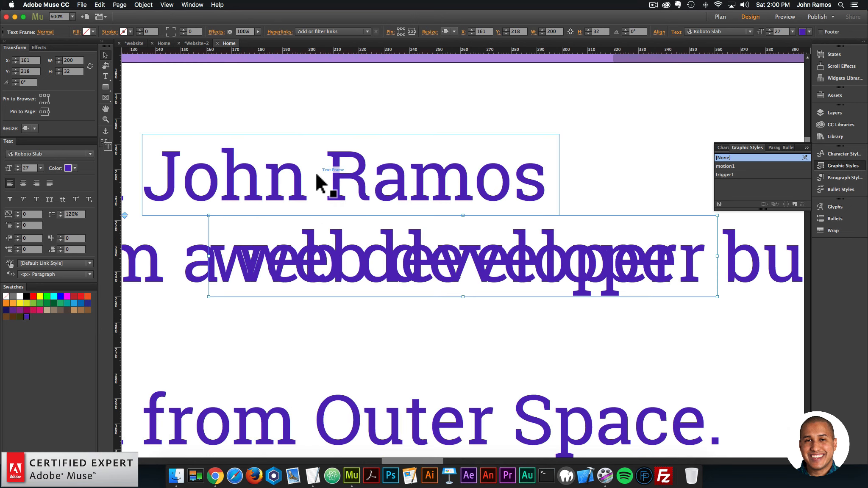
pyautogui.moveTo(358, 262); pyautogui.dragTo(386, 260)
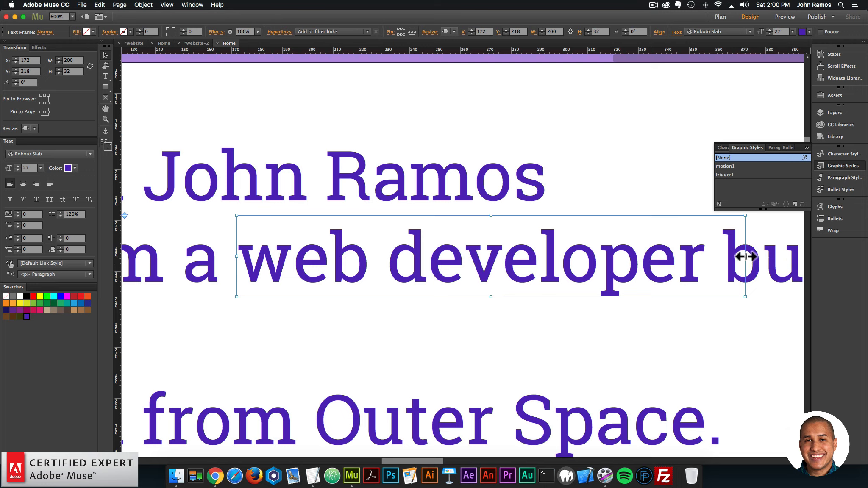
pyautogui.moveTo(746, 257); pyautogui.dragTo(717, 256)
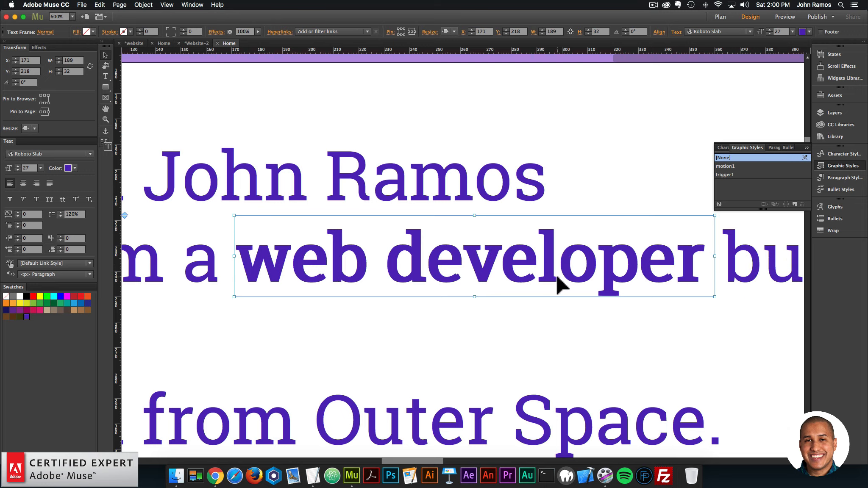
pyautogui.click(143, 4)
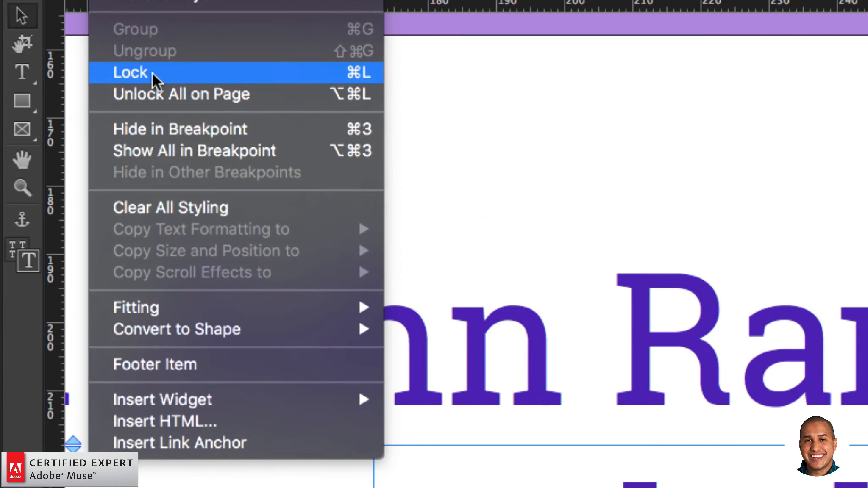
pyautogui.click(154, 76)
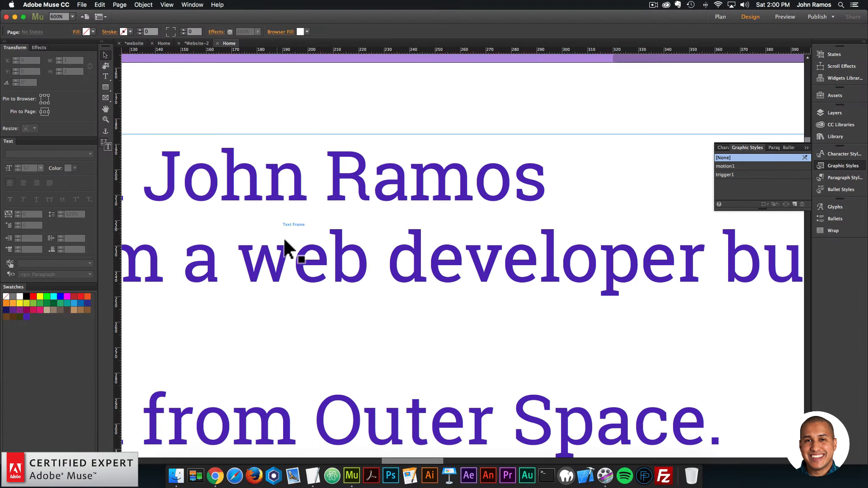
# Delete the words "web developer" from the main introduction text frame.
pyautogui.click(265, 273)
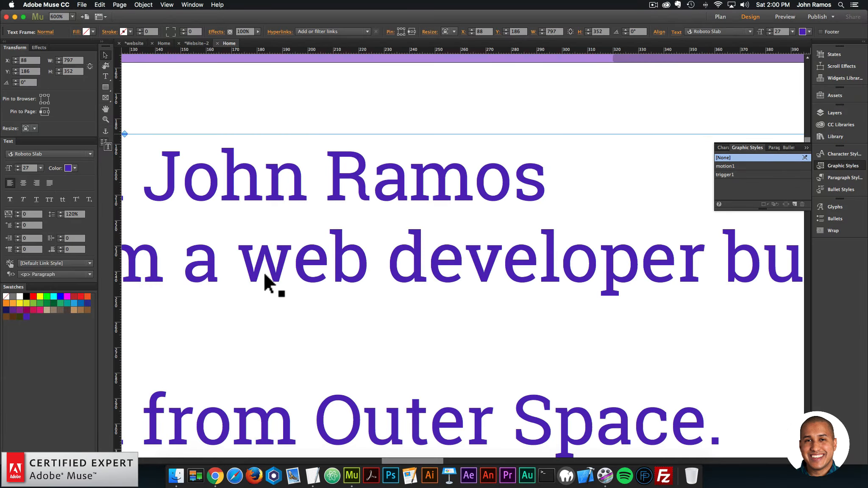
pyautogui.doubleClick(217, 254)
pyautogui.moveTo(238, 256); pyautogui.dragTo(702, 258)
pyautogui.press('BackSpace')
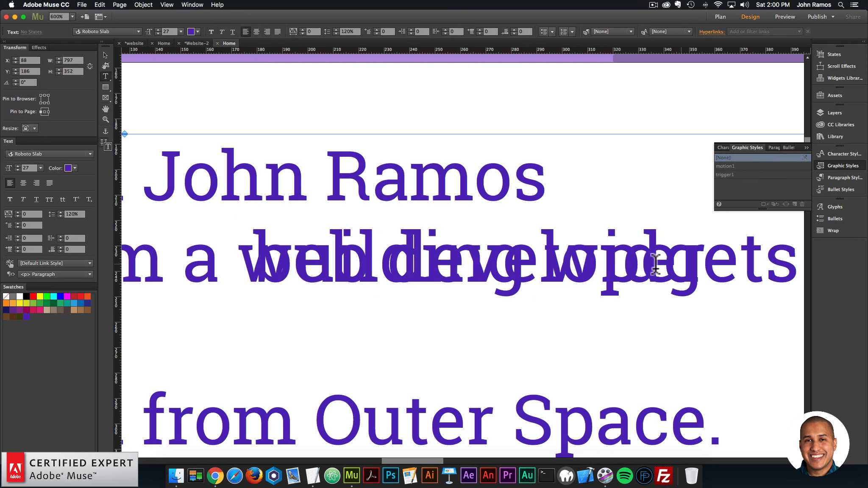
# Insert spaces after "I am a" in the introduction text so that "building" starts just past the separate "web developer" words.
pyautogui.press('super+minus')
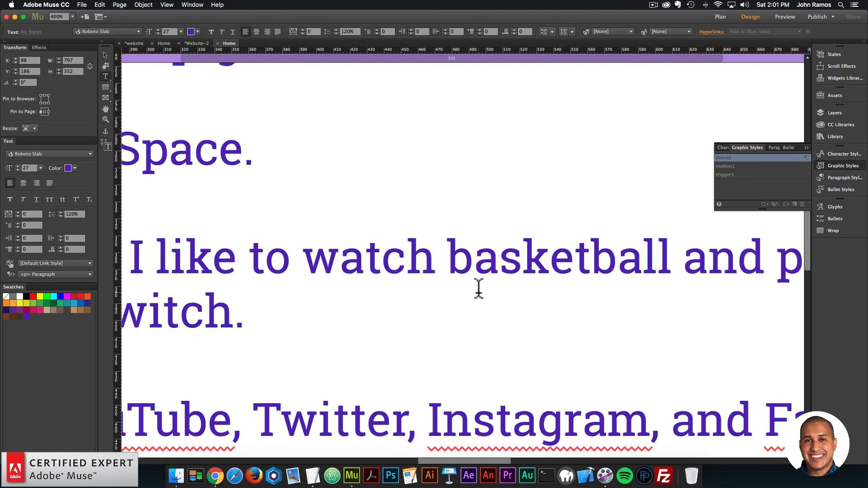
pyautogui.press('super+minus')
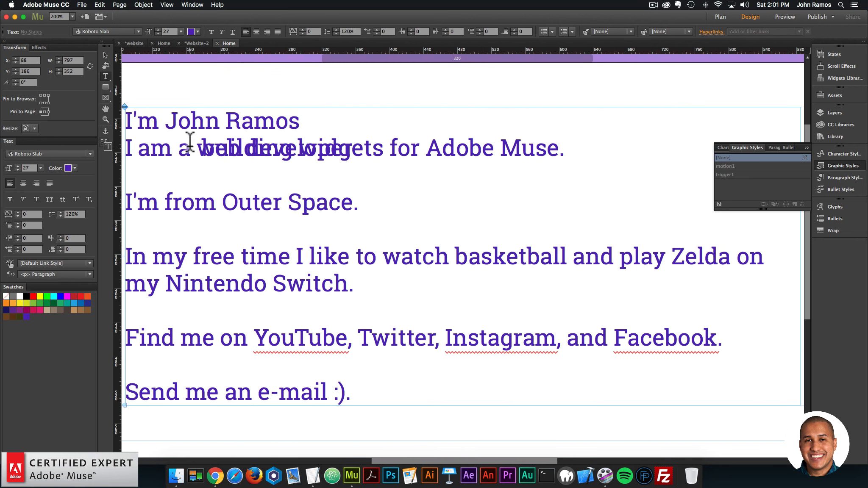
pyautogui.press('super+equal')
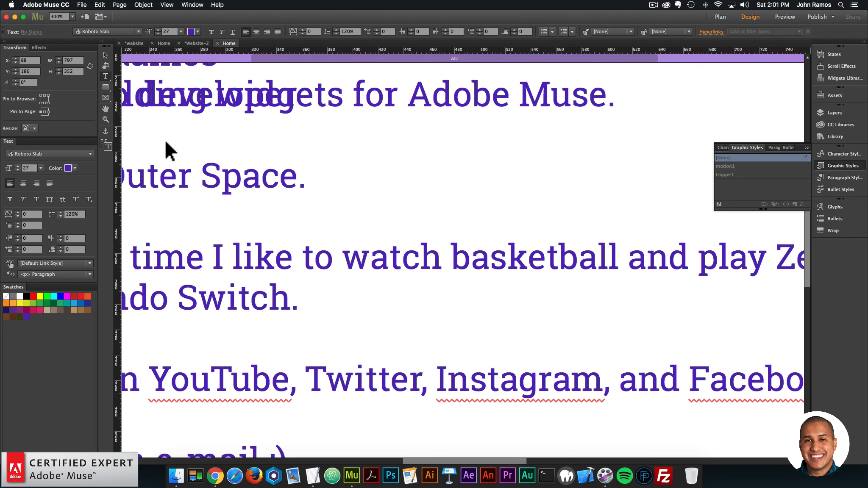
pyautogui.moveTo(469, 460); pyautogui.dragTo(413, 460)
pyautogui.scroll(1, 539, 315)
pyautogui.rightClick(541, 315)
pyautogui.click(360, 150)
pyautogui.write('we ')
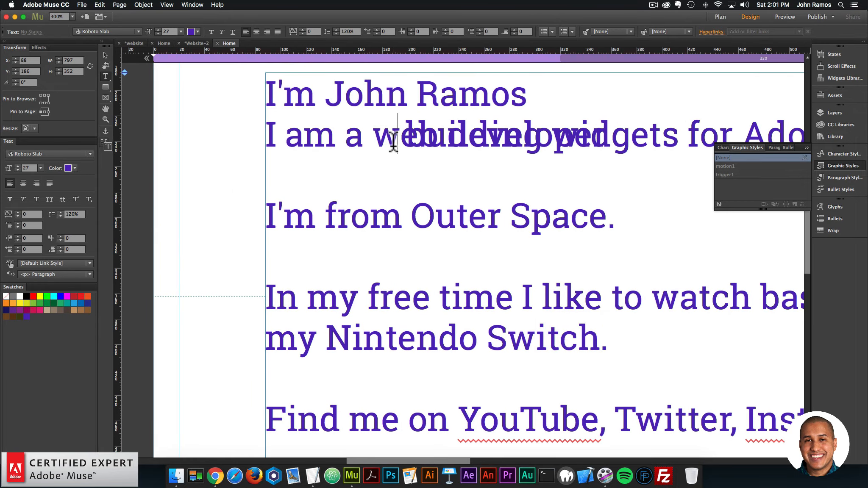
pyautogui.write('b deve')
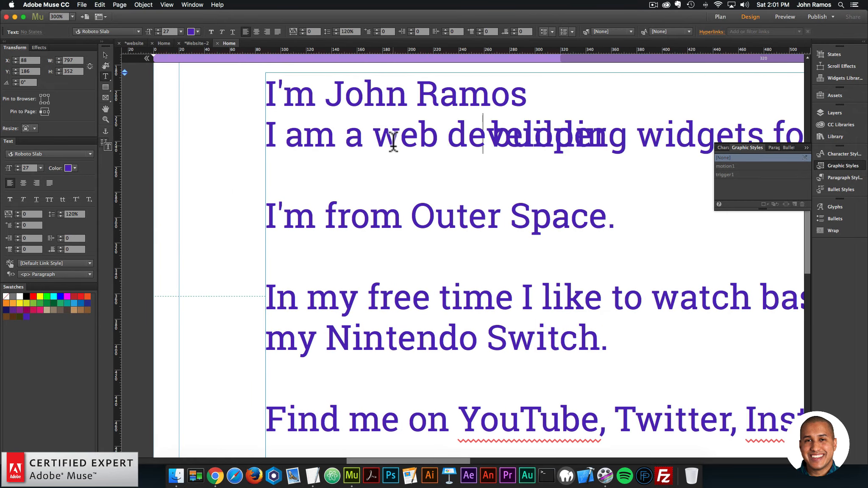
pyautogui.write('loper')
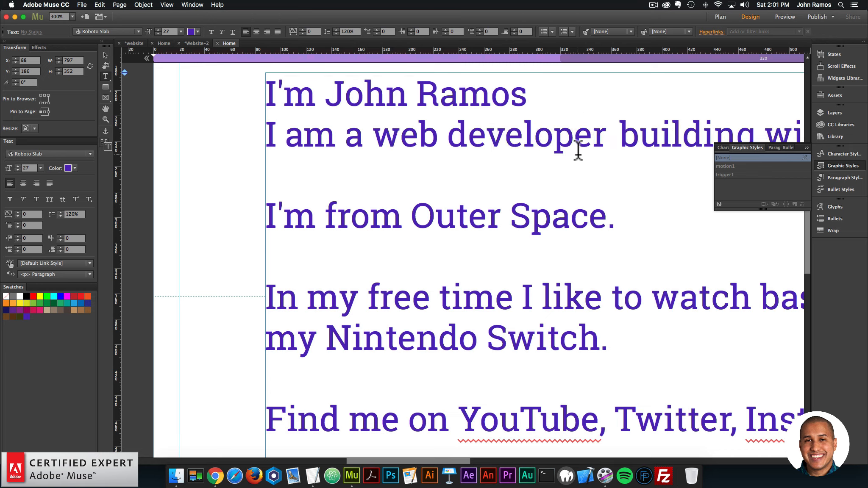
pyautogui.press('BackSpace')
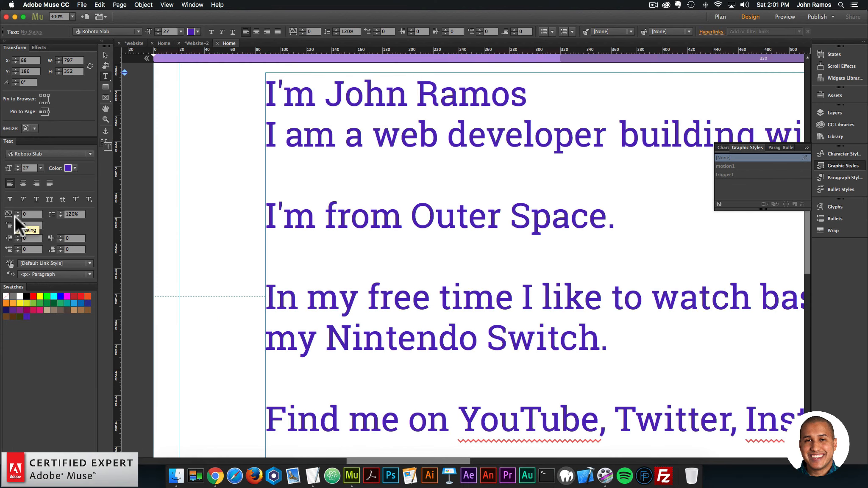
# Try tightening the tracking before "building" to -2, reset it to 0 and leave text editing.
pyautogui.click(47, 219)
pyautogui.click(17, 212)
pyautogui.click(17, 216)
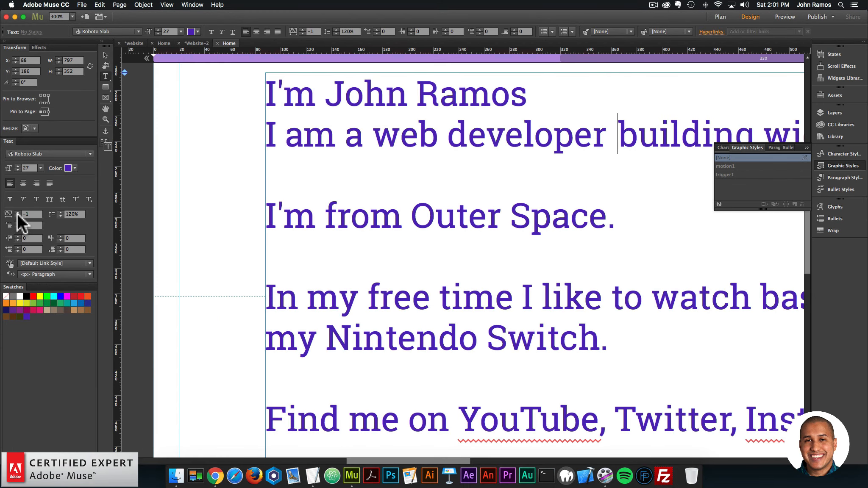
pyautogui.click(18, 214)
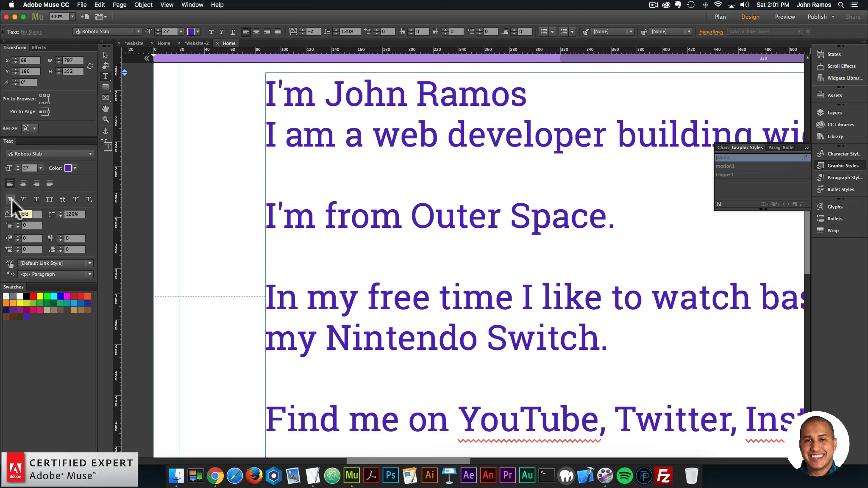
pyautogui.click(17, 212)
pyautogui.click(16, 212)
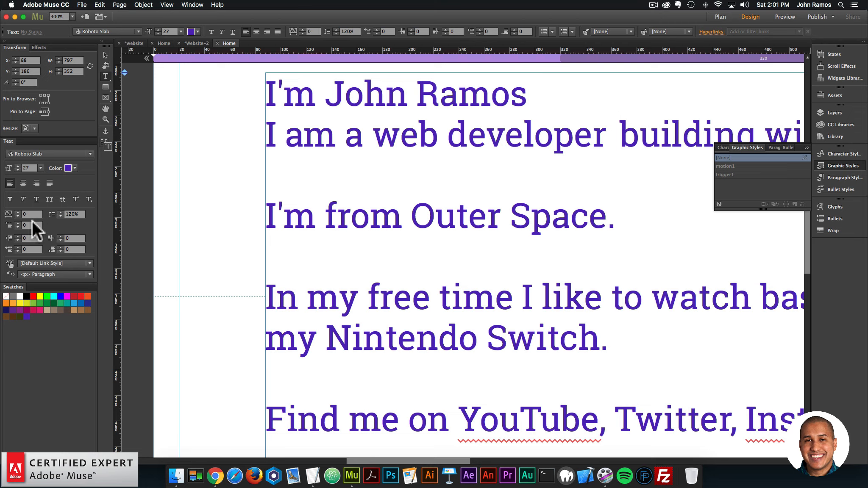
pyautogui.click(105, 56)
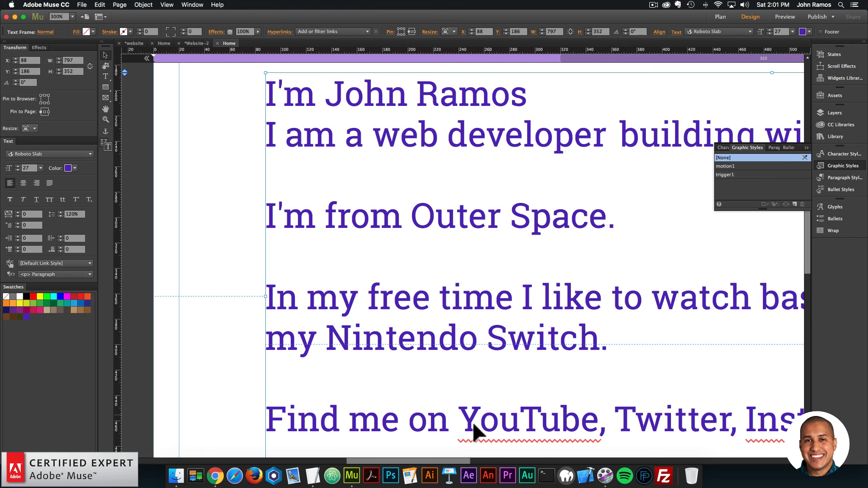
pyautogui.moveTo(459, 461)
pyautogui.mouseDown()
pyautogui.moveTo(487, 461)
pyautogui.moveTo(475, 461)
pyautogui.mouseUp()
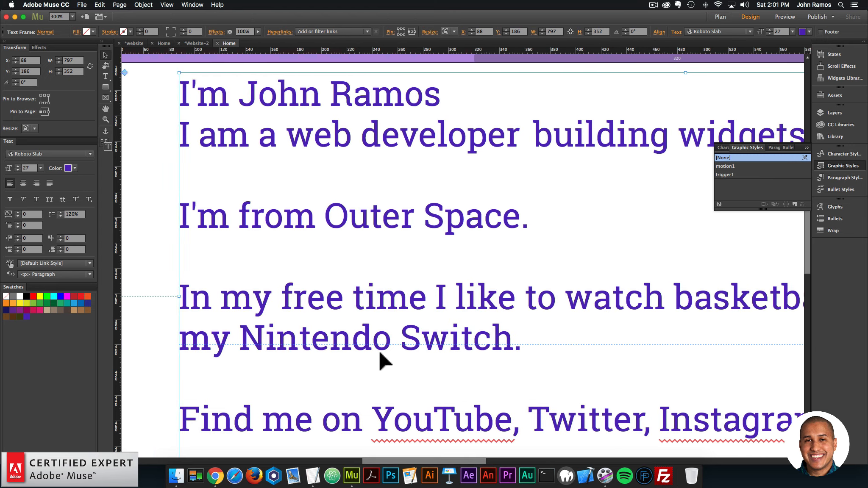
# Unlock everything on the page and save the "web developer" frame's formatting as a graphic style named trigger2.
pyautogui.click(143, 5)
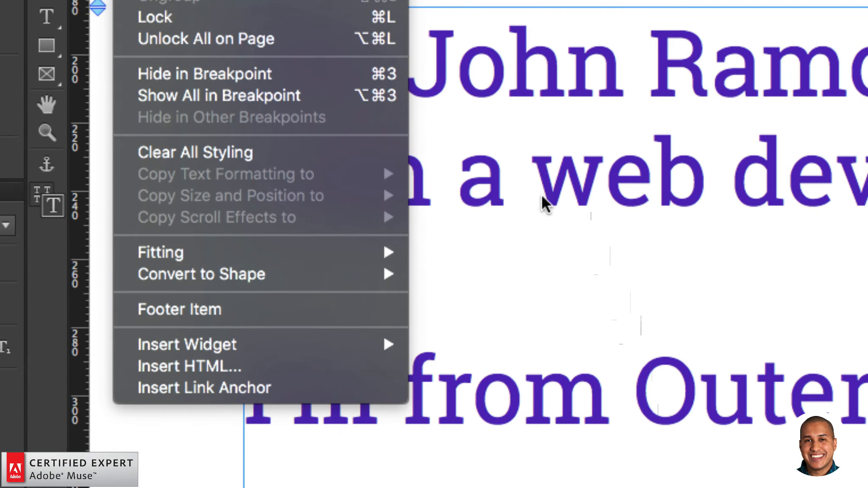
pyautogui.click(244, 38)
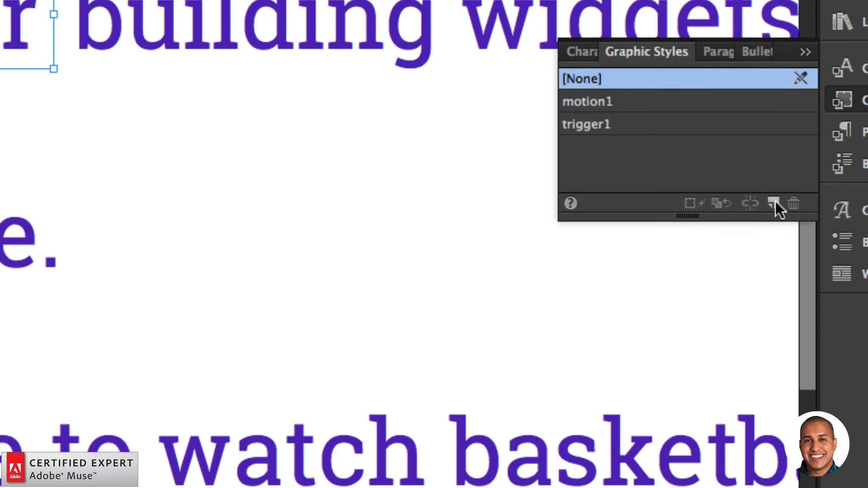
pyautogui.click(774, 203)
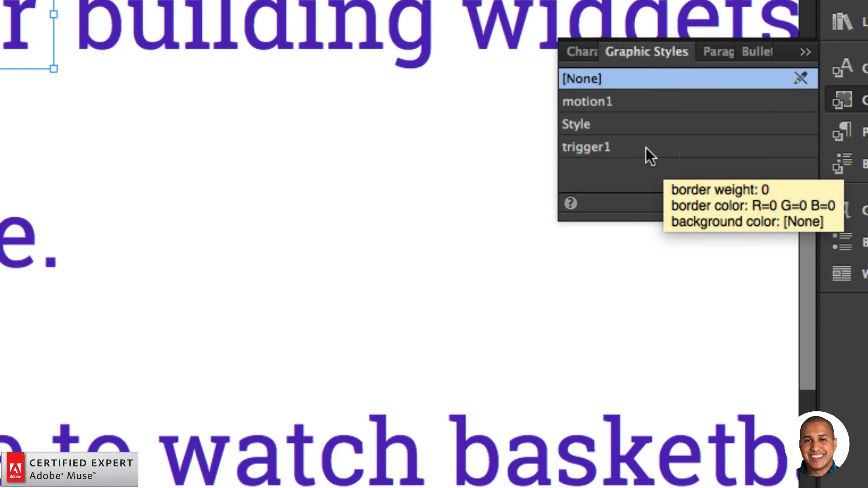
pyautogui.doubleClick(607, 126)
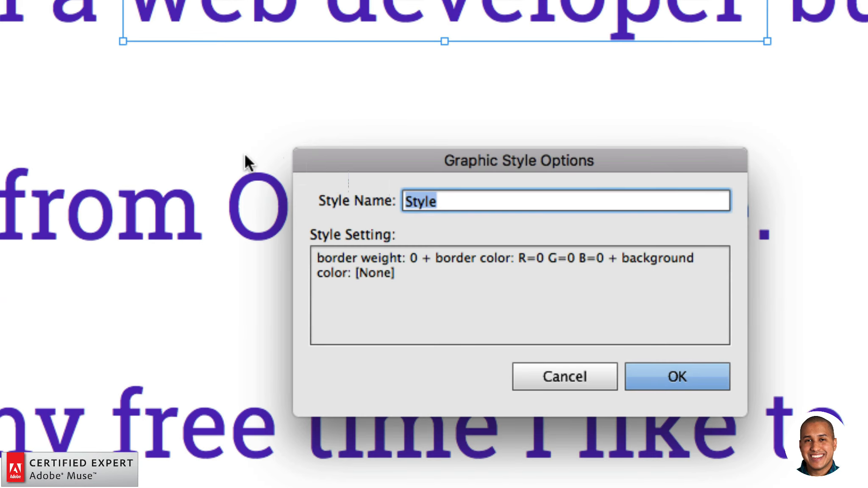
pyautogui.write('trigger2')
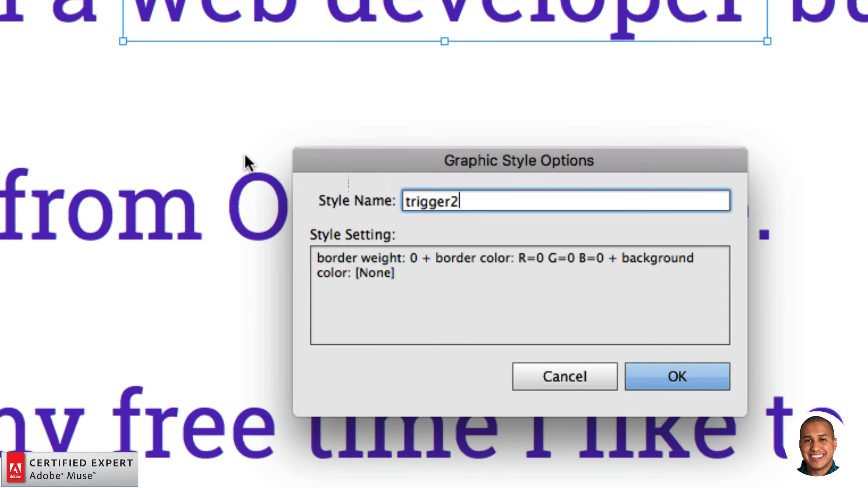
pyautogui.press('Return')
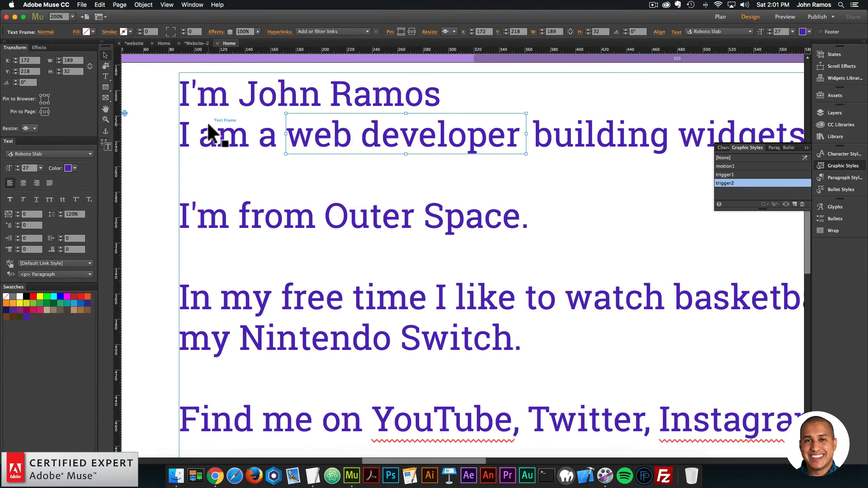
# Draw a rectangle about 477 wide and 372 high at about X 463, Y 127, over the text's right half.
pyautogui.press('super+minus')
pyautogui.press('super+minus')
pyautogui.press('super+minus')
pyautogui.moveTo(533, 460); pyautogui.dragTo(604, 461)
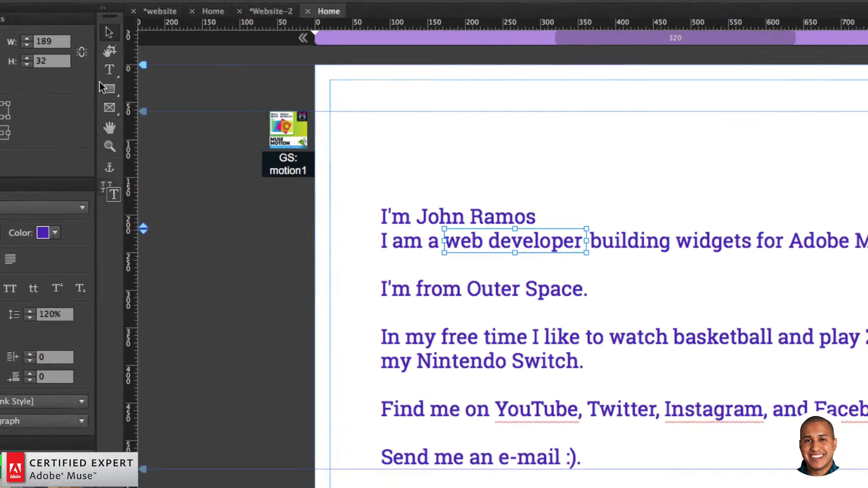
pyautogui.click(108, 88)
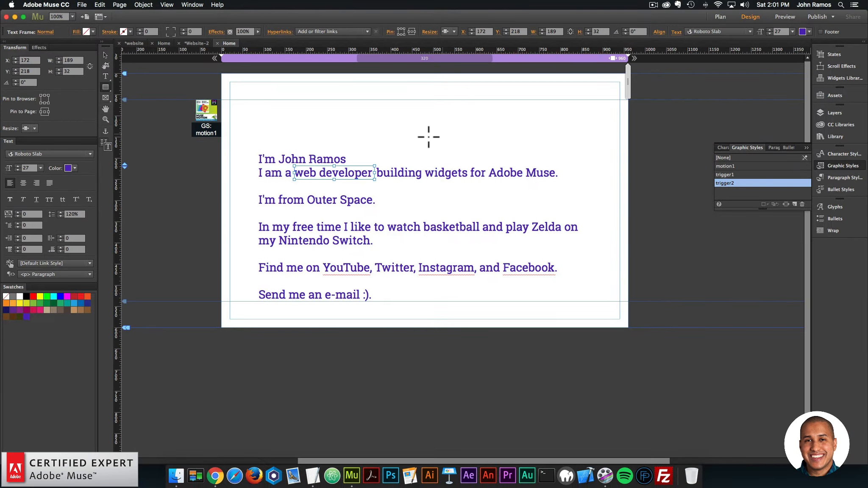
pyautogui.moveTo(418, 127); pyautogui.dragTo(621, 285)
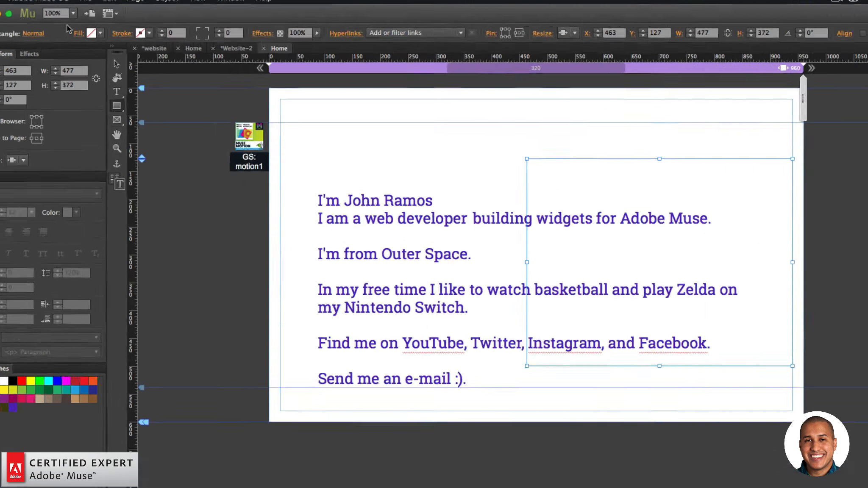
# Fill the rectangle with web-developer-gif.gif, centered and set to Scale to Fill, and move it to about X 431, Y 131.
pyautogui.click(76, 32)
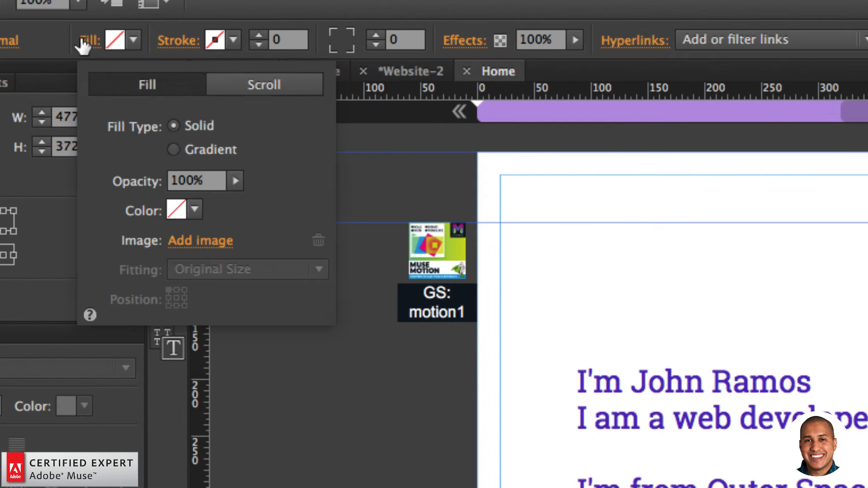
pyautogui.click(216, 242)
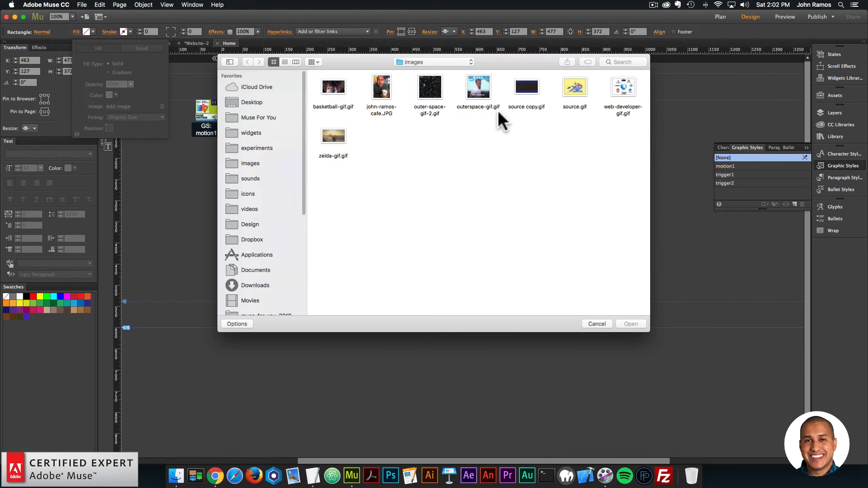
pyautogui.doubleClick(626, 87)
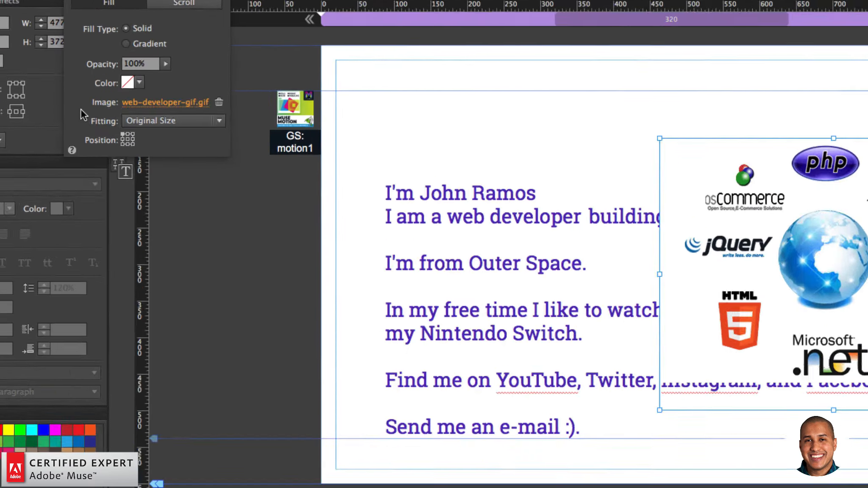
pyautogui.click(140, 122)
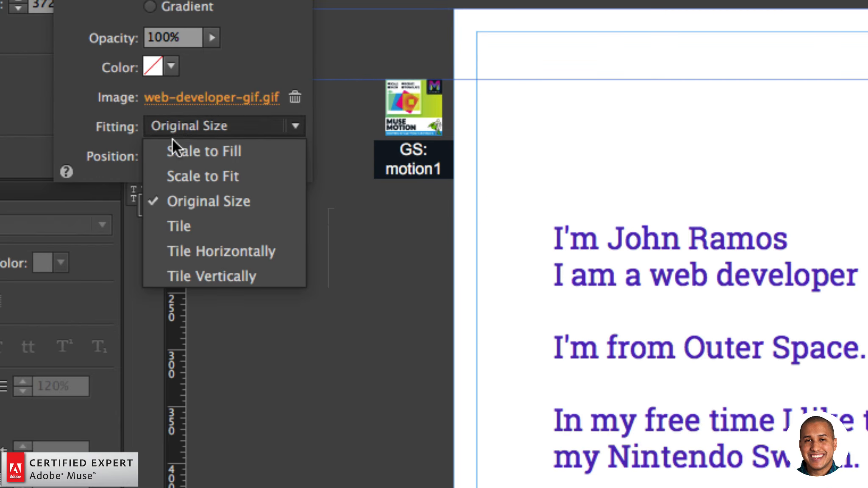
pyautogui.click(144, 135)
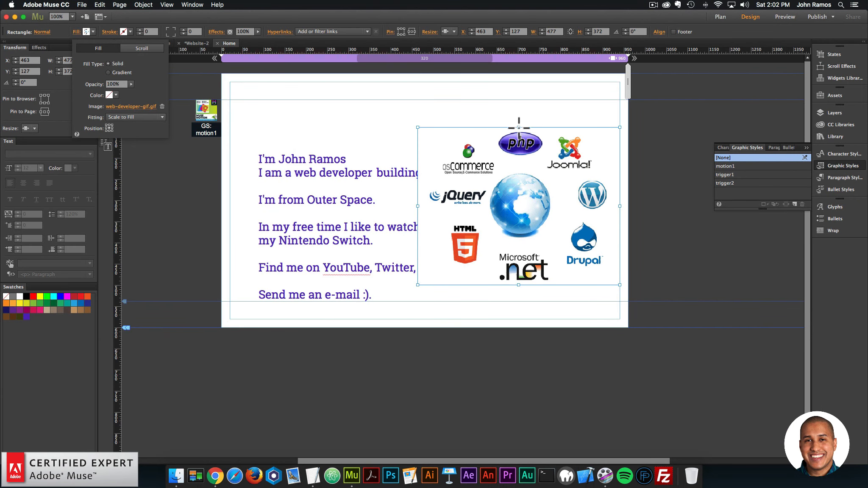
pyautogui.click(291, 89)
pyautogui.click(106, 55)
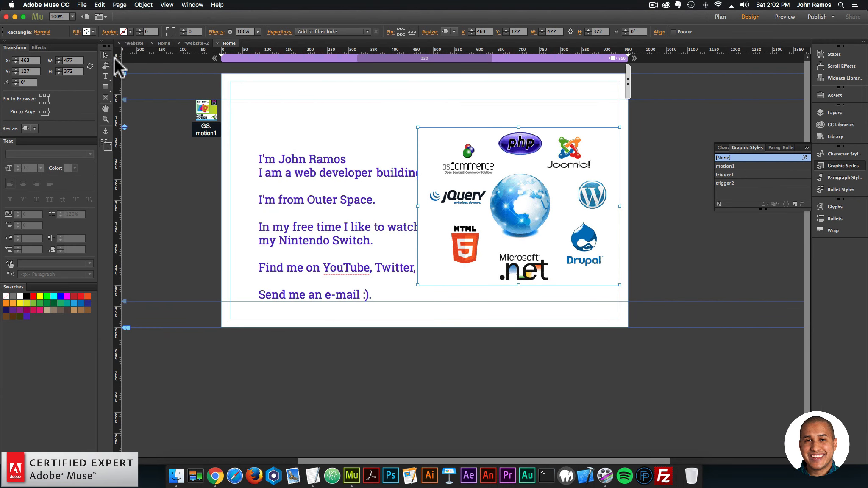
pyautogui.moveTo(585, 221); pyautogui.dragTo(572, 222)
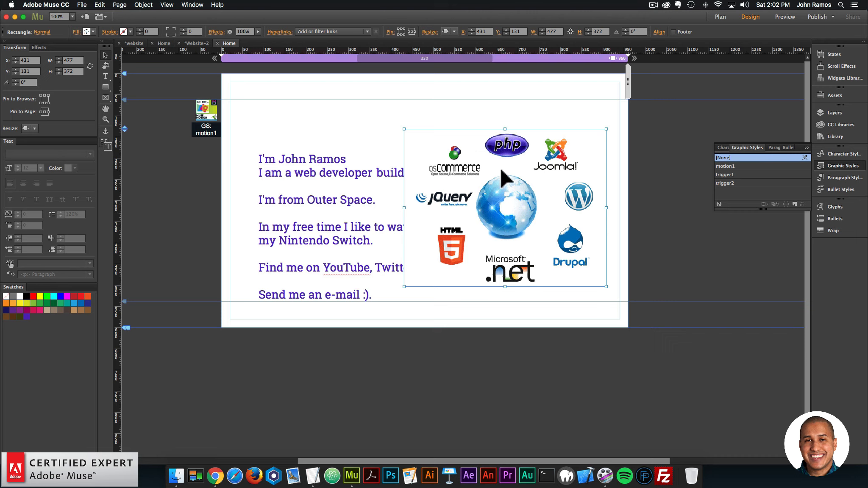
# Save the image rectangle's formatting as a graphic style named motion2 and send the rectangle behind the introduction text.
pyautogui.click(795, 204)
pyautogui.doubleClick(738, 174)
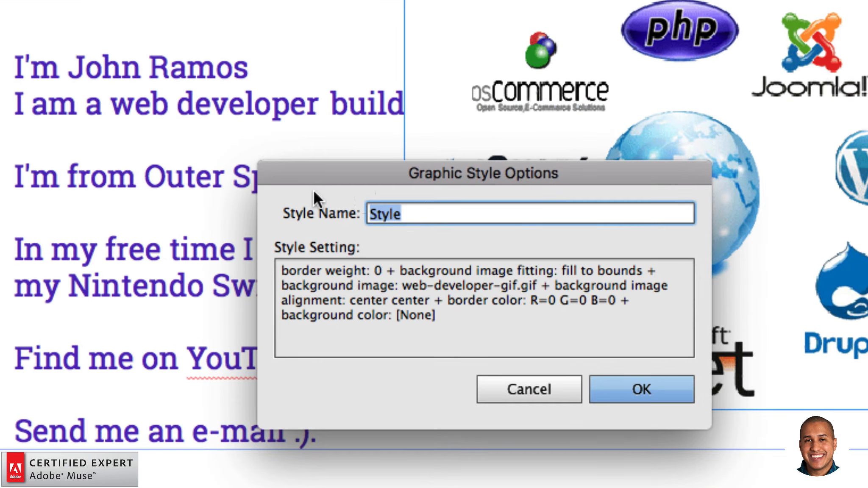
pyautogui.write('motion2')
pyautogui.press('Return')
pyautogui.rightClick(658, 57)
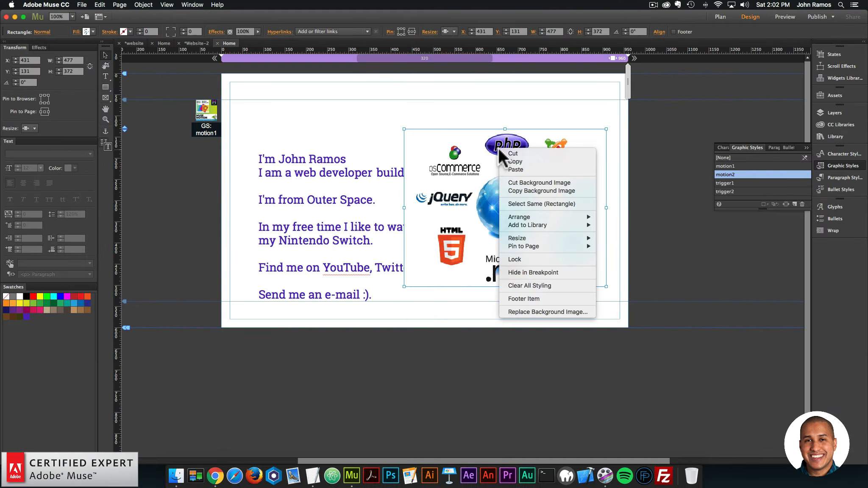
pyautogui.click(629, 224)
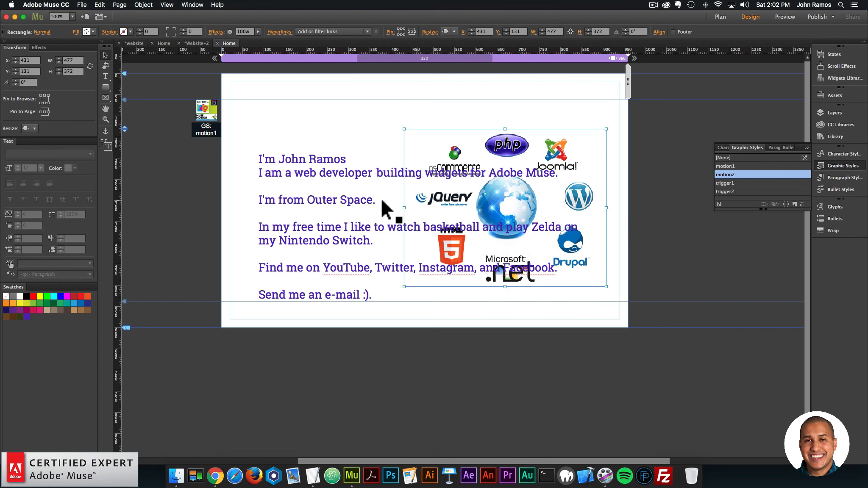
# Duplicate the motion1 Muse Motion widget directly below the original, at about X -70, Y 162.
pyautogui.click(335, 174)
pyautogui.click(205, 121)
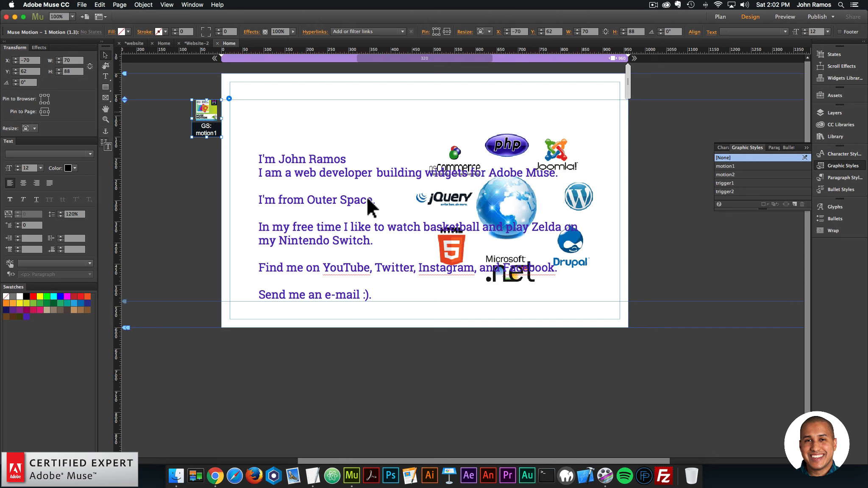
pyautogui.moveTo(207, 121); pyautogui.dragTo(205, 155)
# Set the web developer image rectangle's opacity to 0%.
pyautogui.click(600, 187)
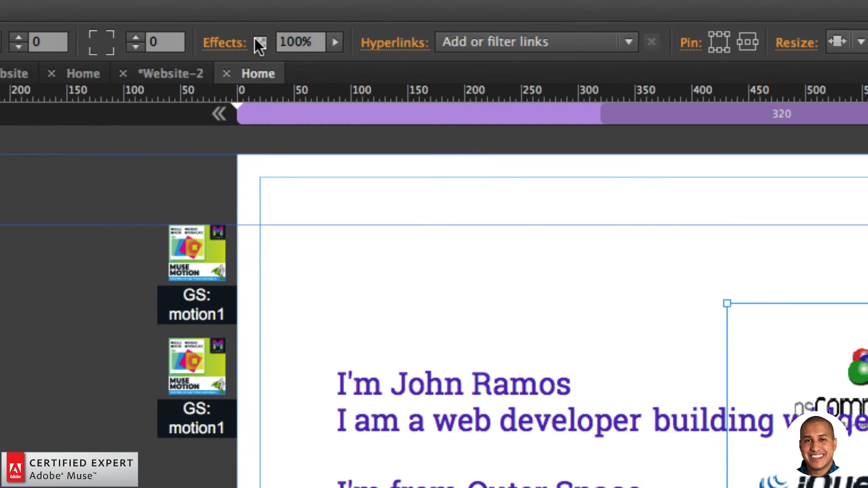
pyautogui.click(258, 32)
pyautogui.moveTo(333, 58); pyautogui.dragTo(189, 64)
# Set the copied Muse Motion widget's graphic style name to motion2 and its trigger graphic style name to trigger2.
pyautogui.click(170, 397)
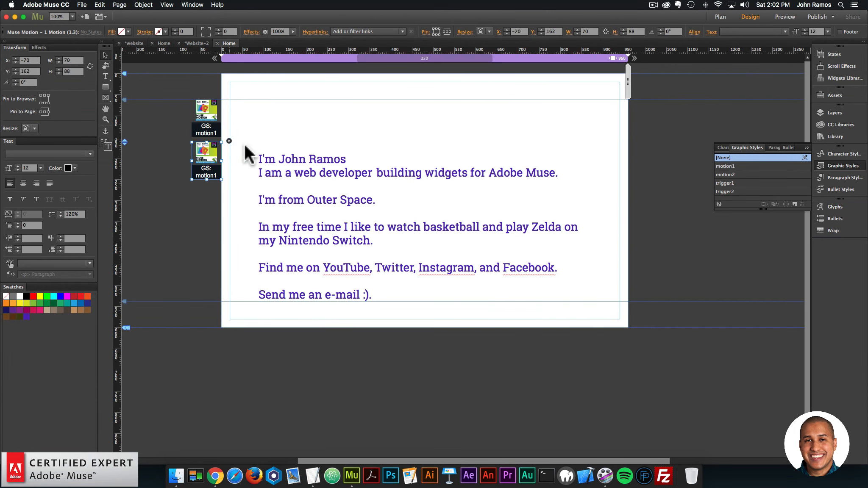
pyautogui.click(229, 141)
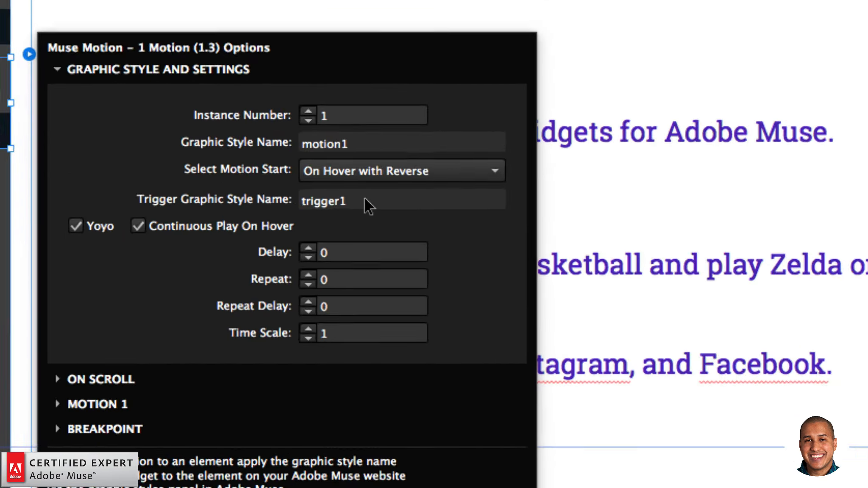
pyautogui.click(366, 200)
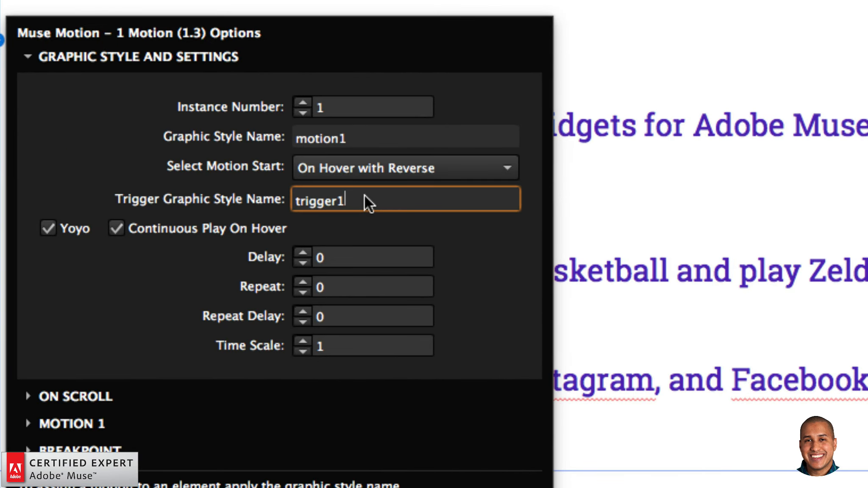
pyautogui.write('2')
pyautogui.press('Return')
pyautogui.click(350, 135)
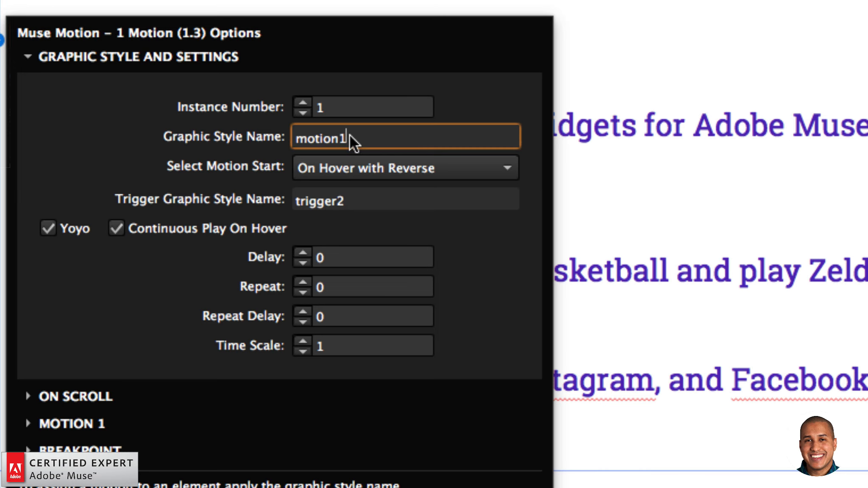
pyautogui.press('BackSpace')
pyautogui.write('2')
pyautogui.press('Return')
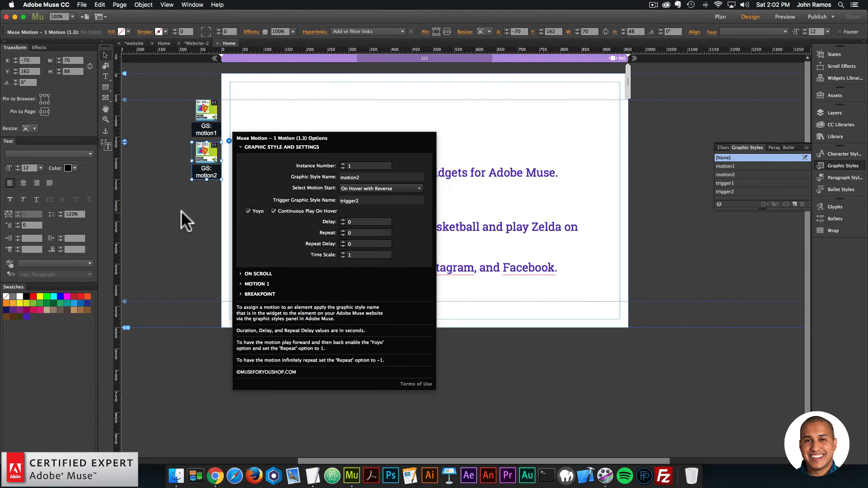
pyautogui.click(188, 220)
# Preview the page in the browser to check the text layout and hover images, and return to Adobe Muse.
pyautogui.click(83, 5)
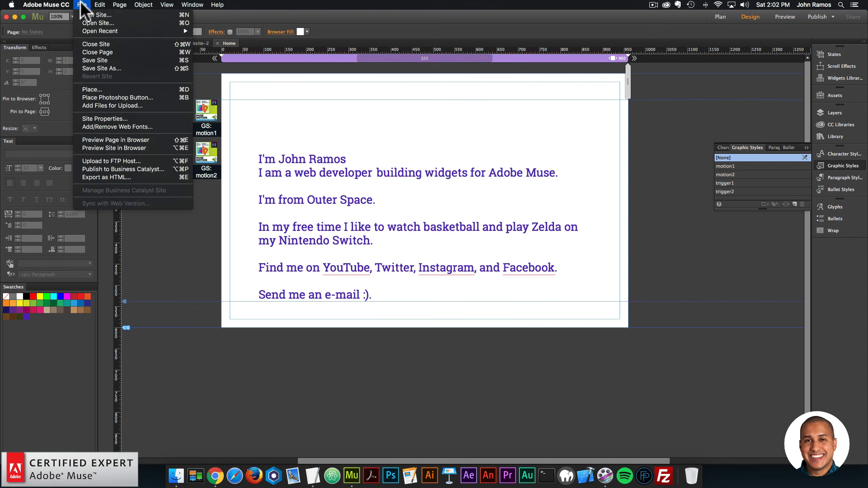
pyautogui.click(101, 141)
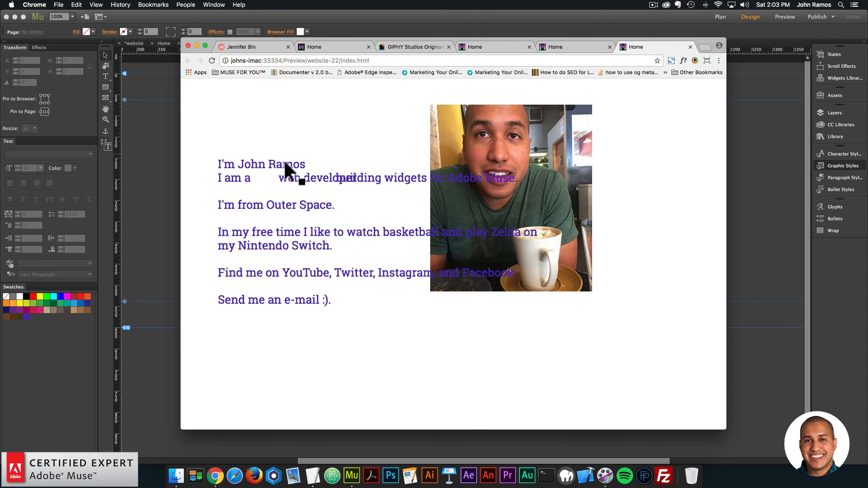
pyautogui.click(158, 169)
# Turn off responsive resizing for the "web developer" text frame and its hidden image rectangle.
pyautogui.click(352, 176)
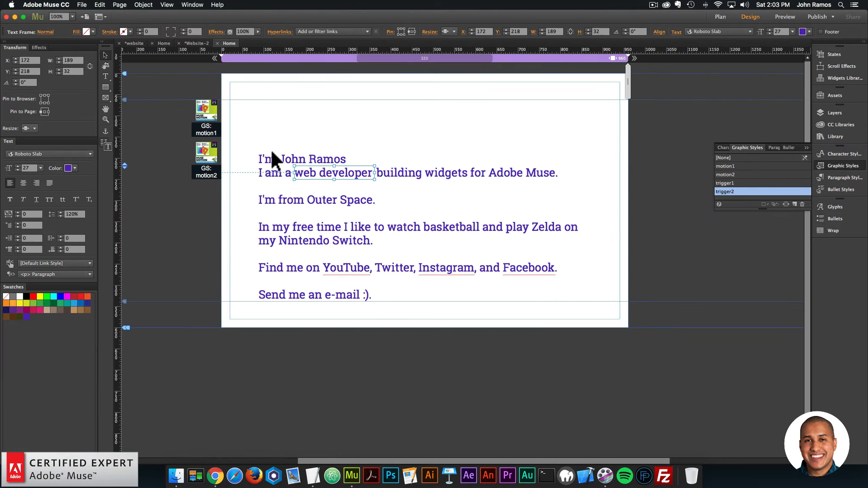
pyautogui.click(585, 167)
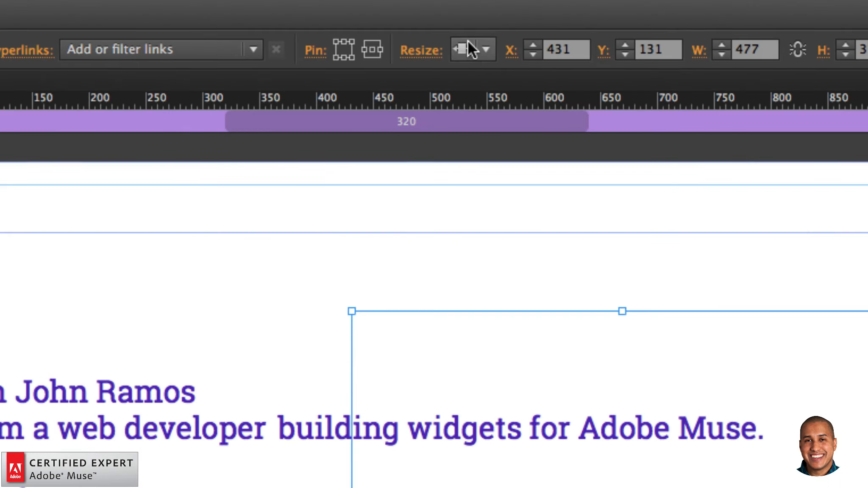
pyautogui.click(454, 33)
pyautogui.click(453, 42)
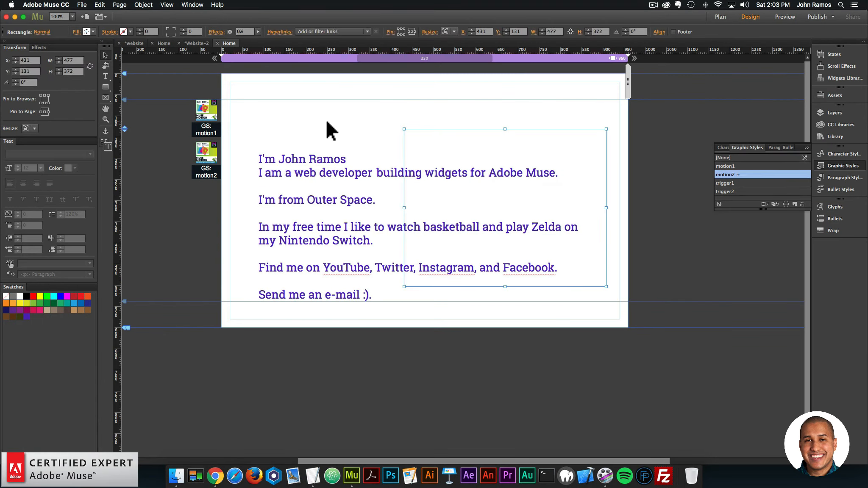
pyautogui.click(330, 126)
# Preview the page in the browser again, checking the "web developer" hover image and the layout at wider and narrower window widths.
pyautogui.click(65, 5)
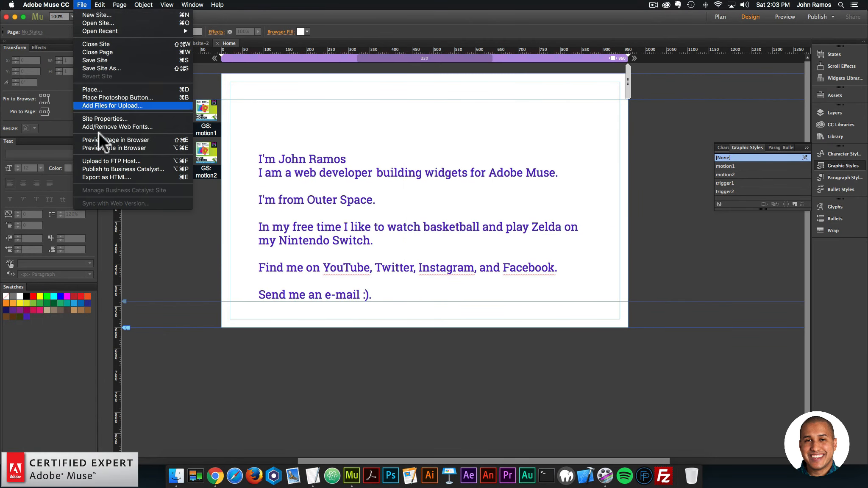
pyautogui.click(101, 140)
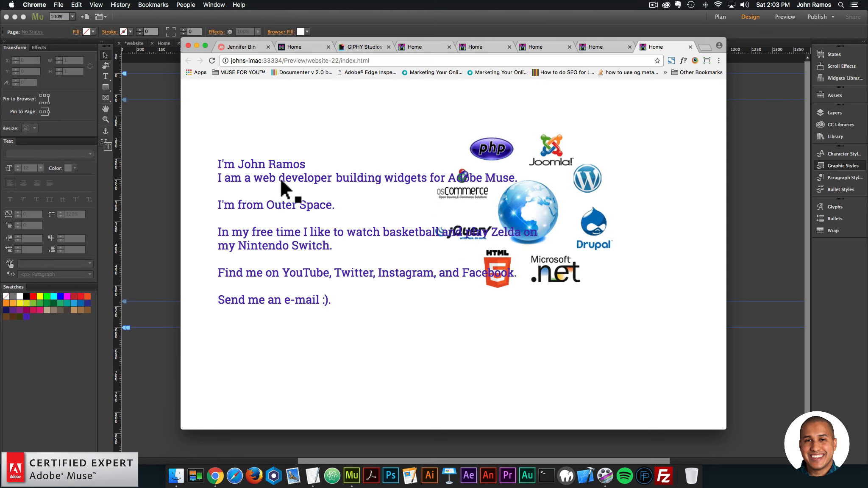
pyautogui.moveTo(726, 285); pyautogui.dragTo(812, 288)
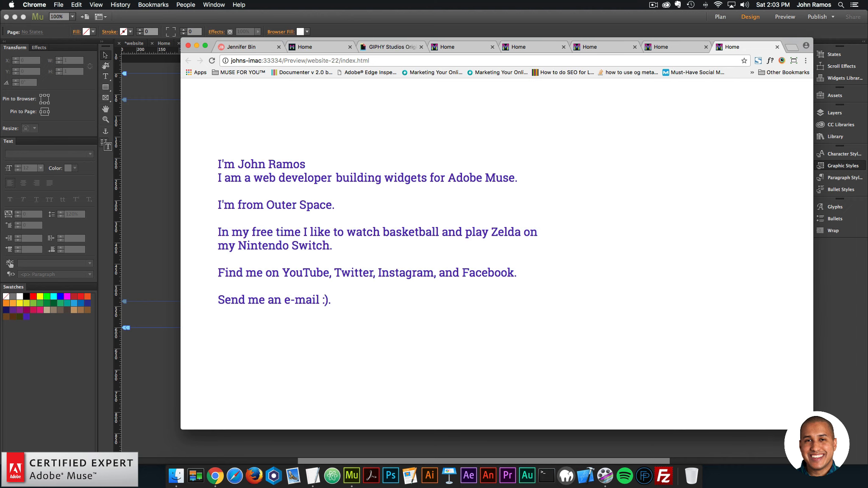
pyautogui.moveTo(813, 429); pyautogui.dragTo(715, 434)
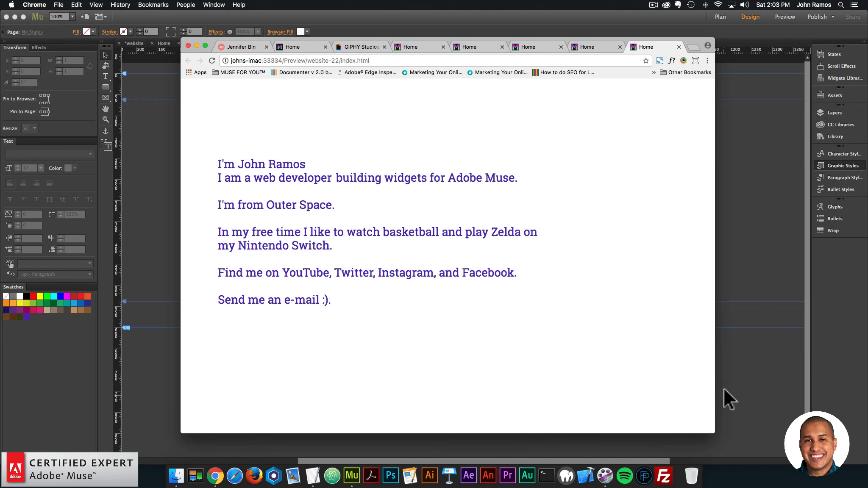
# Lock the page width, preview the page in the browser, check the layout in a wider window, and return to Adobe Muse.
pyautogui.click(725, 382)
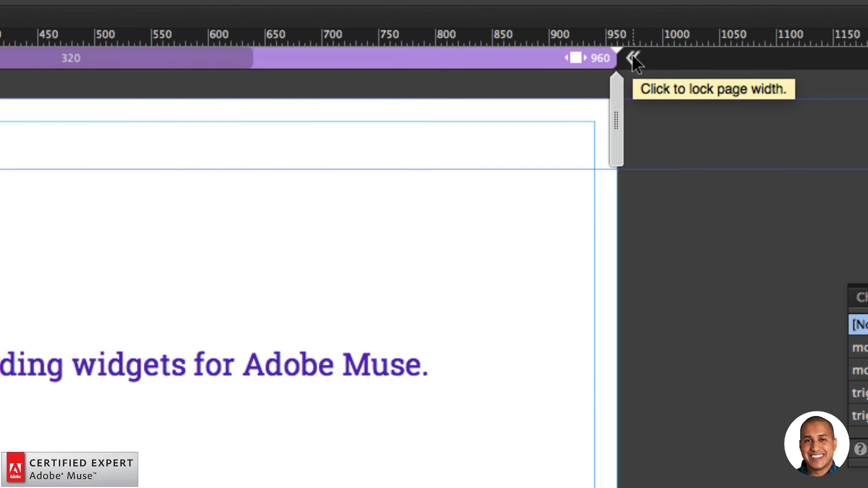
pyautogui.click(634, 58)
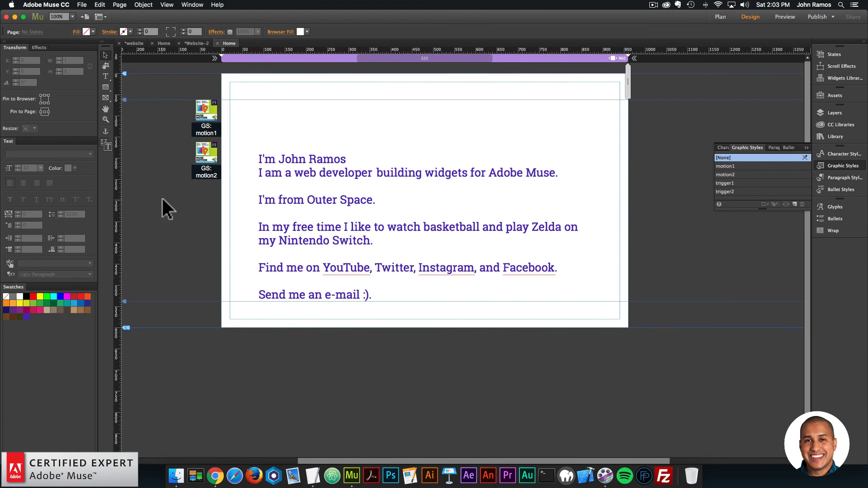
pyautogui.click(46, 4)
pyautogui.click(106, 140)
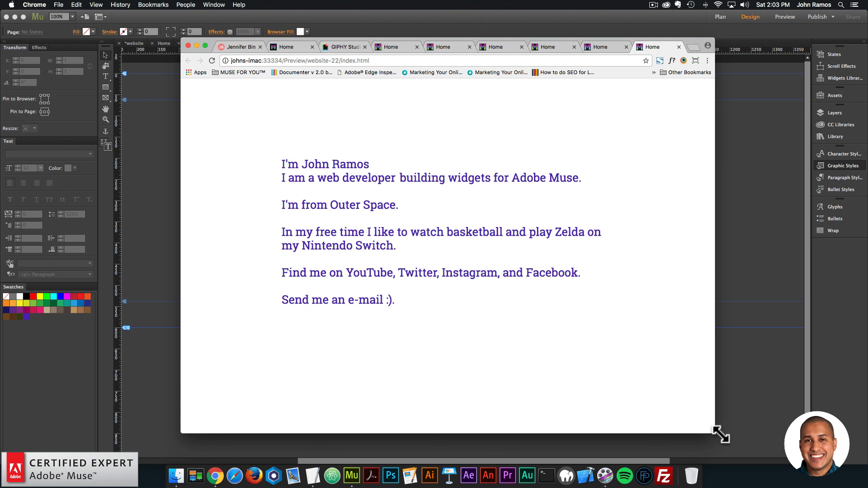
pyautogui.moveTo(720, 435); pyautogui.dragTo(781, 461)
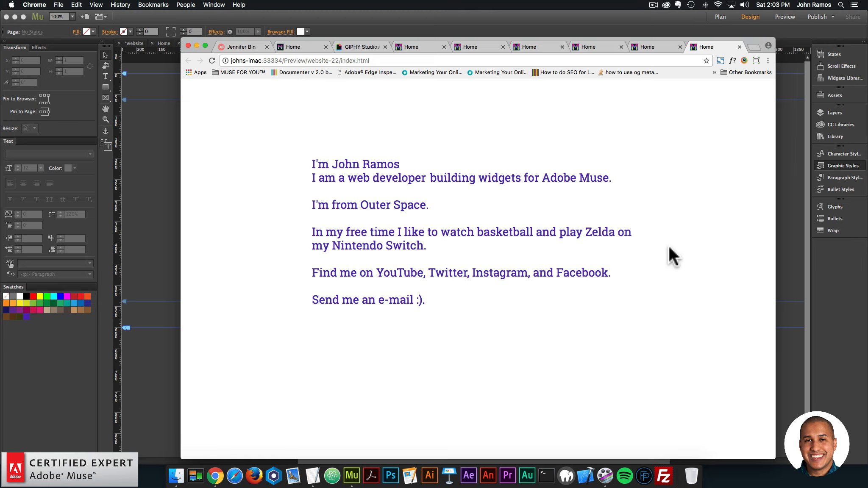
pyautogui.click(796, 228)
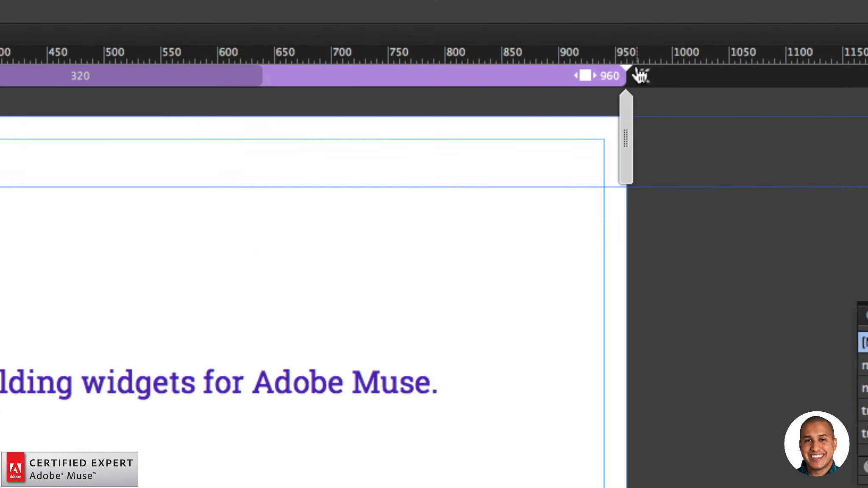
# Unlock the page width, preview the page again, check the layout in a wider browser window, and return to Adobe Muse.
pyautogui.click(635, 58)
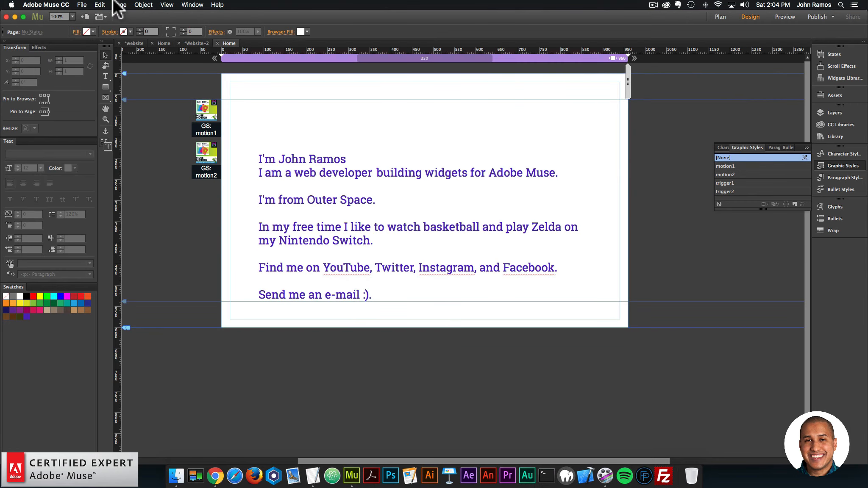
pyautogui.click(82, 5)
pyautogui.click(98, 141)
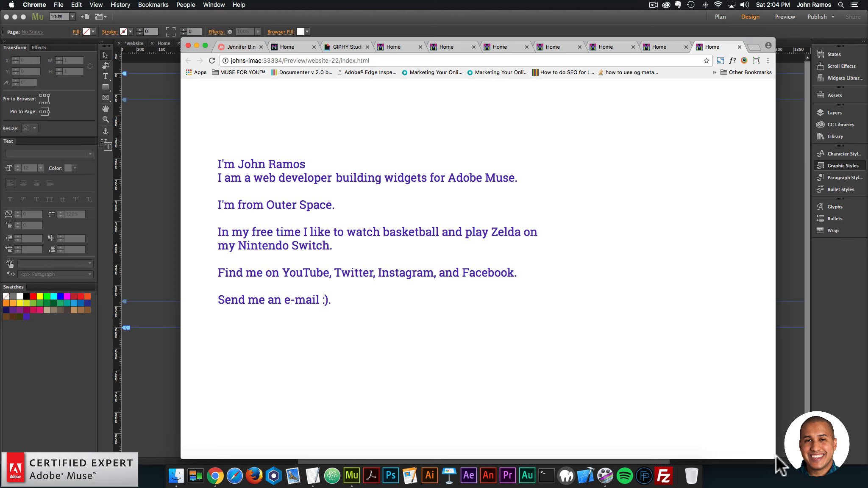
pyautogui.moveTo(780, 464); pyautogui.dragTo(866, 464)
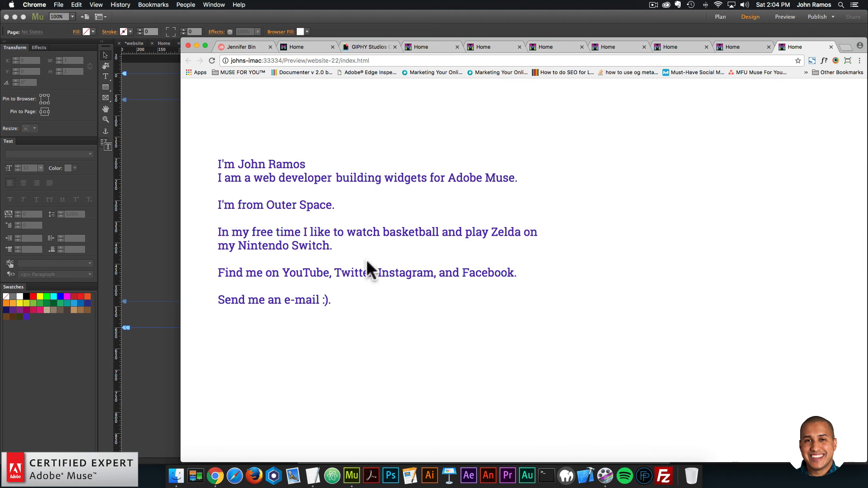
pyautogui.click(91, 166)
# Turn off responsive resizing for the name and "web developer" text frames together.
pyautogui.click(313, 161)
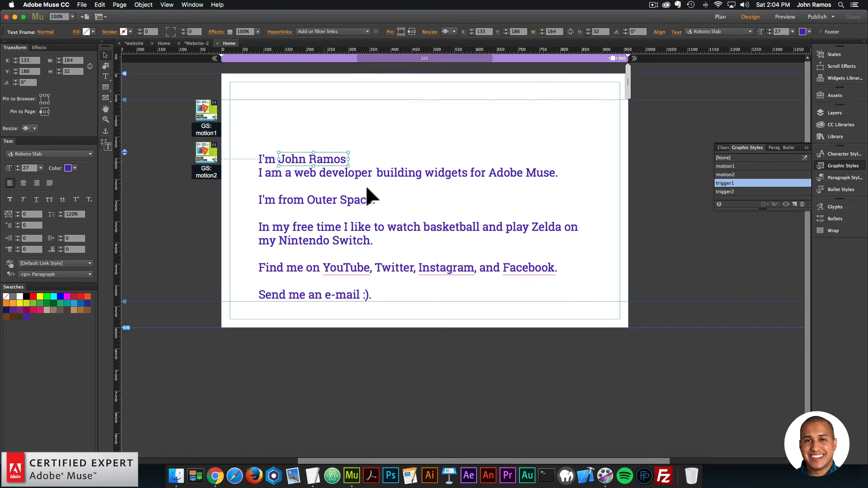
pyautogui.keyDown('shift'); pyautogui.click(347, 171); pyautogui.keyUp('shift')
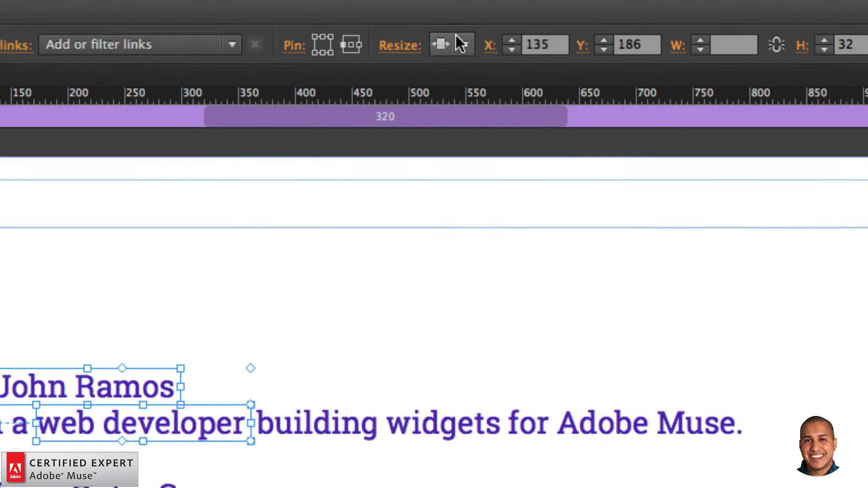
pyautogui.click(460, 43)
pyautogui.click(460, 71)
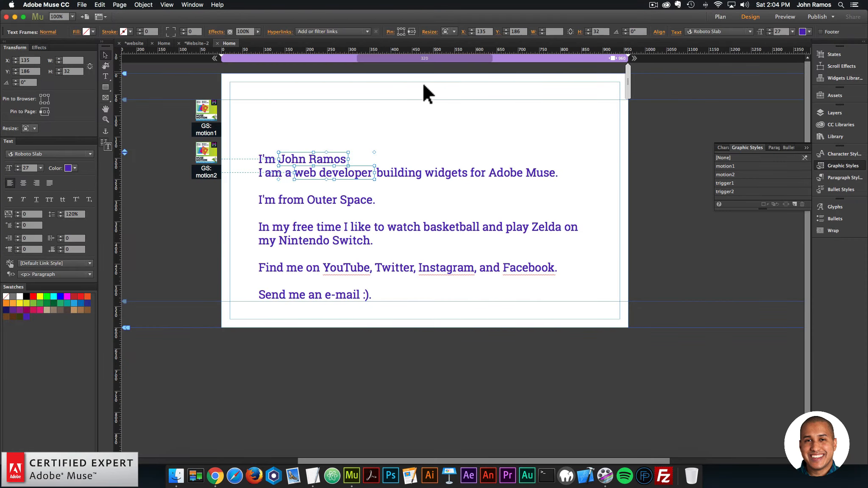
pyautogui.click(305, 205)
pyautogui.click(327, 175)
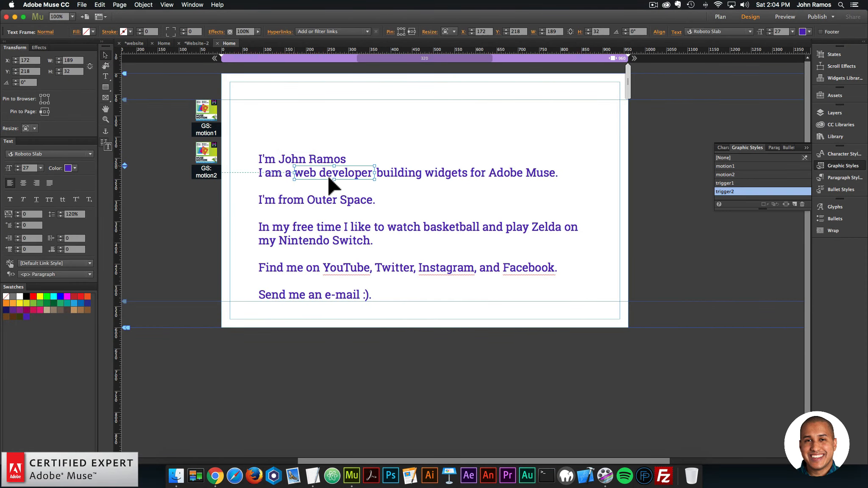
# Copy the words "Outer Space." from the introduction text and paste them as a separate text frame.
pyautogui.click(327, 195)
pyautogui.press('super+equal')
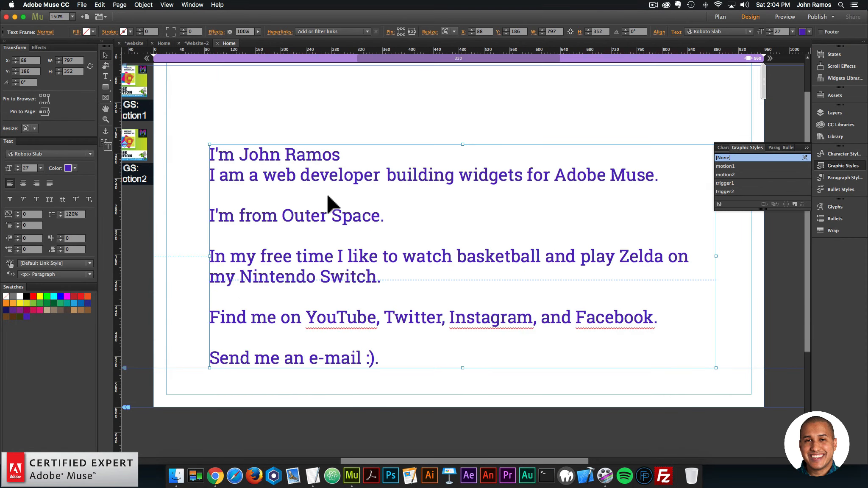
pyautogui.press('super+equal')
pyautogui.press('t')
pyautogui.moveTo(222, 196); pyautogui.dragTo(349, 194)
pyautogui.click(349, 196)
pyautogui.click(239, 196)
pyautogui.moveTo(223, 194); pyautogui.dragTo(360, 192)
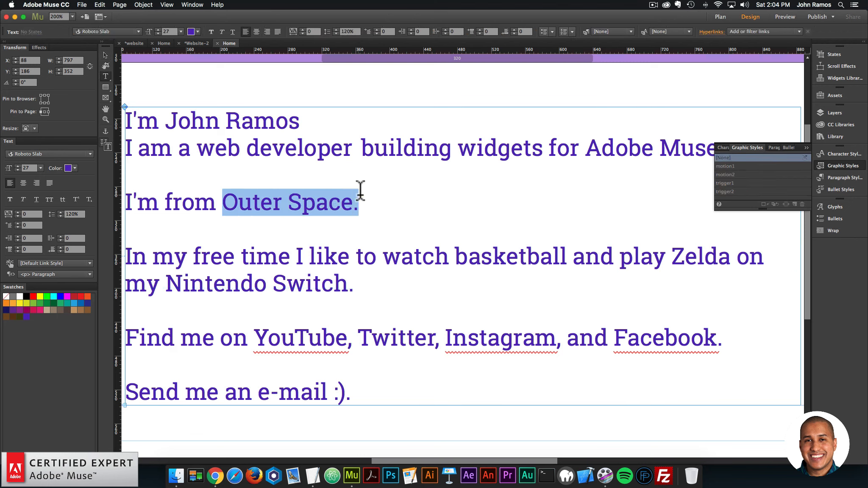
pyautogui.press('super+c')
pyautogui.click(104, 53)
pyautogui.press('super+v')
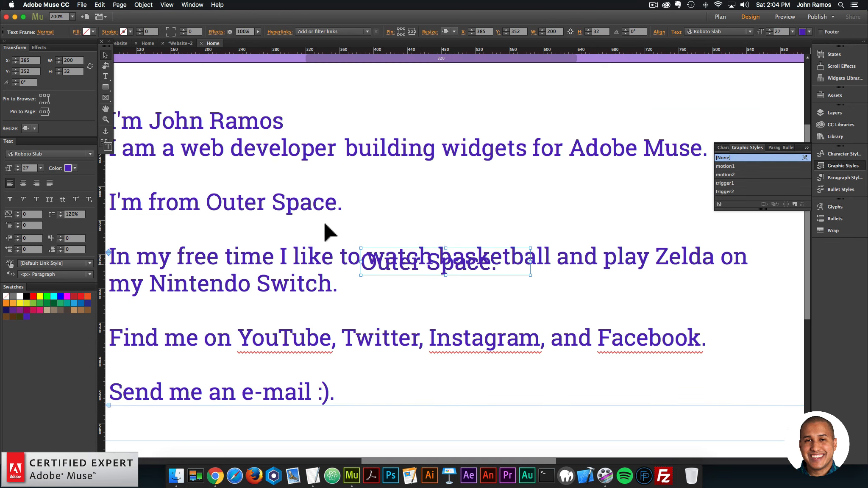
# Align the new "Outer Space." frame over the same words in the introduction and narrow it to about 167 px wide.
pyautogui.moveTo(413, 257); pyautogui.dragTo(271, 236)
pyautogui.press('super+equal')
pyautogui.press('super+equal')
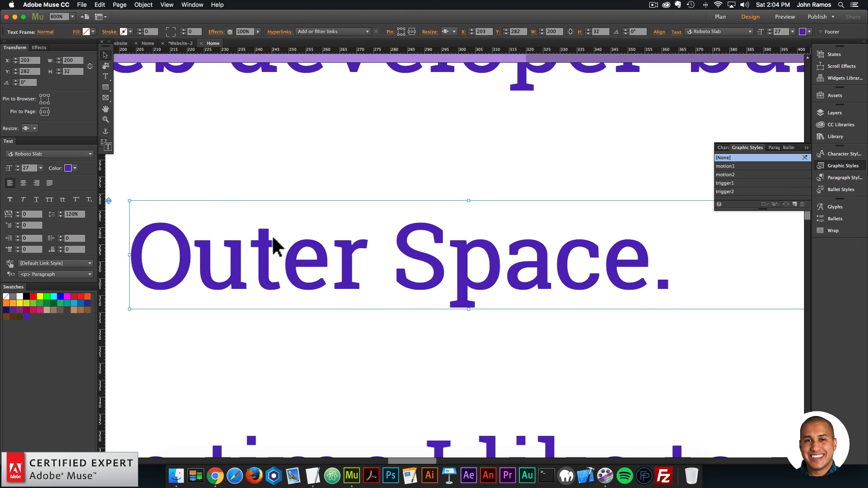
pyautogui.press('super+minus')
pyautogui.press('super+minus')
pyautogui.press('super+minus')
pyautogui.press('super+minus')
pyautogui.press('super+minus')
pyautogui.click(273, 239)
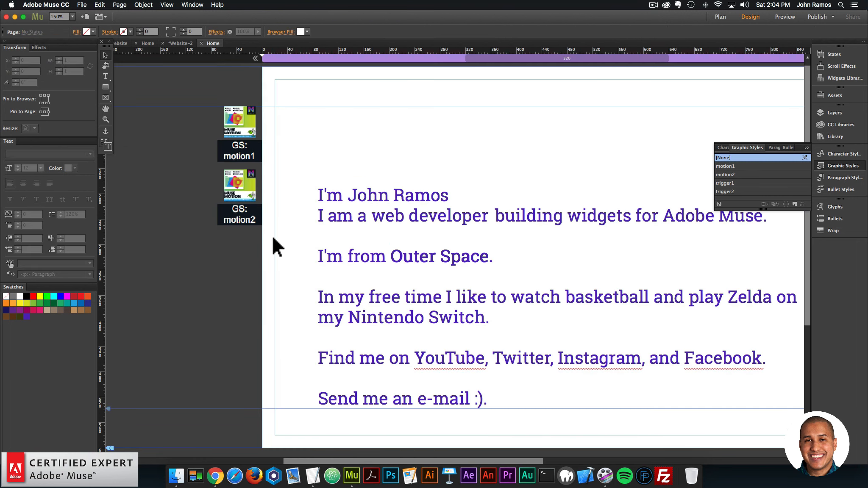
pyautogui.click(426, 255)
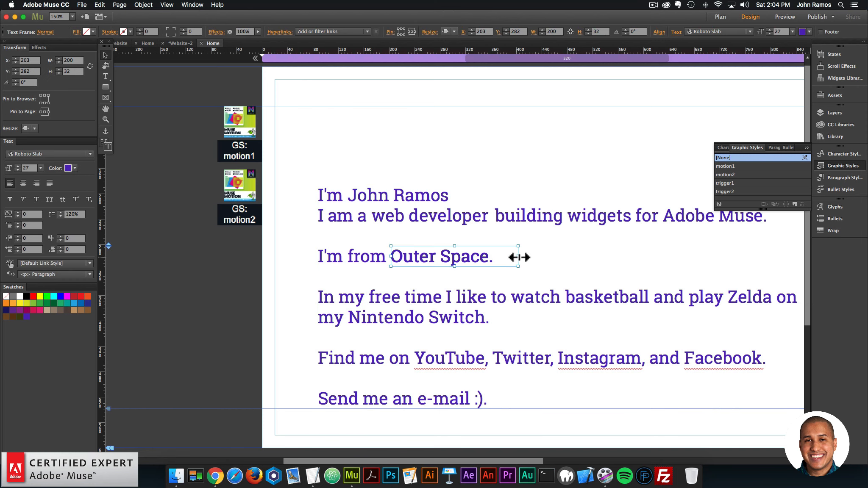
pyautogui.moveTo(517, 257); pyautogui.dragTo(497, 258)
# Lock the separate "Outer Space." frame and remove the duplicate words from the introduction text beneath it.
pyautogui.press('super+l')
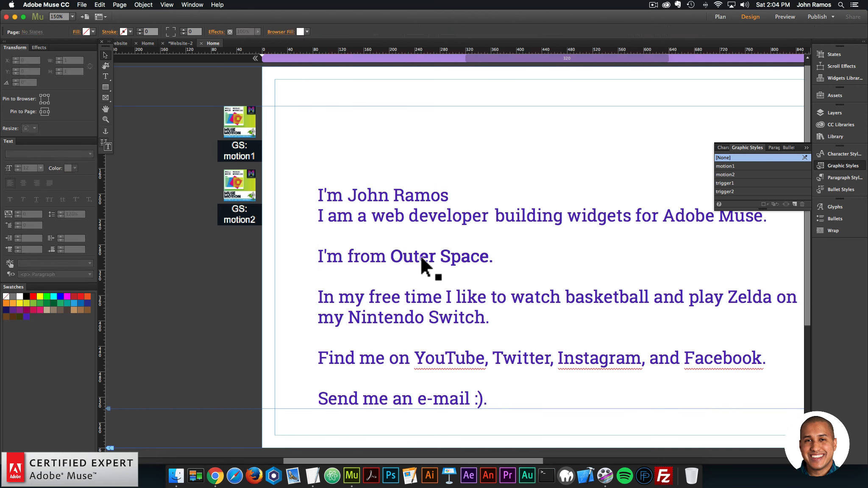
pyautogui.click(394, 249)
pyautogui.doubleClick(379, 244)
pyautogui.moveTo(392, 254); pyautogui.dragTo(478, 256)
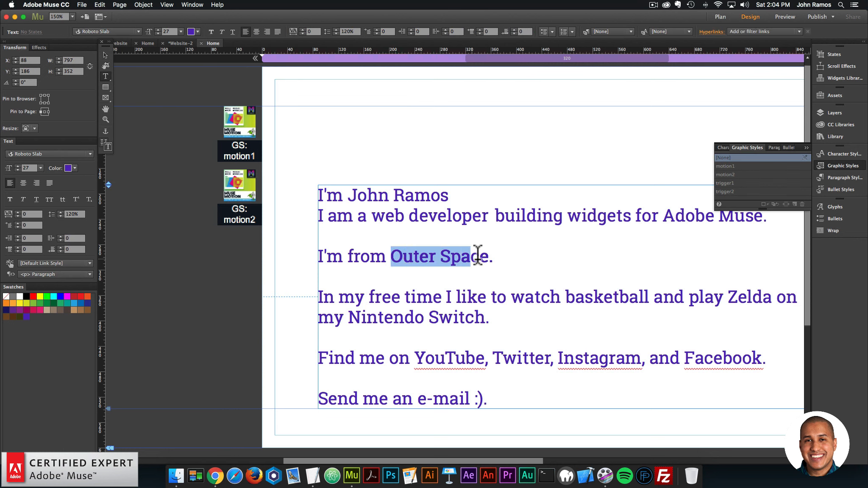
pyautogui.press('Left')
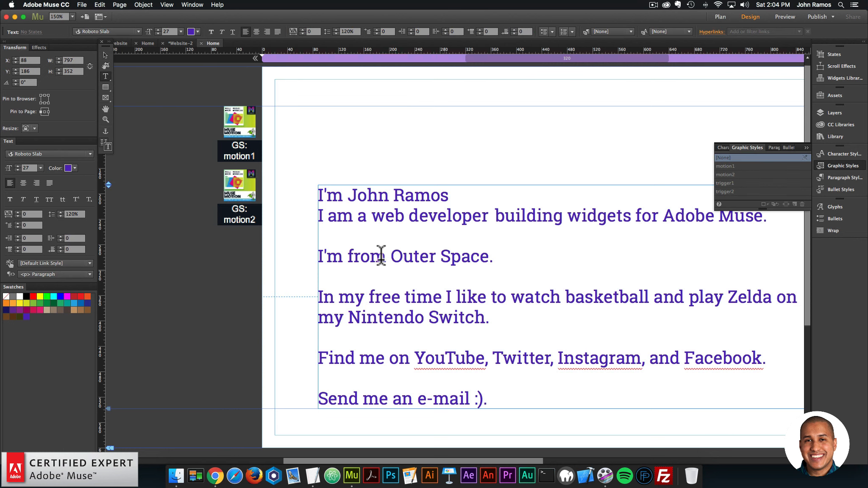
pyautogui.click(105, 55)
pyautogui.click(184, 192)
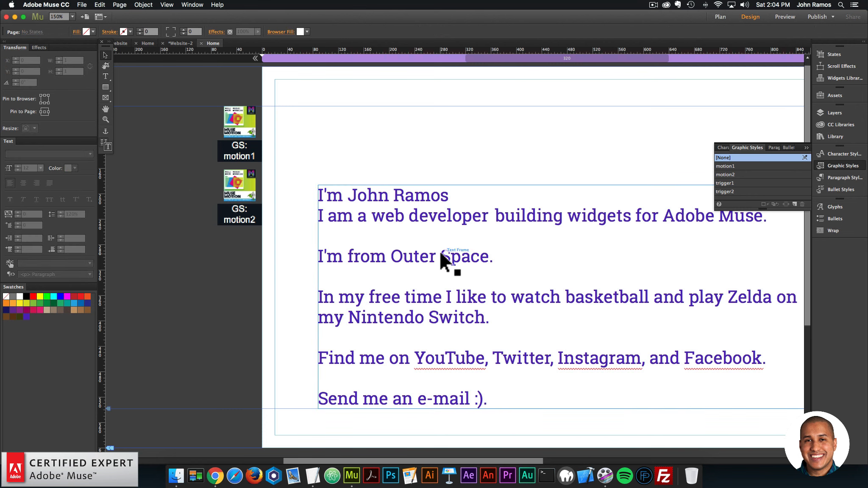
# Unlock all objects on the page and create a graphic style named trigger3 for the "Outer Space." frame.
pyautogui.click(143, 5)
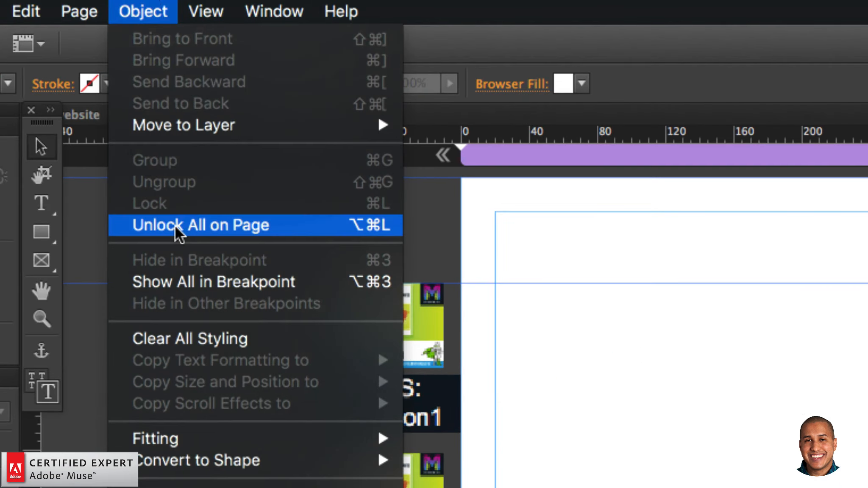
pyautogui.click(176, 225)
pyautogui.click(431, 252)
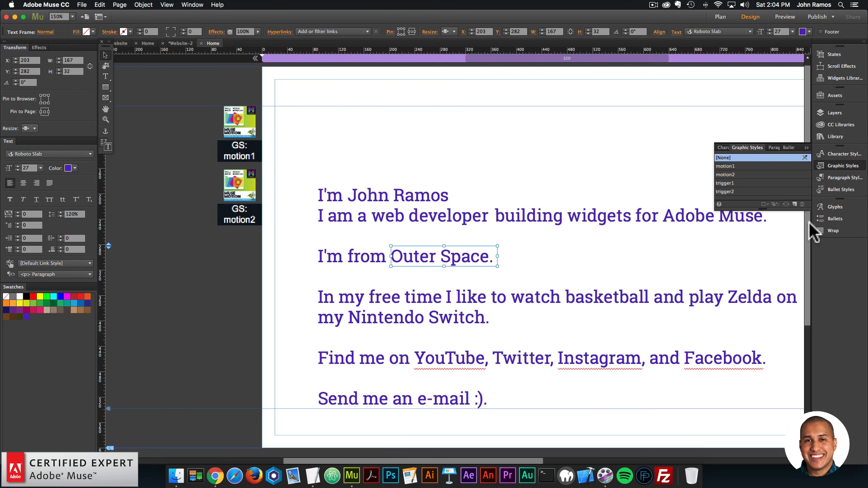
pyautogui.click(793, 203)
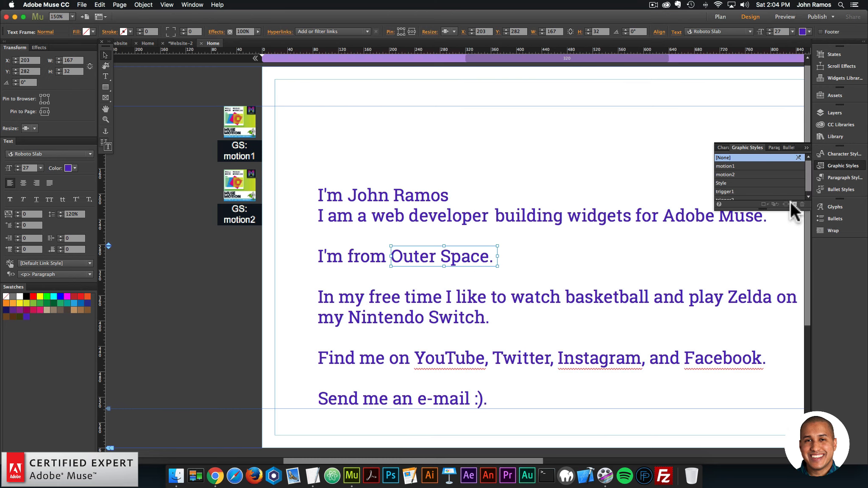
pyautogui.doubleClick(724, 183)
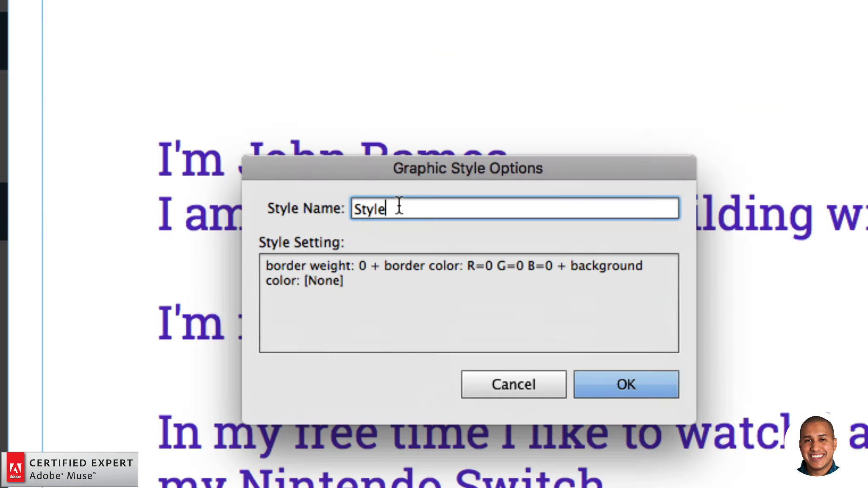
pyautogui.write('trigger3')
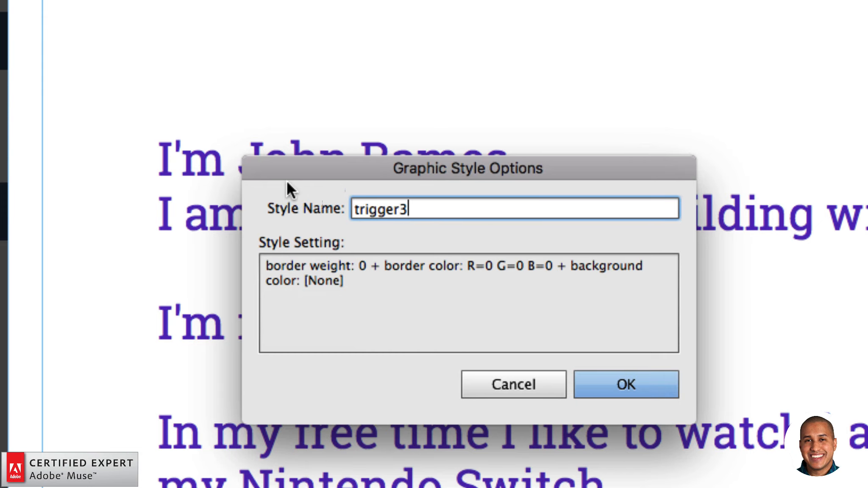
pyautogui.press('Return')
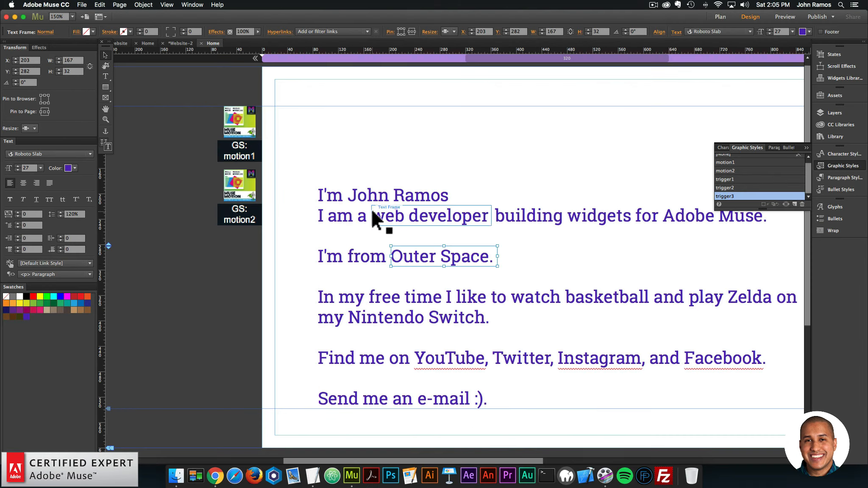
# Draw a rectangle about 432 × 488 px over the page's right half, overlapping the ends of the text lines.
pyautogui.click(242, 277)
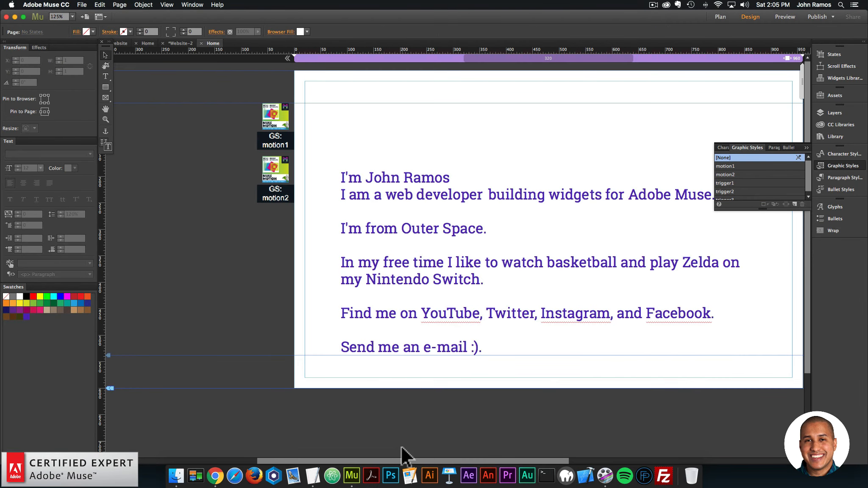
pyautogui.hscroll(5, 418, 464)
pyautogui.click(105, 88)
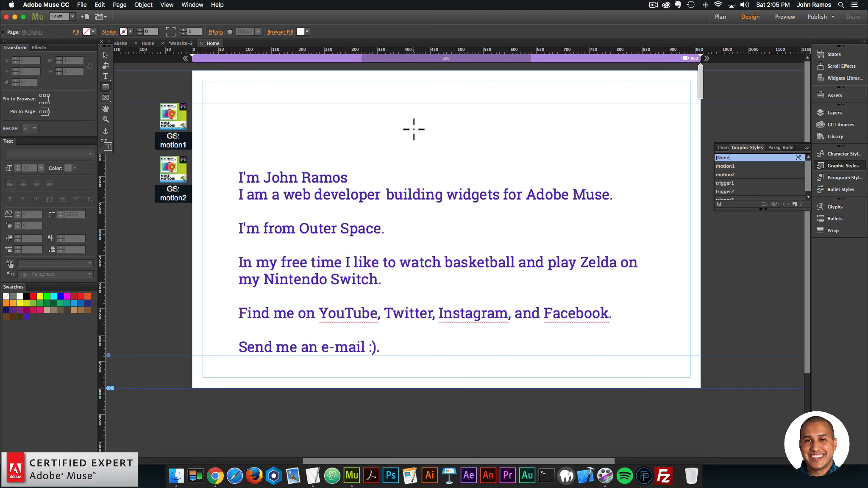
pyautogui.moveTo(441, 107)
pyautogui.mouseDown()
pyautogui.moveTo(473, 135)
pyautogui.moveTo(603, 334)
pyautogui.moveTo(670, 365)
pyautogui.mouseUp()
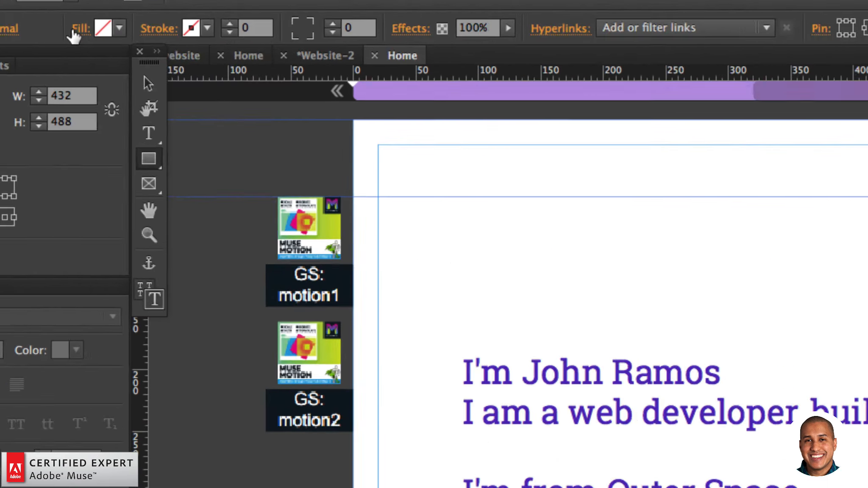
# Fill the rectangle with outerspace-gif.gif using Scale to Fill, and widen it toward the text to about 466 px.
pyautogui.click(87, 32)
pyautogui.click(198, 227)
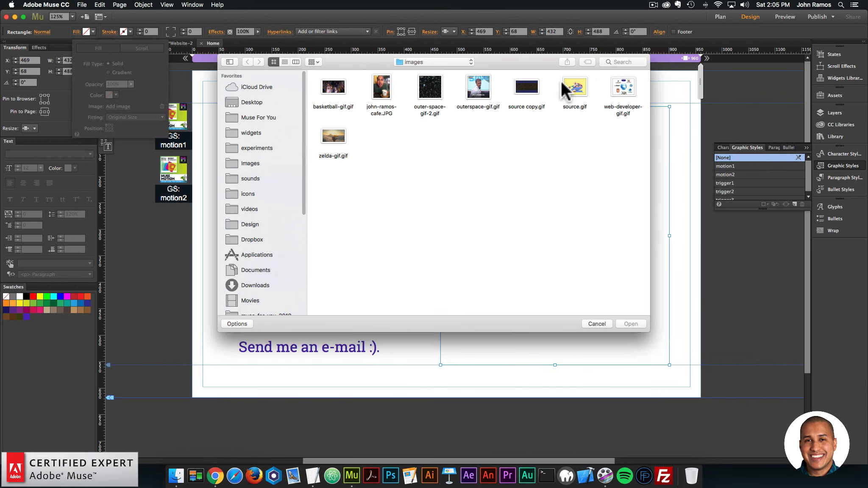
pyautogui.click(478, 87)
pyautogui.doubleClick(478, 87)
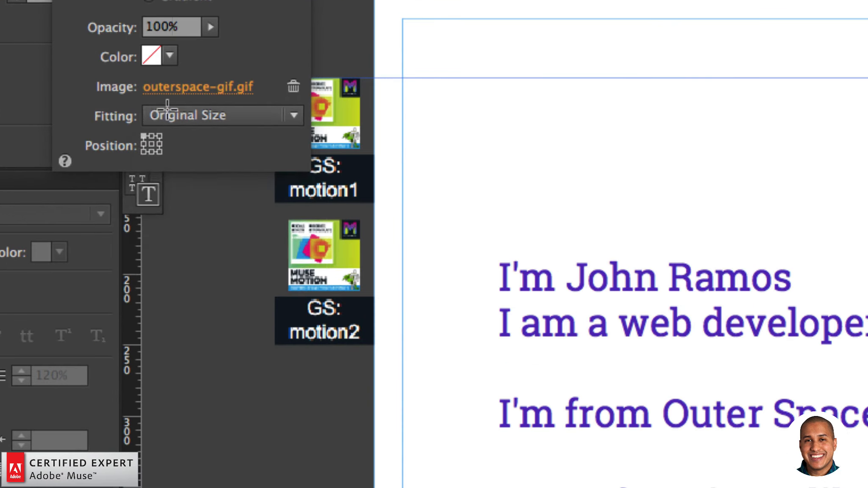
pyautogui.click(116, 117)
pyautogui.click(115, 124)
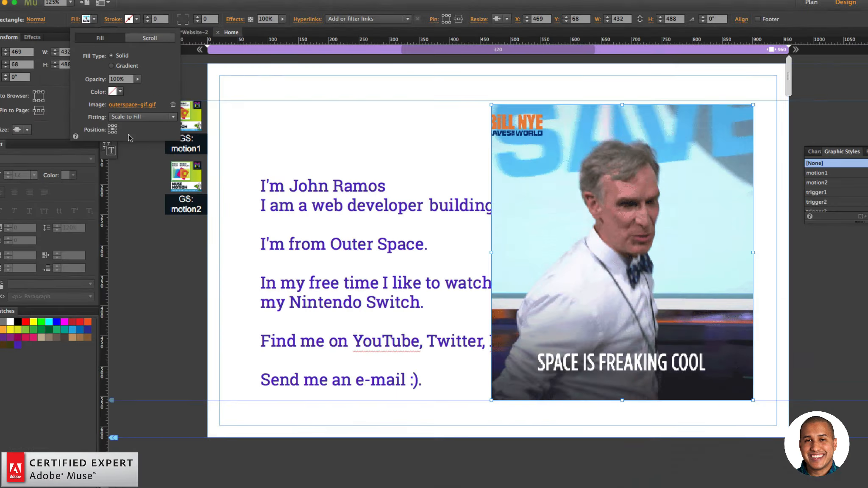
pyautogui.click(192, 243)
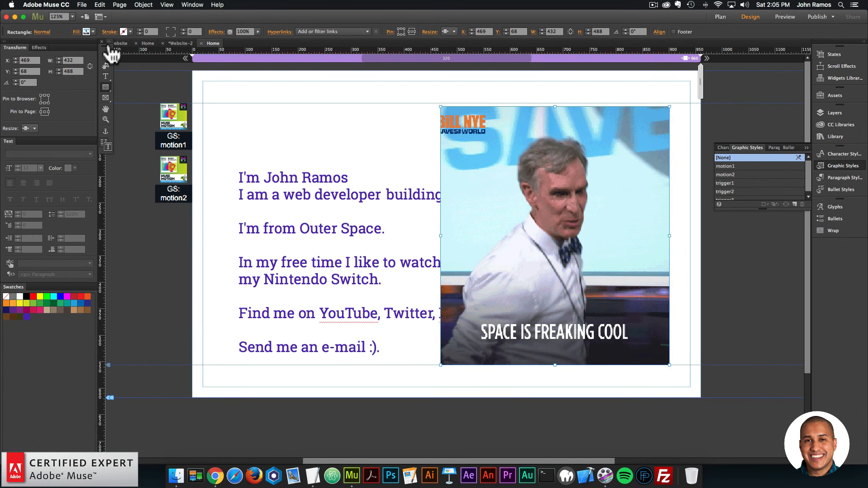
pyautogui.click(106, 55)
pyautogui.moveTo(442, 237); pyautogui.dragTo(423, 239)
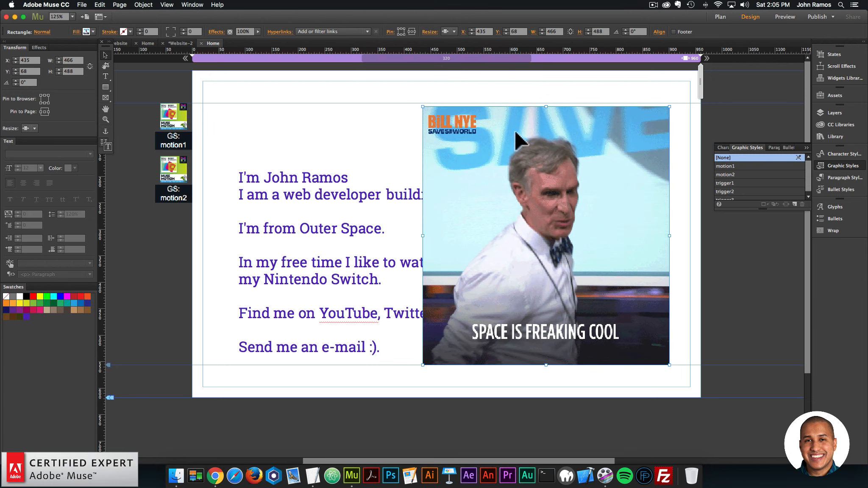
# Create a graphic style from the image rectangle and name it motion3.
pyautogui.click(795, 203)
pyautogui.doubleClick(760, 183)
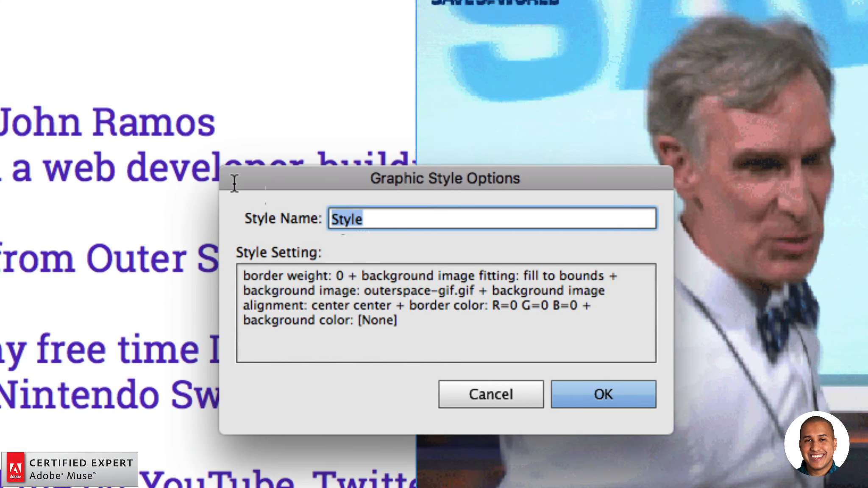
pyautogui.write('motion3')
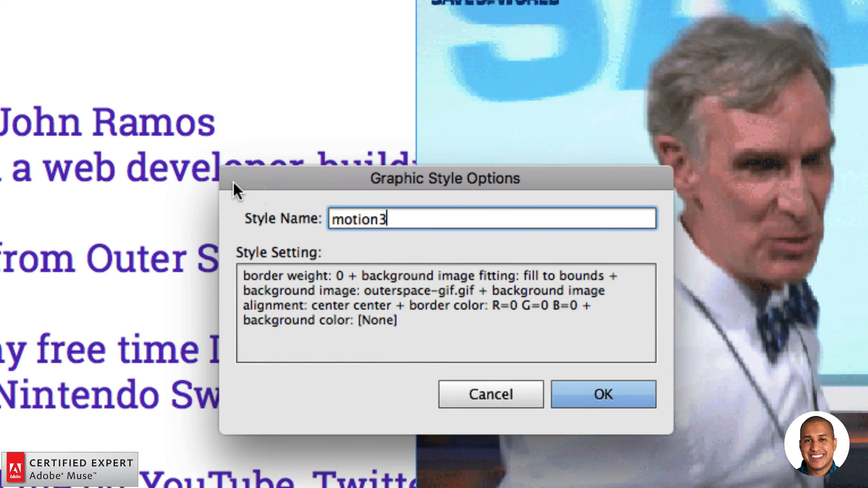
pyautogui.press('Return')
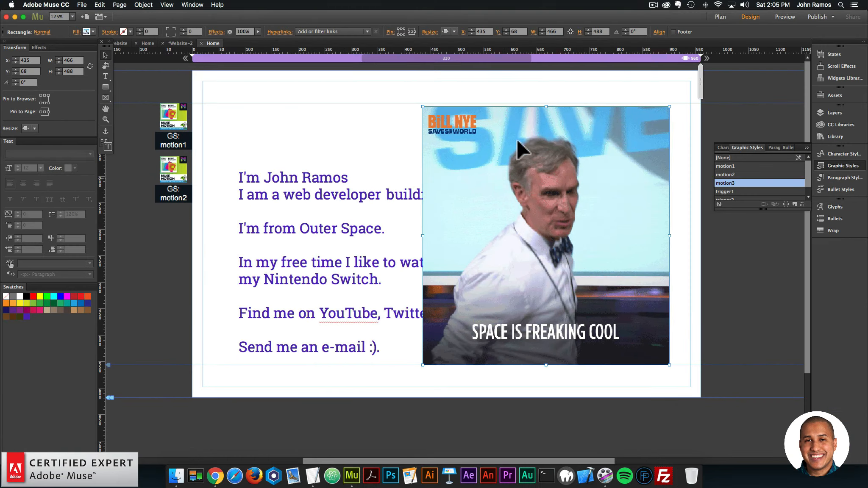
# Send the image rectangle behind the text and lock its size against responsive resizing.
pyautogui.rightClick(518, 140)
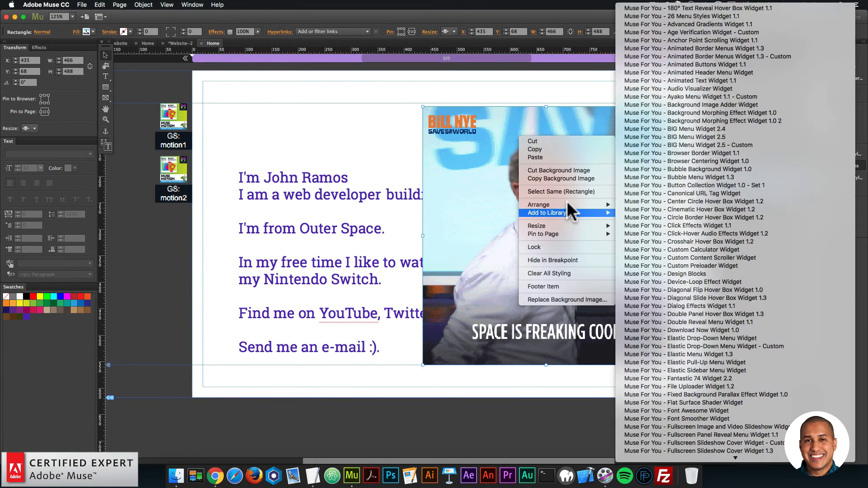
pyautogui.click(622, 212)
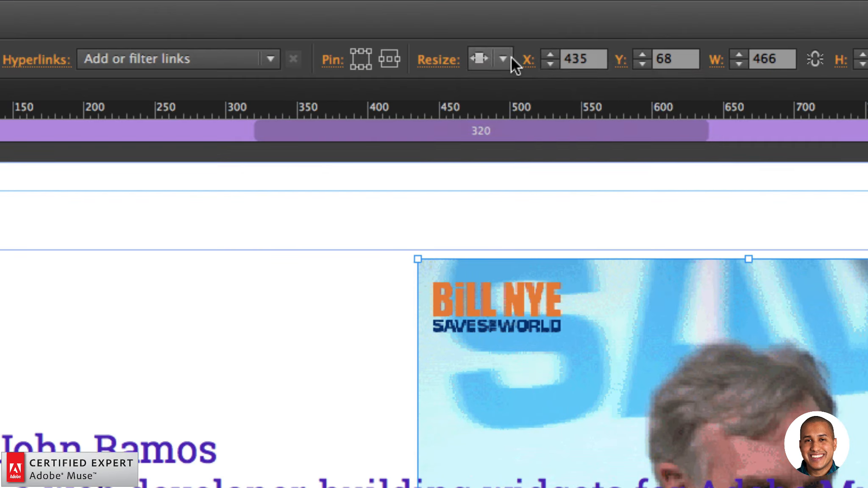
pyautogui.click(454, 31)
pyautogui.click(511, 85)
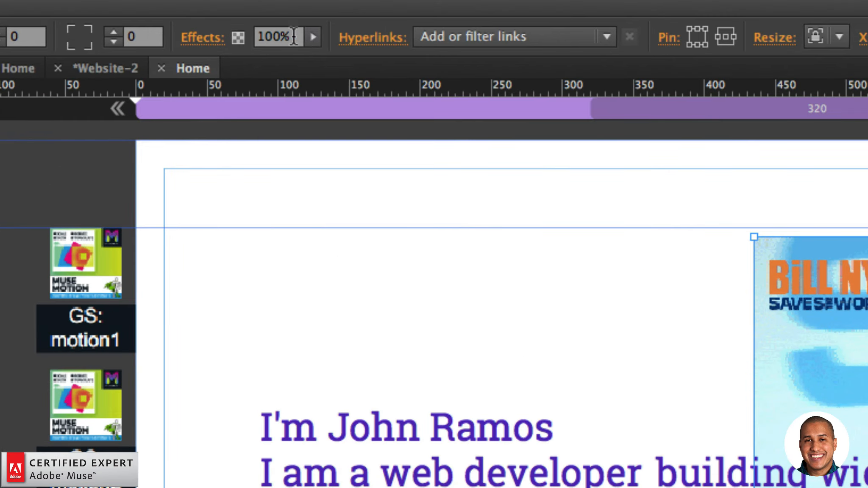
# Set the image rectangle's opacity to 0% and deselect it.
pyautogui.click(258, 31)
pyautogui.moveTo(315, 57); pyautogui.dragTo(184, 59)
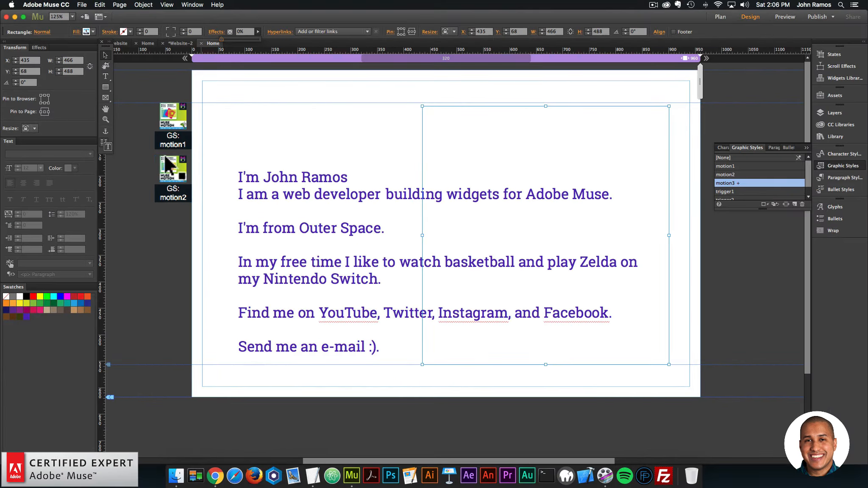
pyautogui.click(165, 193)
pyautogui.click(149, 203)
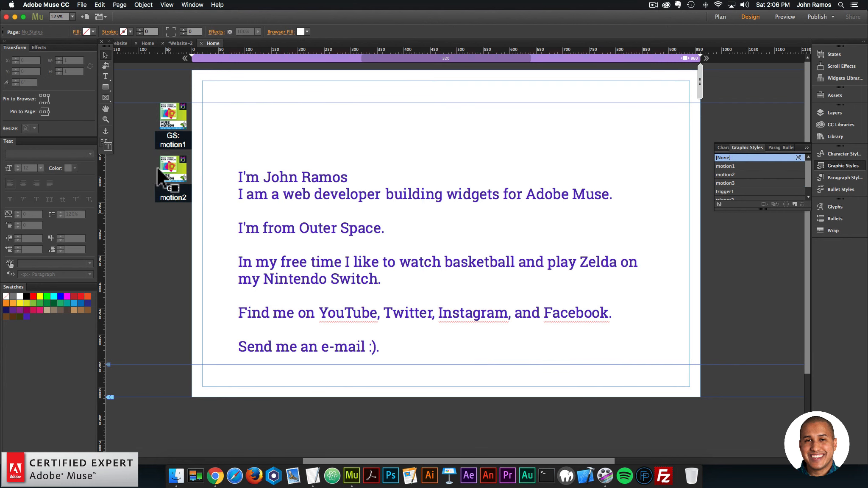
# Preview the page in the browser to check the placement of the "Outer Space" text, and return to Adobe Muse.
pyautogui.click(83, 5)
pyautogui.click(108, 137)
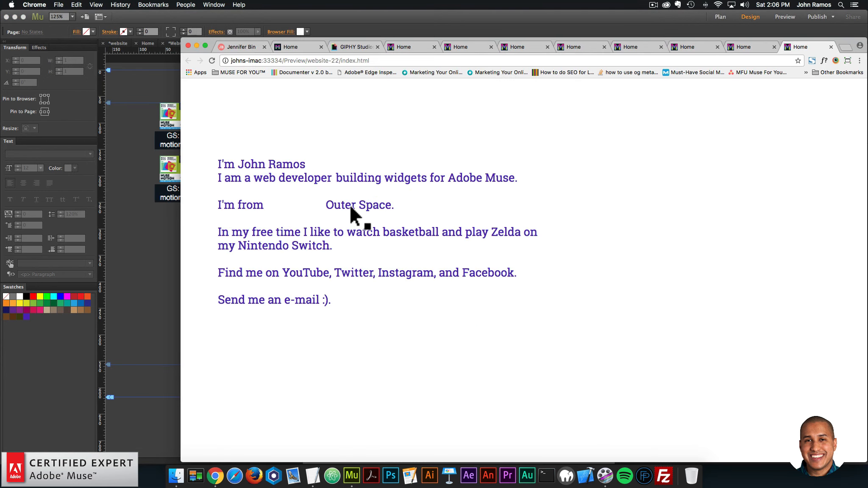
pyautogui.click(167, 221)
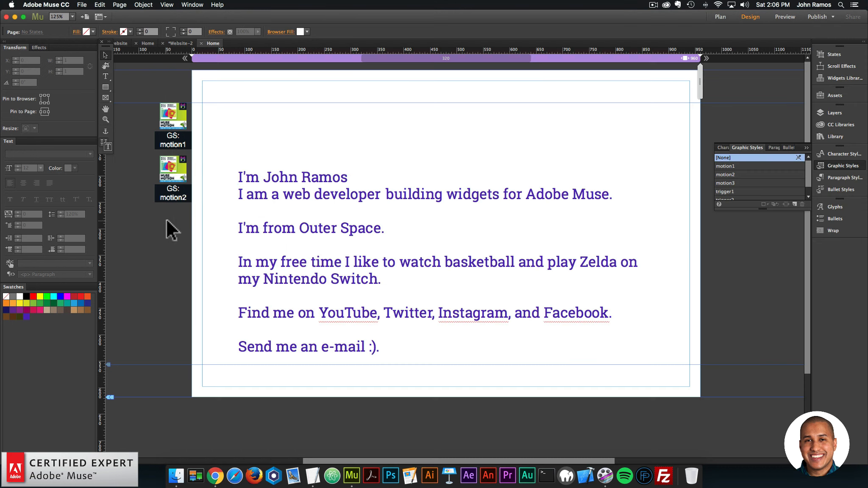
# Duplicate the motion2 widget directly below the original and set the copy's graphic style to motion3 and trigger graphic style to trigger3.
pyautogui.click(183, 191)
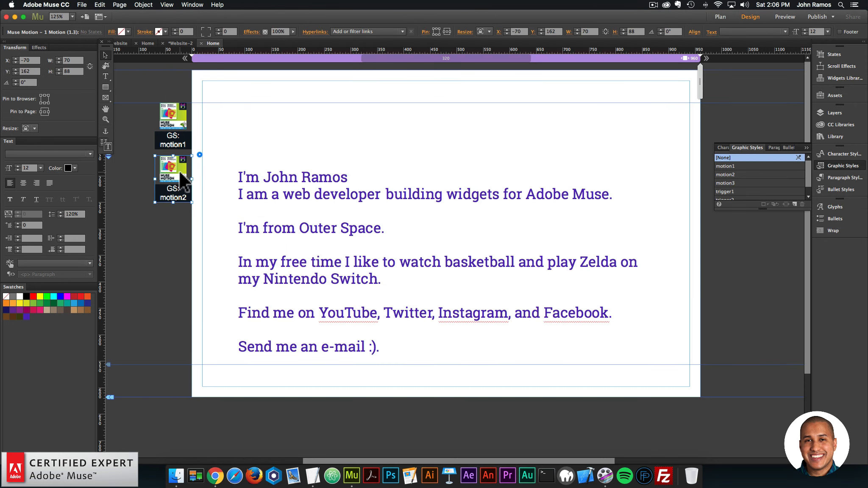
pyautogui.moveTo(180, 173); pyautogui.dragTo(169, 218)
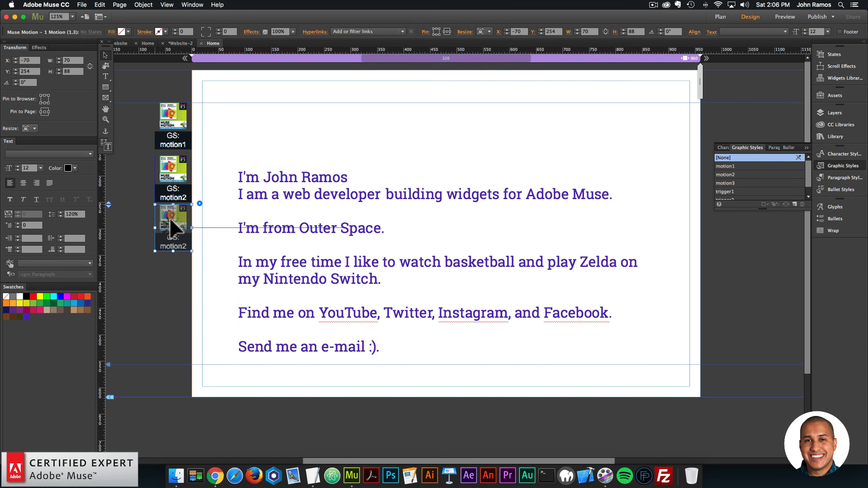
pyautogui.click(199, 208)
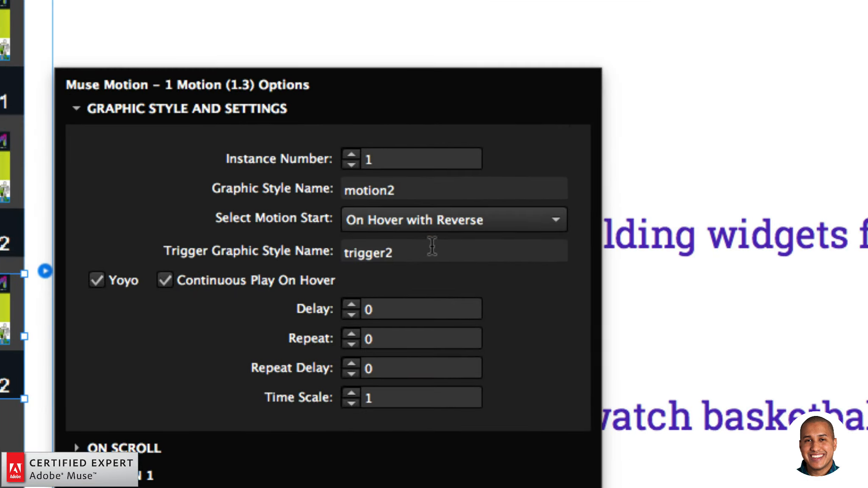
pyautogui.click(348, 202)
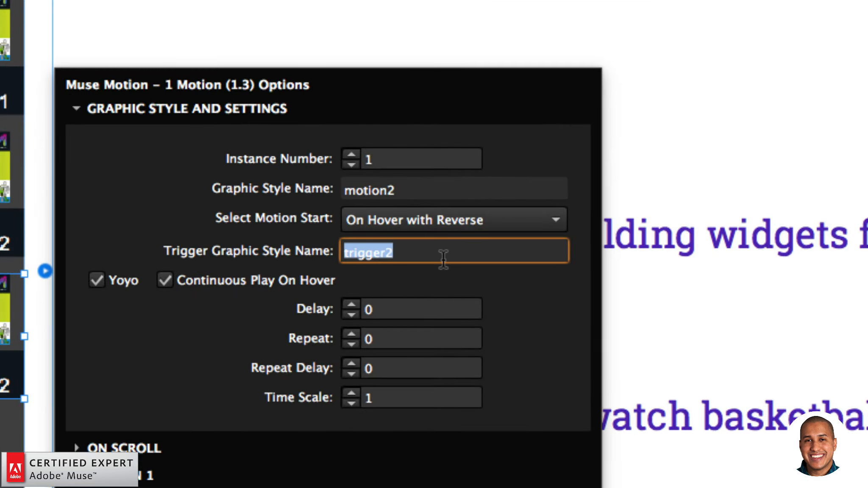
pyautogui.click(441, 253)
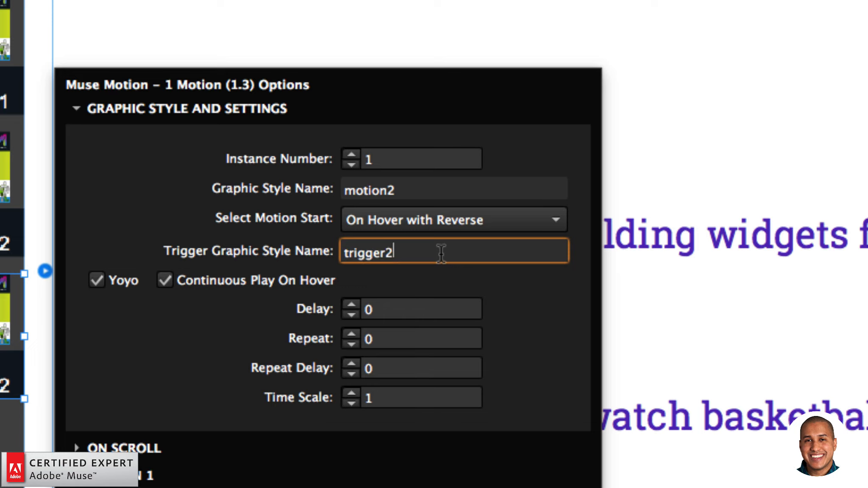
pyautogui.click(410, 189)
pyautogui.press('BackSpace')
pyautogui.write('3')
pyautogui.press('Return')
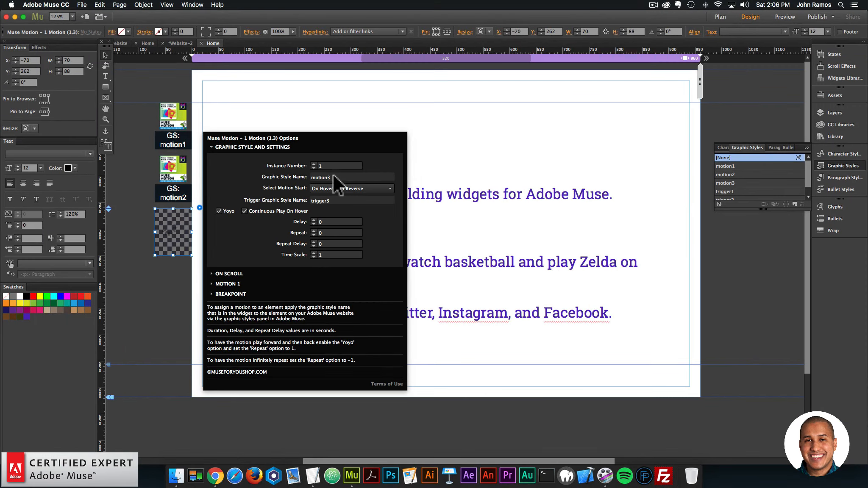
pyautogui.click(131, 327)
# Pin the "Outer Space" text frame to the left of the page.
pyautogui.click(354, 227)
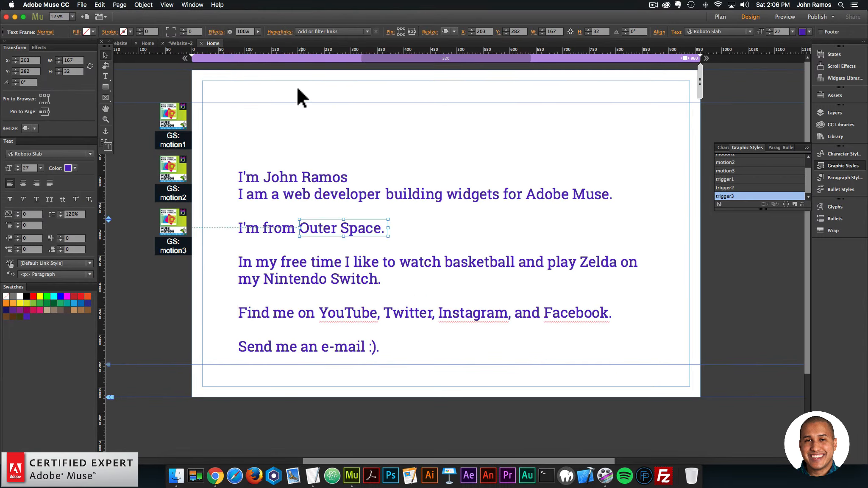
pyautogui.click(297, 93)
# Preview the page in the browser and test the hover effects on "Outer Space" and "web developer".
pyautogui.click(82, 5)
pyautogui.click(93, 140)
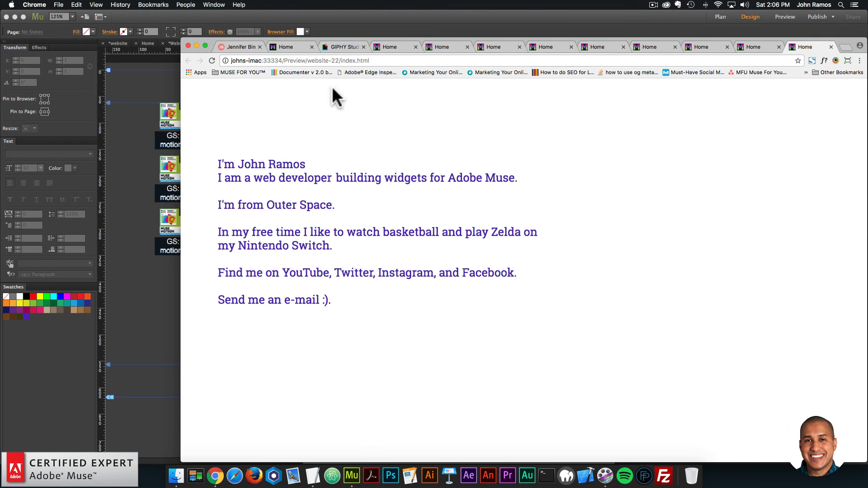
pyautogui.moveTo(281, 205)
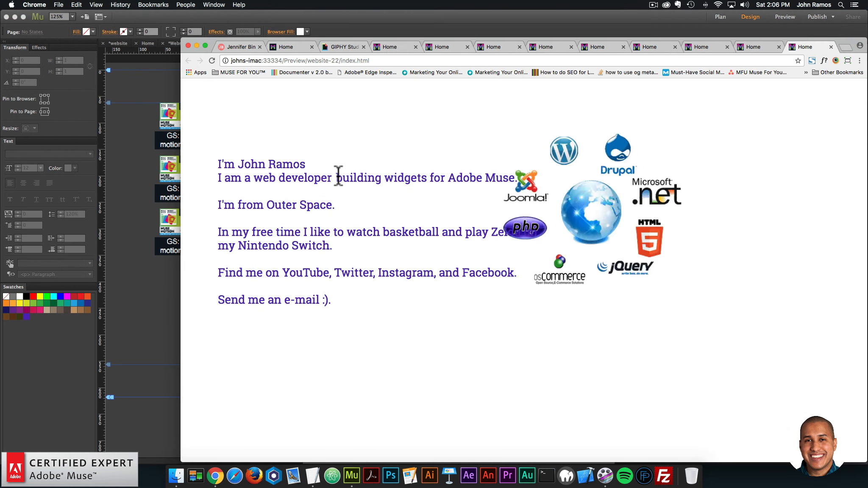
pyautogui.moveTo(296, 178)
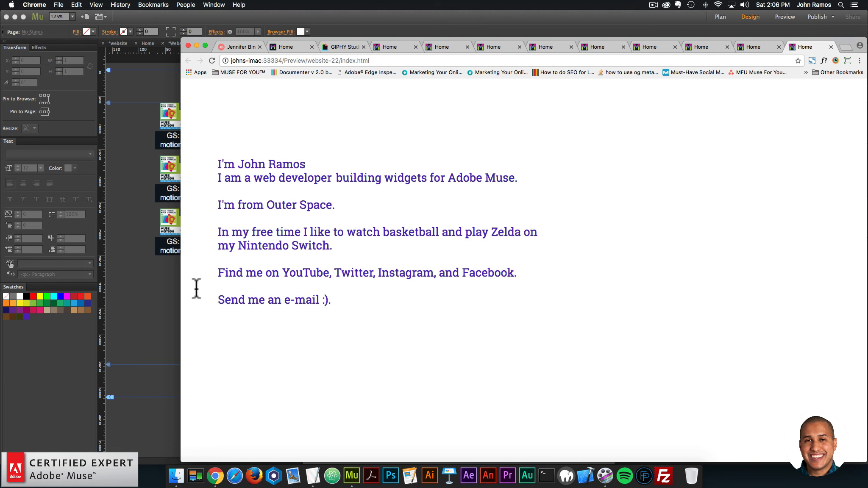
pyautogui.click(157, 310)
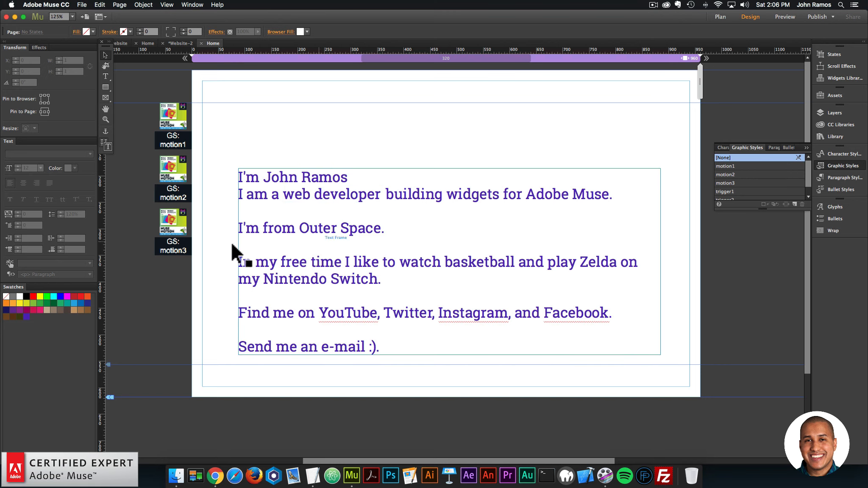
# Copy the word "basketball" from the main text and paste it onto the page as a separate text frame.
pyautogui.click(182, 229)
pyautogui.click(354, 270)
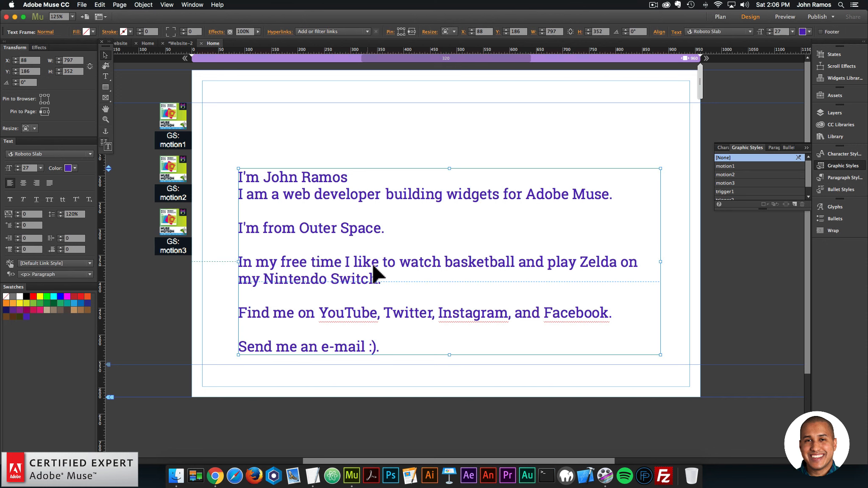
pyautogui.doubleClick(490, 261)
pyautogui.press('super+equal')
pyautogui.press('super+equal')
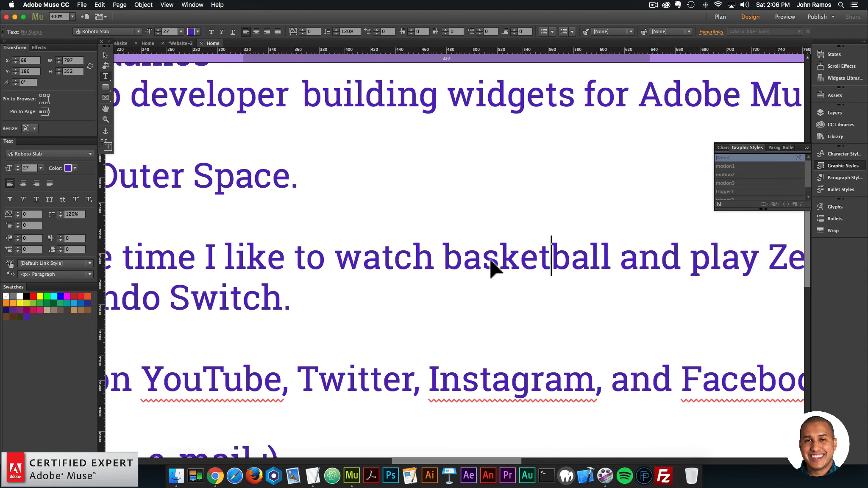
pyautogui.doubleClick(490, 256)
pyautogui.press('super+c')
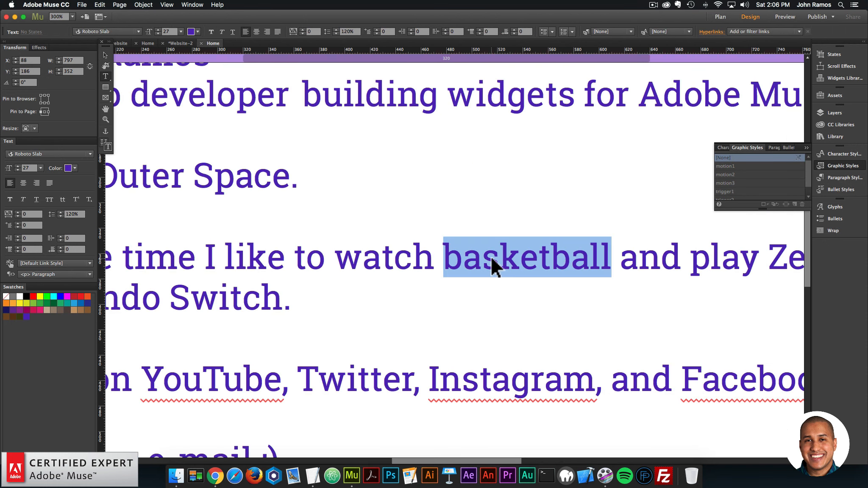
pyautogui.click(104, 55)
pyautogui.press('super+minus')
pyautogui.press('super+minus')
pyautogui.press('super+minus')
pyautogui.press('super+v')
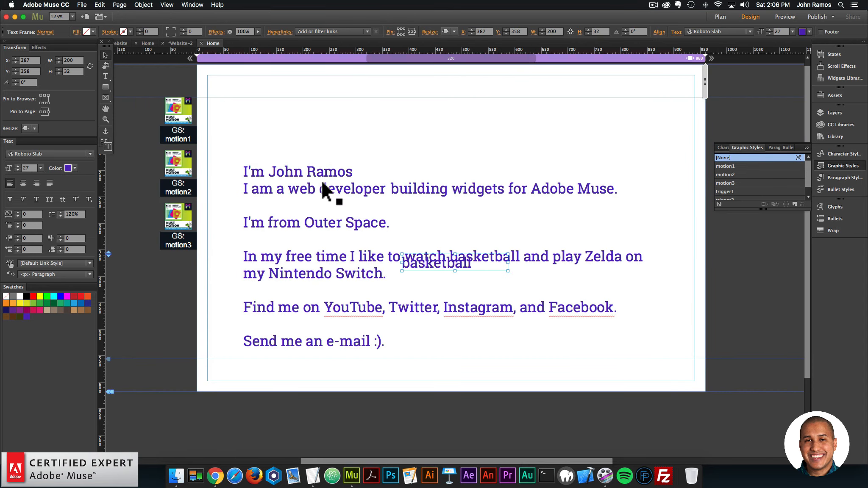
# Align the pasted "basketball" text frame exactly over the original word, at about X 477, Y 346.
pyautogui.moveTo(453, 265); pyautogui.dragTo(504, 257)
pyautogui.press('super+equal')
pyautogui.press('super+equal')
pyautogui.press('super+equal')
pyautogui.press('super+equal')
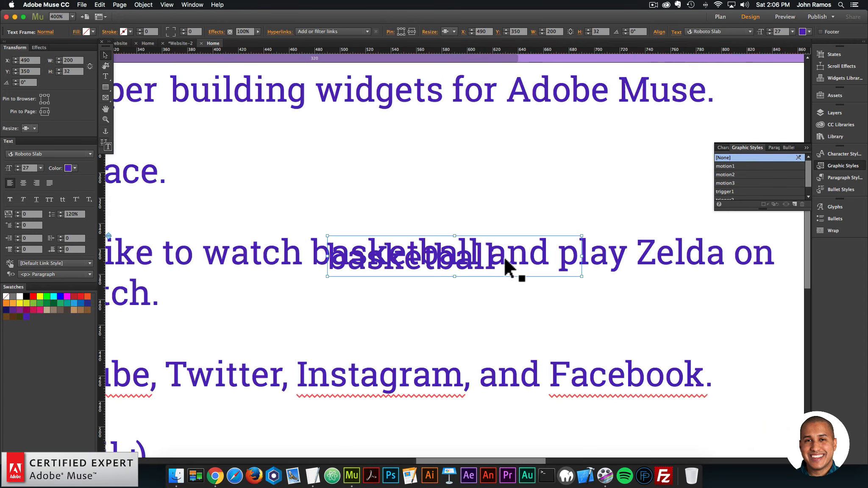
pyautogui.press('super+equal')
pyautogui.moveTo(320, 271); pyautogui.dragTo(276, 254)
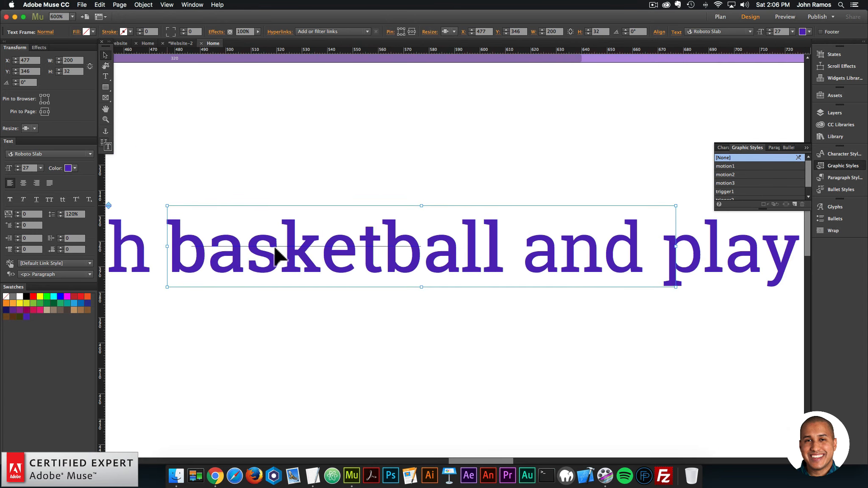
# Narrow the pasted "basketball" text frame to about 138 wide and replace the original word in the main text with blank spaces.
pyautogui.moveTo(676, 247); pyautogui.dragTo(519, 250)
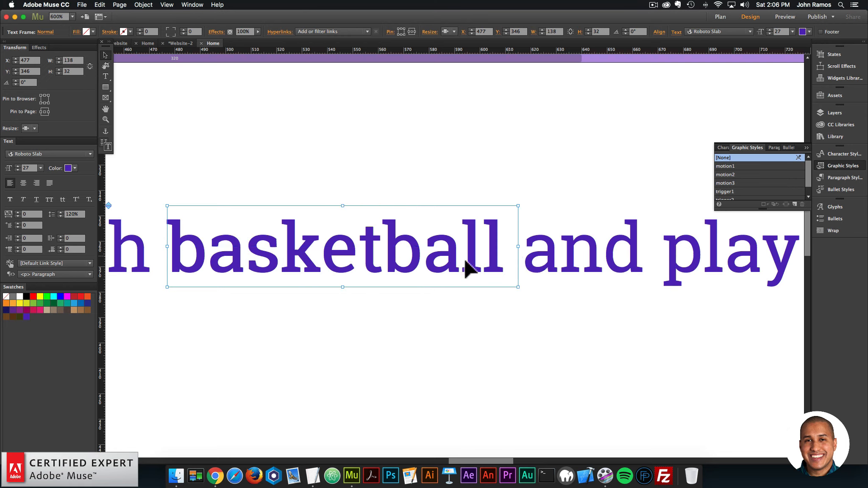
pyautogui.doubleClick(334, 246)
pyautogui.moveTo(170, 246); pyautogui.dragTo(500, 244)
pyautogui.press('BackSpace')
pyautogui.write('bask')
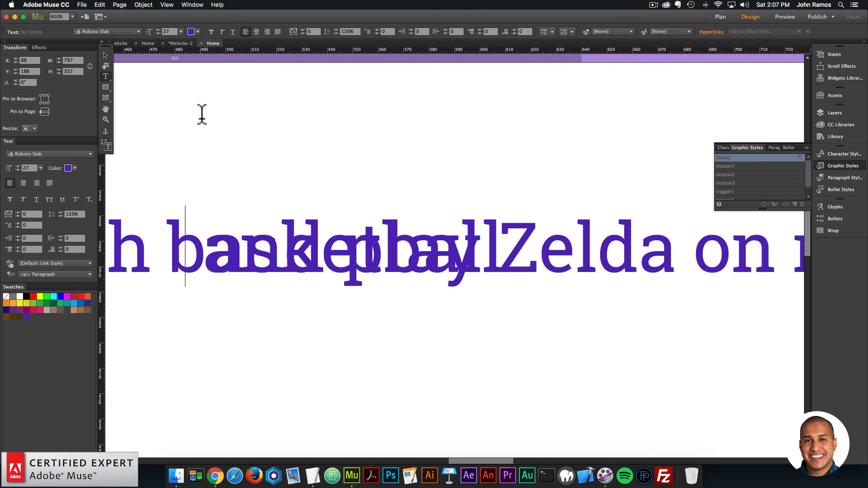
pyautogui.write('etball')
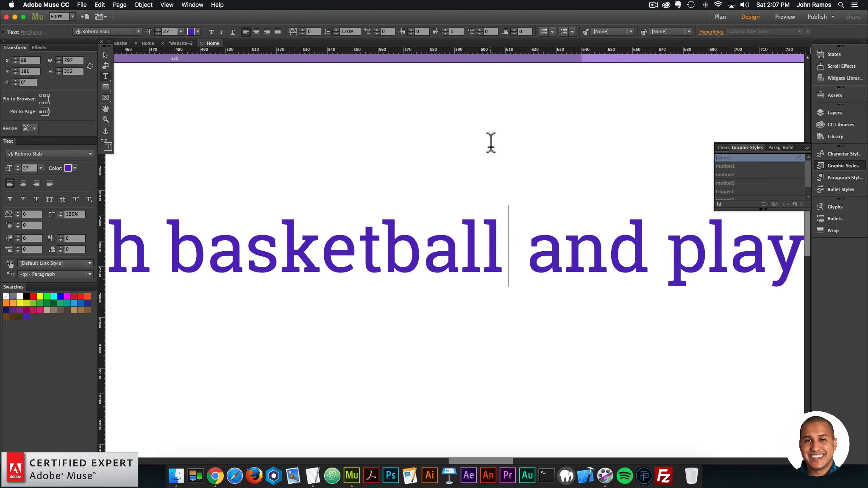
# Leave text editing and unlock all objects on the page.
pyautogui.press('super+minus')
pyautogui.press('super+minus')
pyautogui.press('super+minus')
pyautogui.press('super+minus')
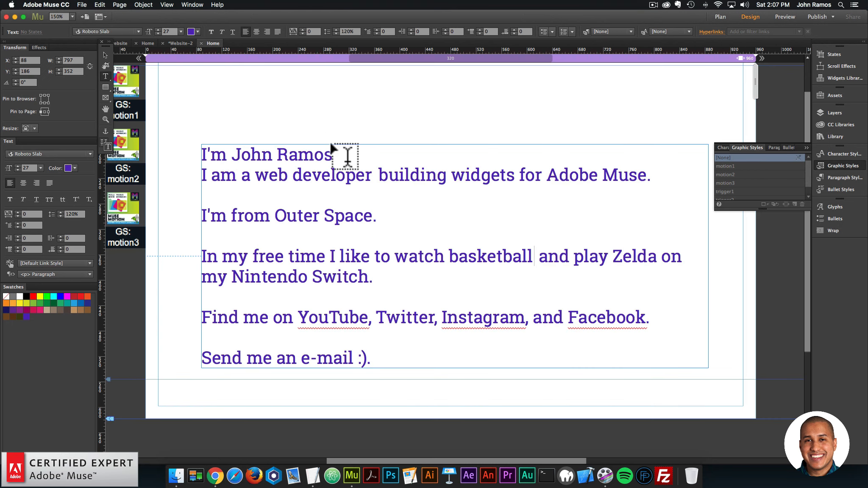
pyautogui.click(109, 54)
pyautogui.click(143, 4)
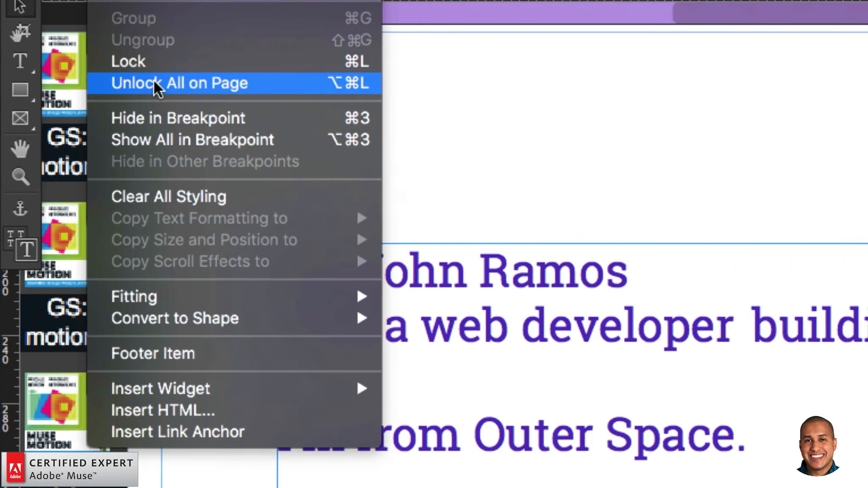
pyautogui.click(154, 81)
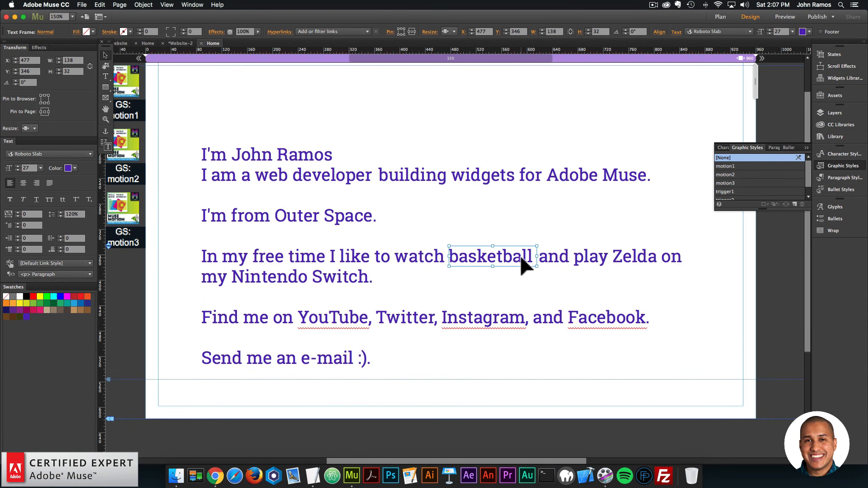
# Create a graphic style named trigger4 for the "basketball" text frame.
pyautogui.click(794, 204)
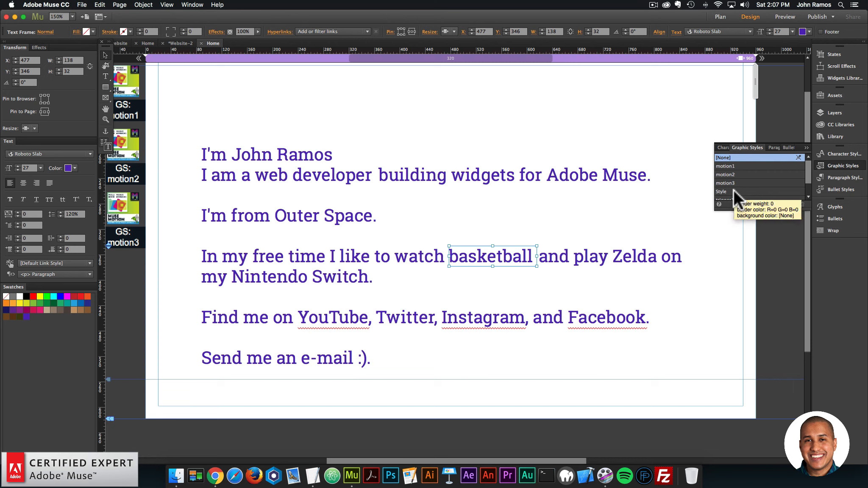
pyautogui.doubleClick(740, 191)
pyautogui.press('super+a')
pyautogui.press('BackSpace')
pyautogui.write('triggge')
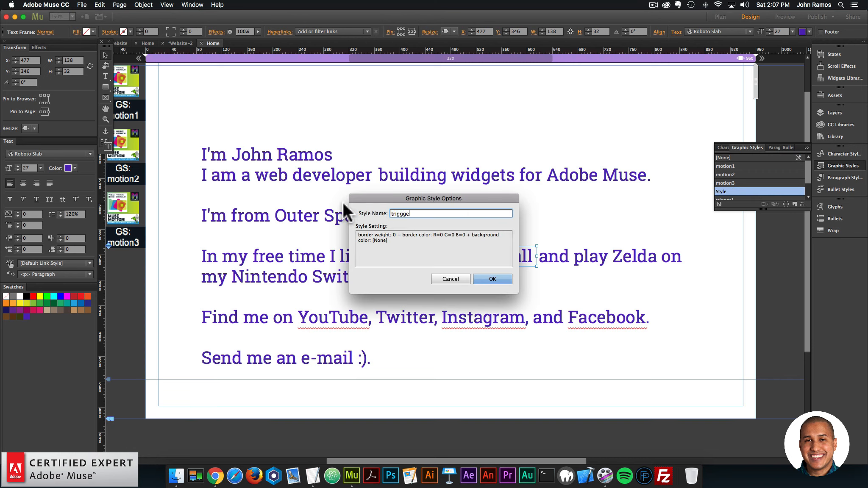
pyautogui.press('BackSpace')
pyautogui.press('BackSpace')
pyautogui.write('er4')
pyautogui.press('Return')
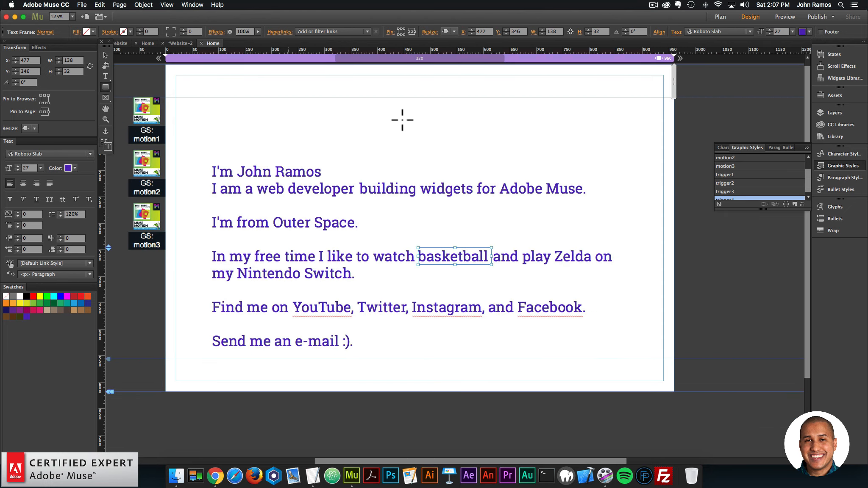
# Draw a rectangle about 448 by 310 over the text and fill it with basketball-gif.gif, fitted as Scale to Fill.
pyautogui.moveTo(418, 157)
pyautogui.mouseDown()
pyautogui.moveTo(635, 321)
pyautogui.moveTo(655, 322)
pyautogui.mouseUp()
pyautogui.click(76, 32)
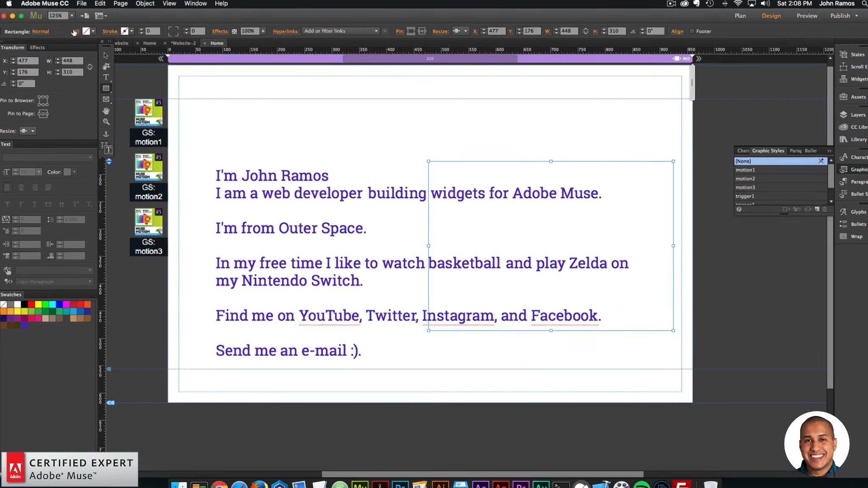
pyautogui.click(196, 236)
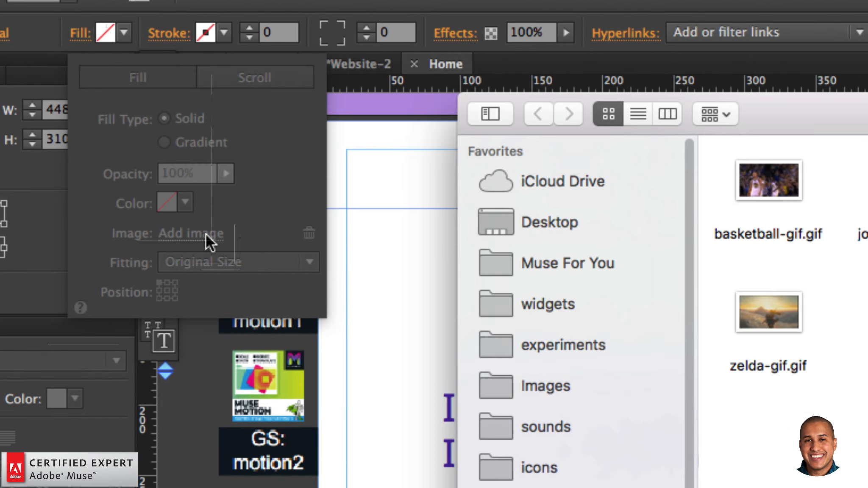
pyautogui.click(333, 86)
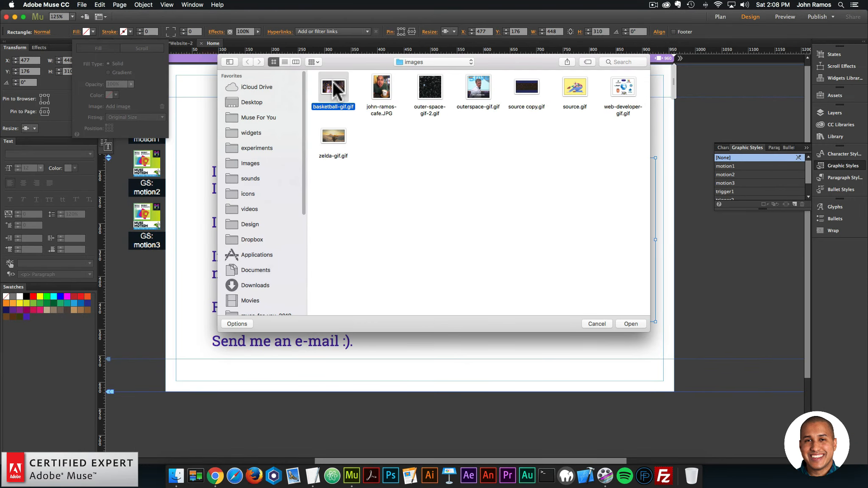
pyautogui.doubleClick(333, 86)
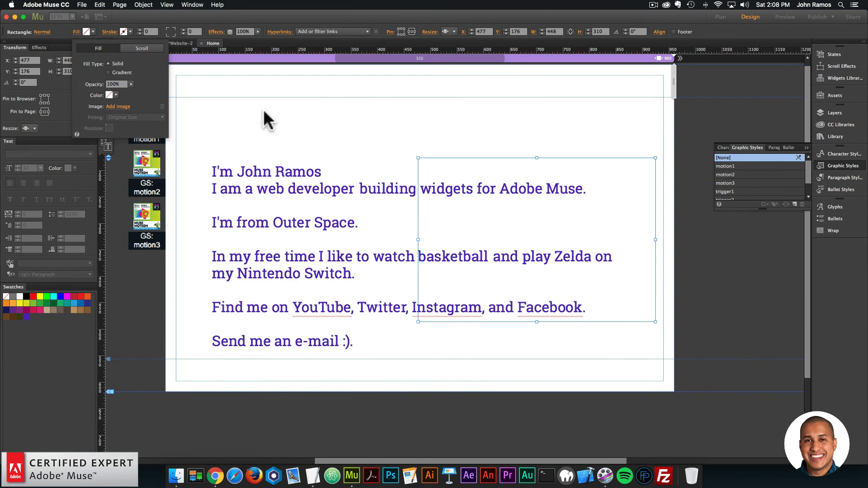
pyautogui.click(117, 116)
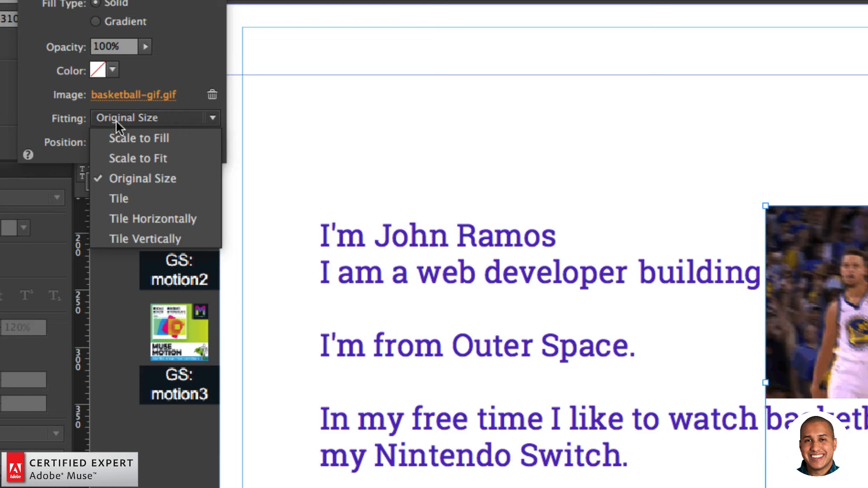
pyautogui.click(114, 138)
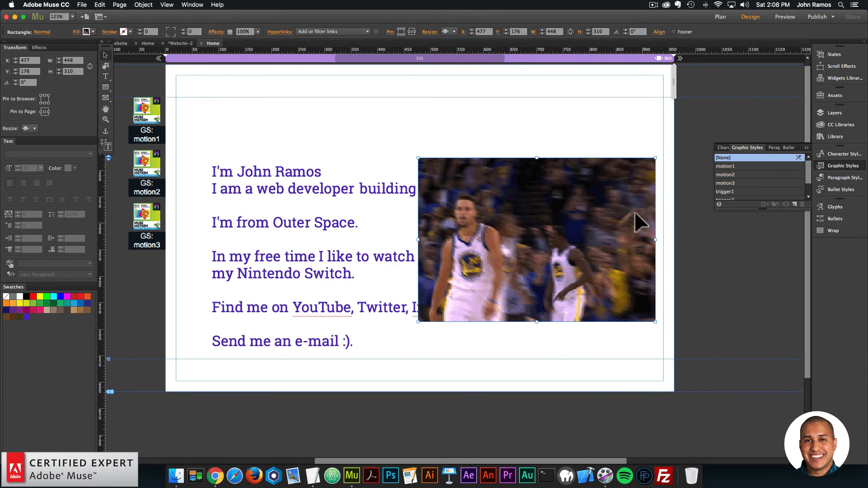
# Move the GIF rectangle to about X 480, Y 202 and create a graphic style named motion4 for it.
pyautogui.moveTo(629, 212); pyautogui.dragTo(630, 221)
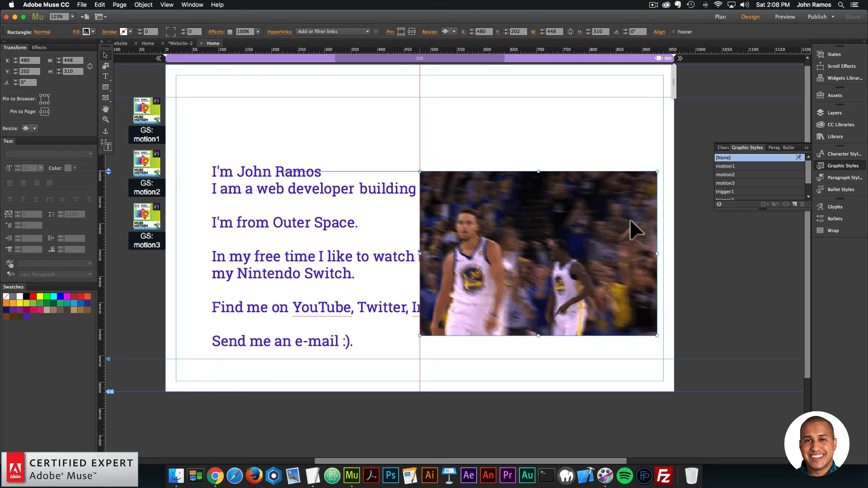
pyautogui.click(796, 204)
pyautogui.doubleClick(723, 191)
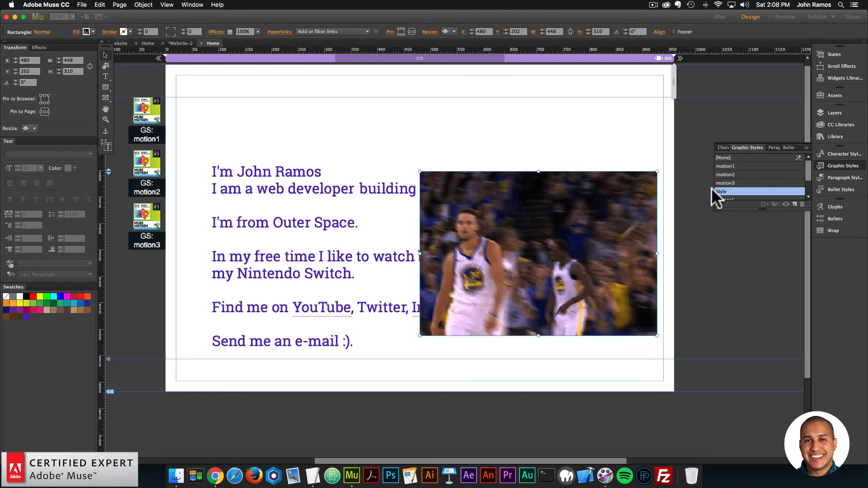
pyautogui.write('motion4')
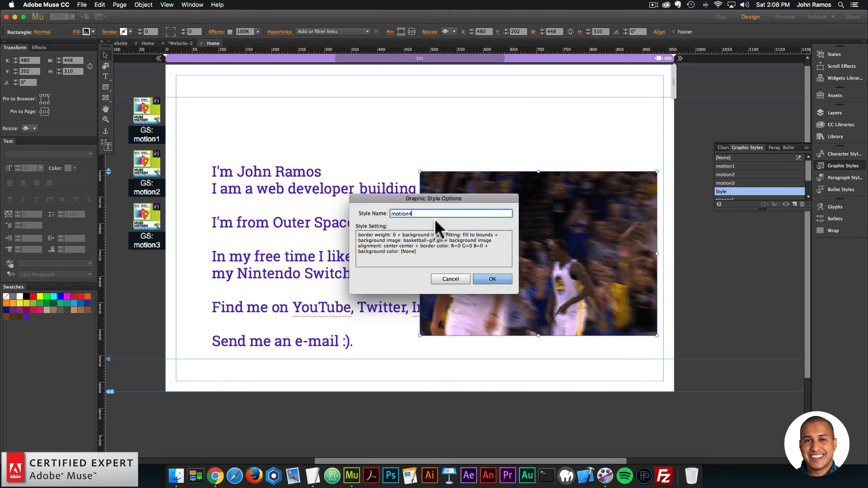
pyautogui.press('Return')
# Send the basketball GIF rectangle to the back, behind the text.
pyautogui.rightClick(596, 190)
pyautogui.moveTo(662, 258)
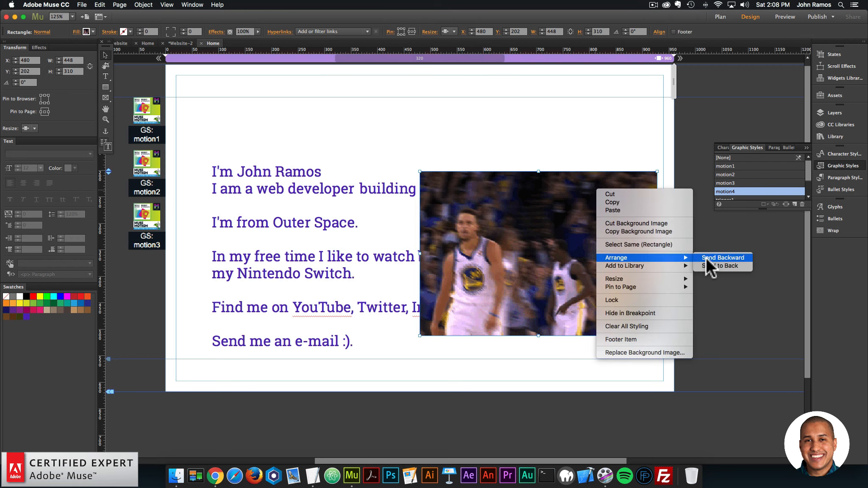
pyautogui.click(710, 265)
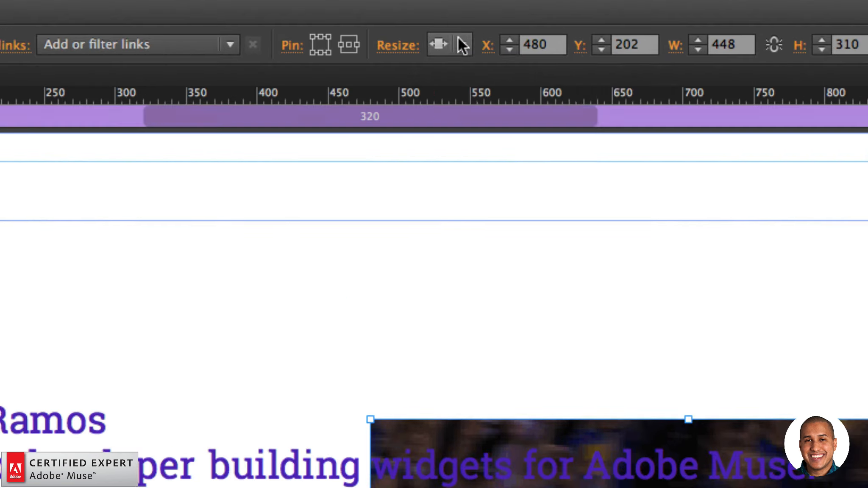
# Turn off responsive resizing for the basketball GIF rectangle and set its opacity to 0%.
pyautogui.click(455, 31)
pyautogui.click(455, 40)
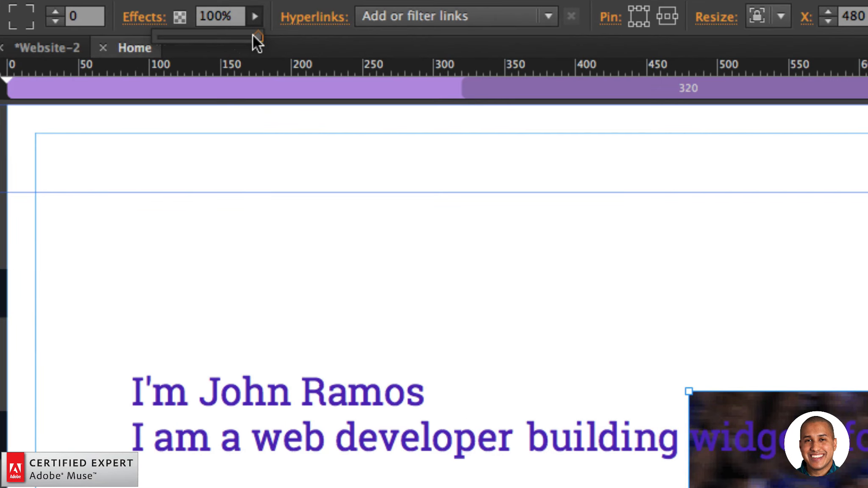
pyautogui.moveTo(259, 39); pyautogui.dragTo(209, 37)
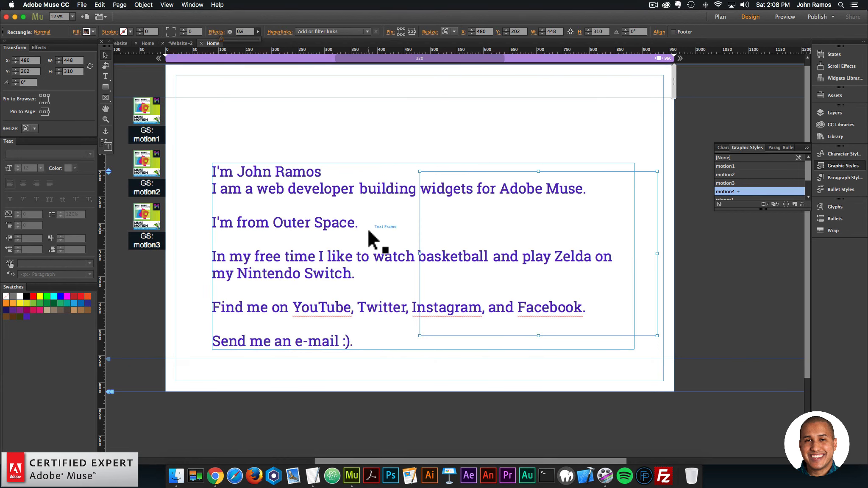
# Pin the "basketball" text frame to the left of the page and turn off its responsive resizing.
pyautogui.click(460, 251)
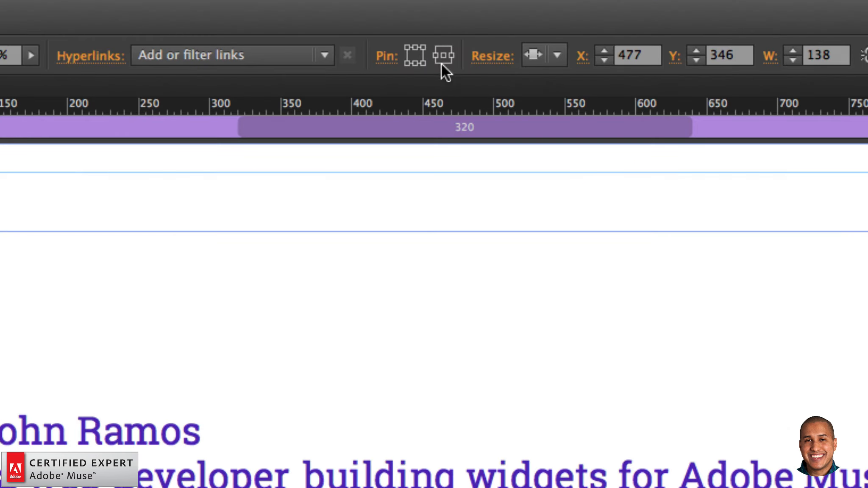
pyautogui.click(435, 56)
pyautogui.click(558, 55)
pyautogui.click(559, 77)
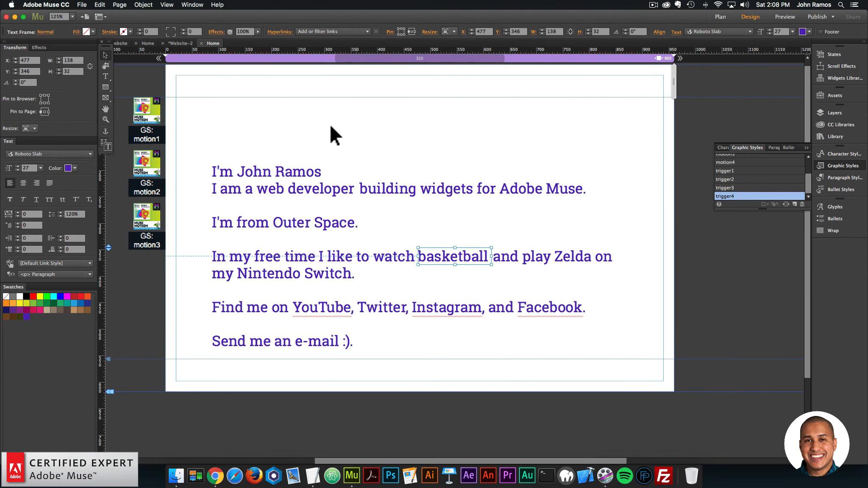
pyautogui.click(72, 211)
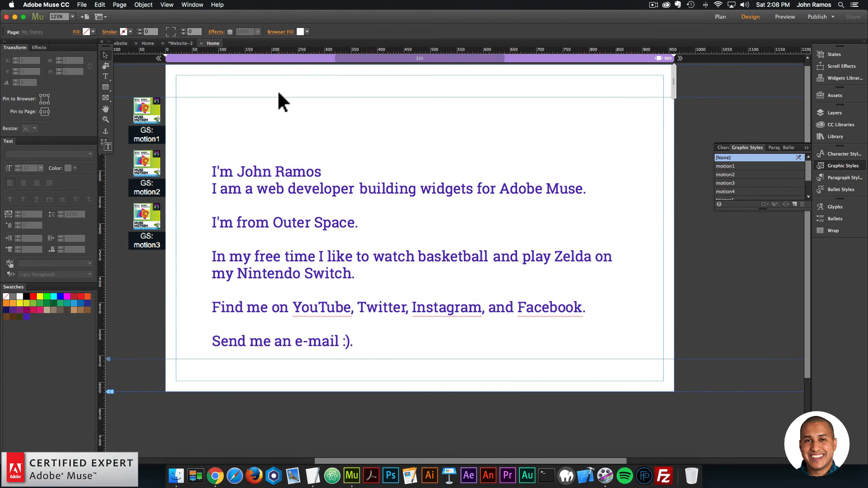
# Preview the page in the browser to check the layout, and return to the page design.
pyautogui.click(82, 5)
pyautogui.click(103, 138)
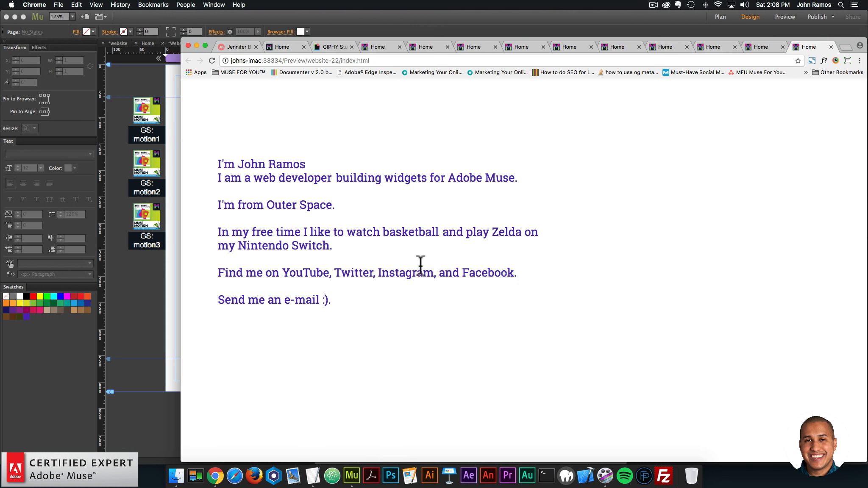
pyautogui.click(163, 255)
# Duplicate the motion3 Muse Motion widget and place the copy directly below the original.
pyautogui.click(151, 240)
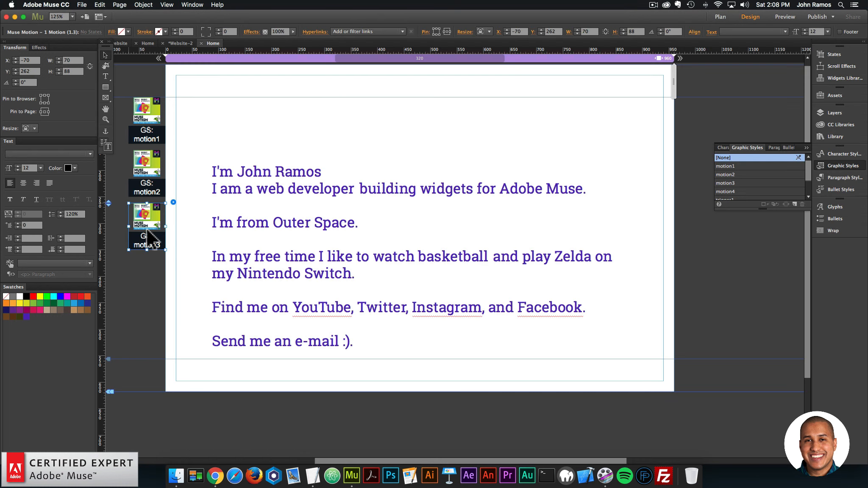
pyautogui.press('super+v')
pyautogui.moveTo(454, 255); pyautogui.dragTo(147, 278)
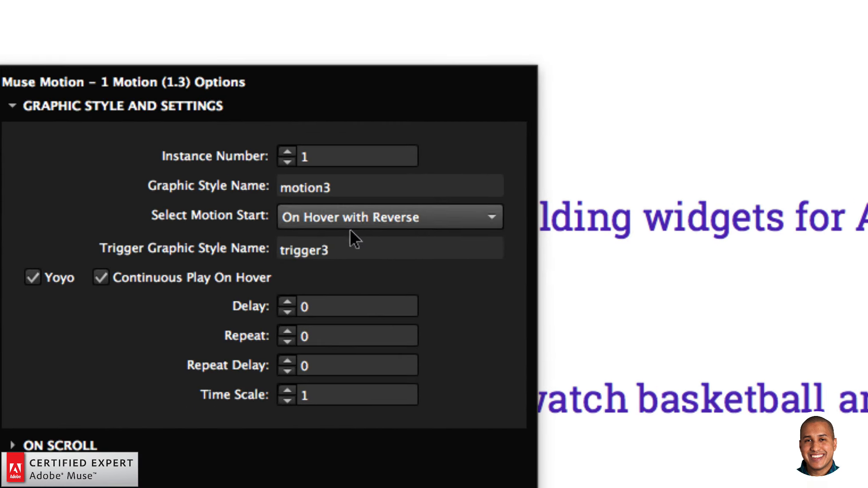
# Set the copied widget's trigger graphic style name to trigger4 and its graphic style name to motion4.
pyautogui.click(314, 201)
pyautogui.press('BackSpace')
pyautogui.write('4')
pyautogui.press('Return')
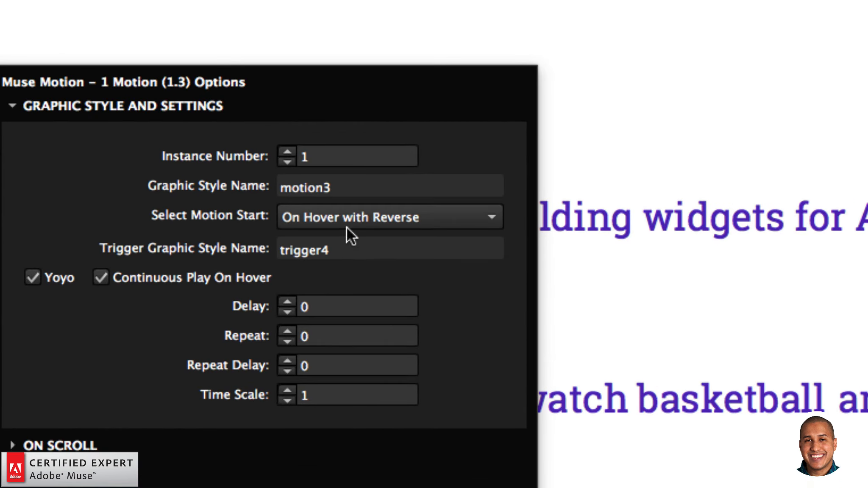
pyautogui.click(347, 183)
pyautogui.press('BackSpace')
pyautogui.write('4')
pyautogui.press('Return')
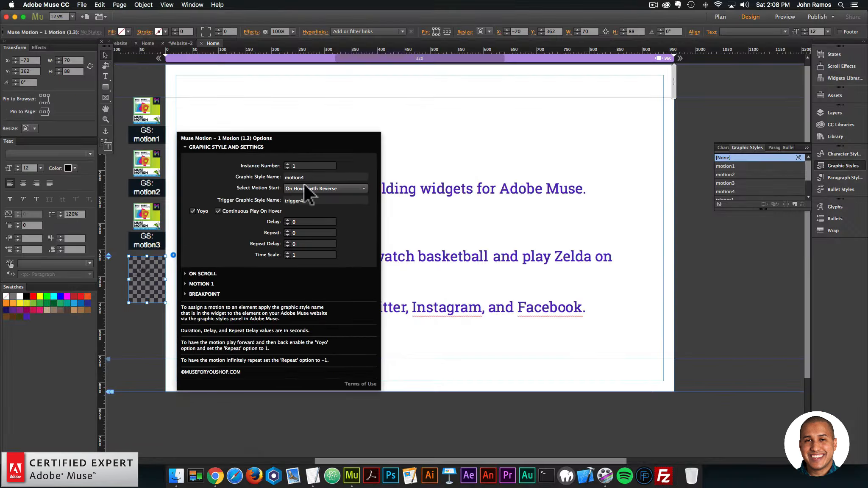
pyautogui.click(140, 326)
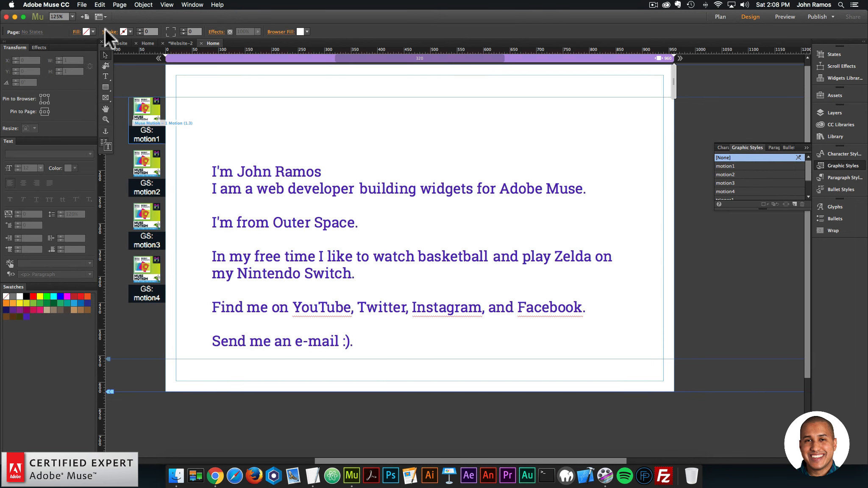
# Preview the page in the browser to test the "basketball" hover effect, and return to the page design.
pyautogui.click(82, 4)
pyautogui.click(115, 140)
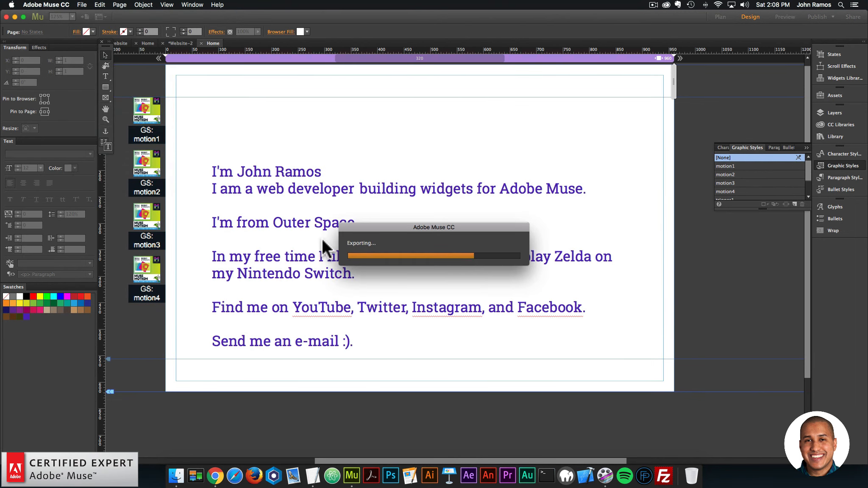
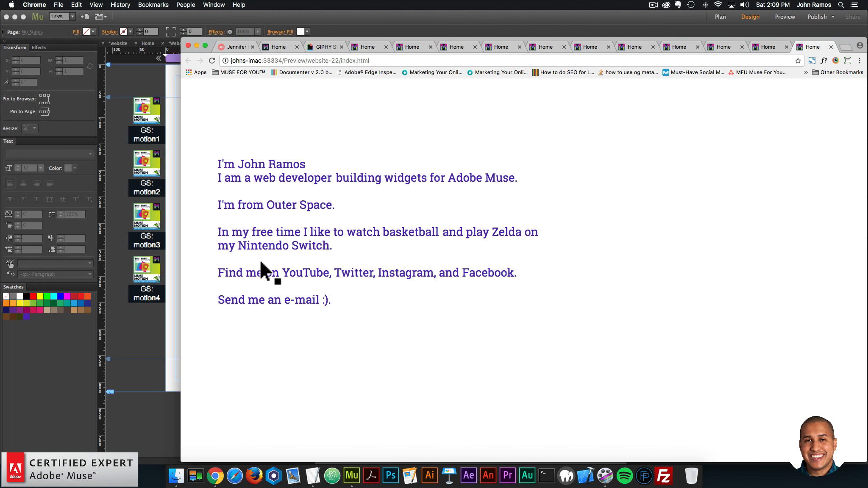
pyautogui.click(133, 315)
pyautogui.click(576, 308)
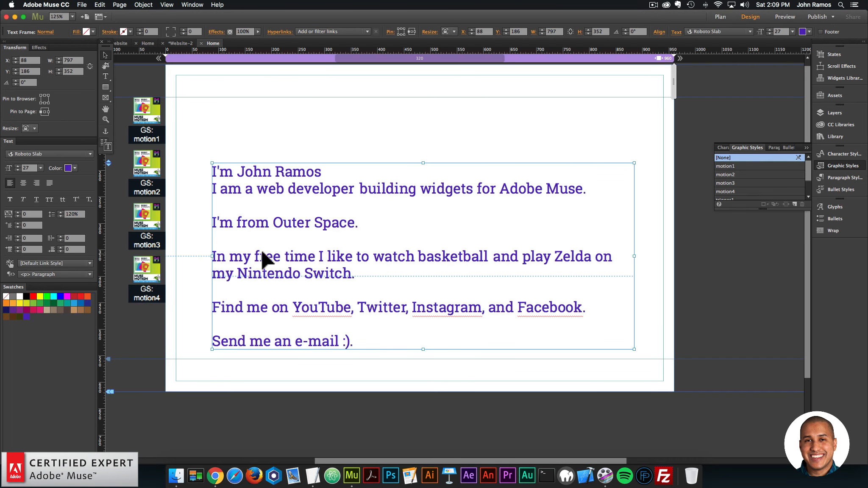
pyautogui.click(332, 134)
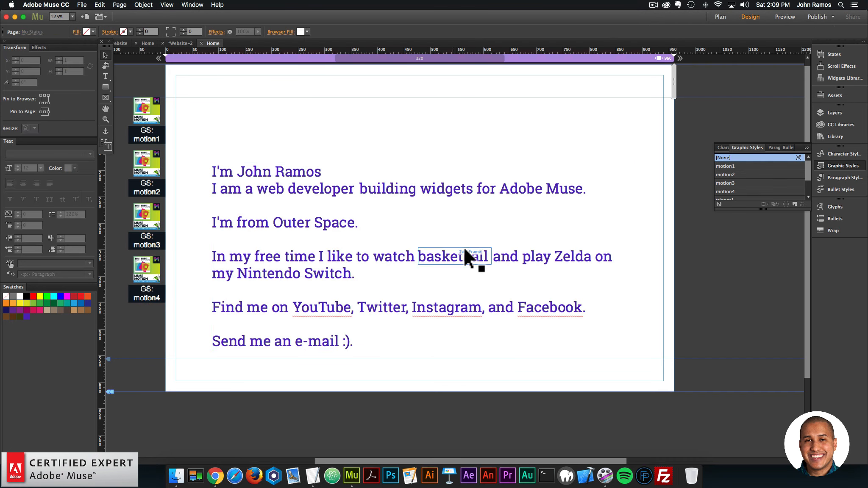
# Copy the word "Zelda" from the intro paragraph and paste it as a separate text frame.
pyautogui.doubleClick(563, 256)
pyautogui.press('super+equal')
pyautogui.press('super+equal')
pyautogui.press('super+equal')
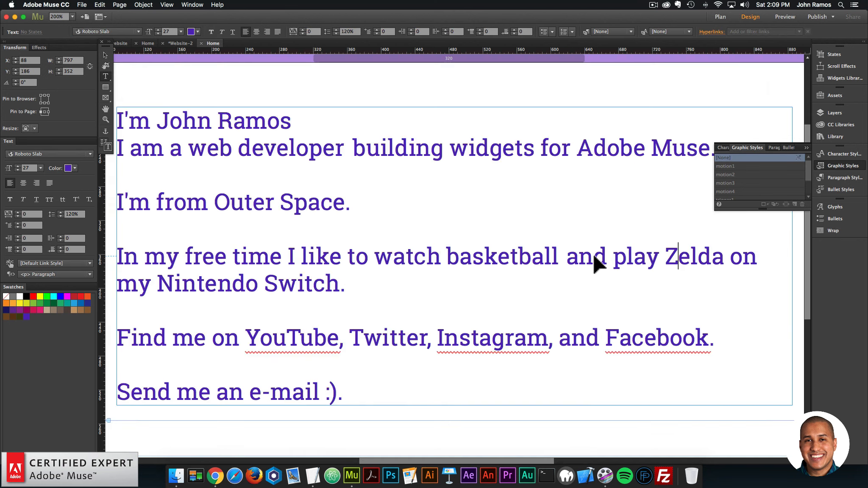
pyautogui.moveTo(459, 461); pyautogui.dragTo(533, 450)
pyautogui.doubleClick(421, 258)
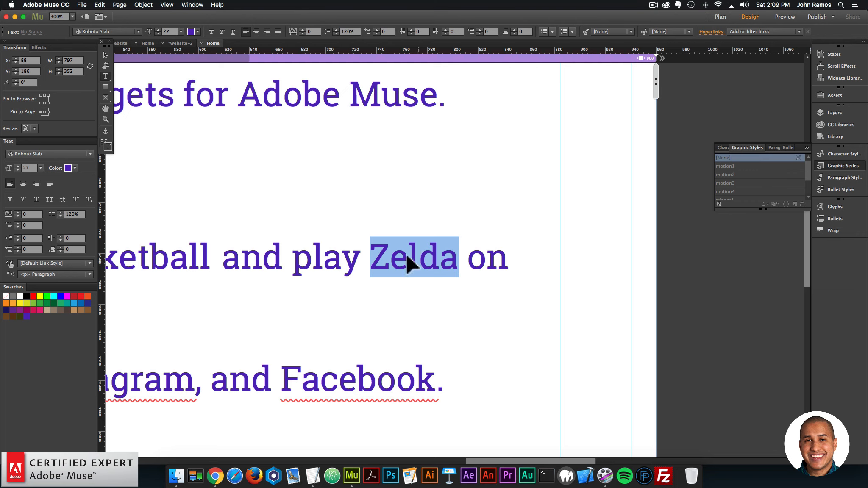
pyautogui.click(105, 54)
pyautogui.press('super+v')
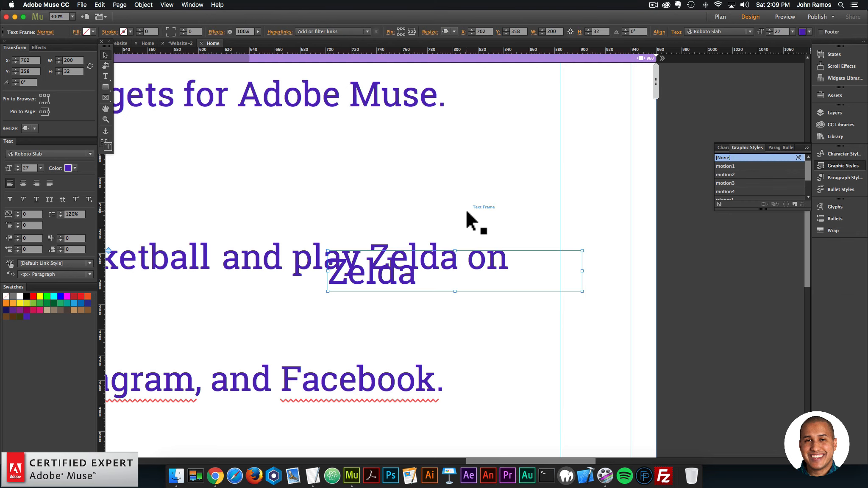
# Align the pasted "Zelda" text frame over the original word at X 735, Y 346 and narrow it to a width of about 74.
pyautogui.moveTo(444, 254); pyautogui.dragTo(452, 245)
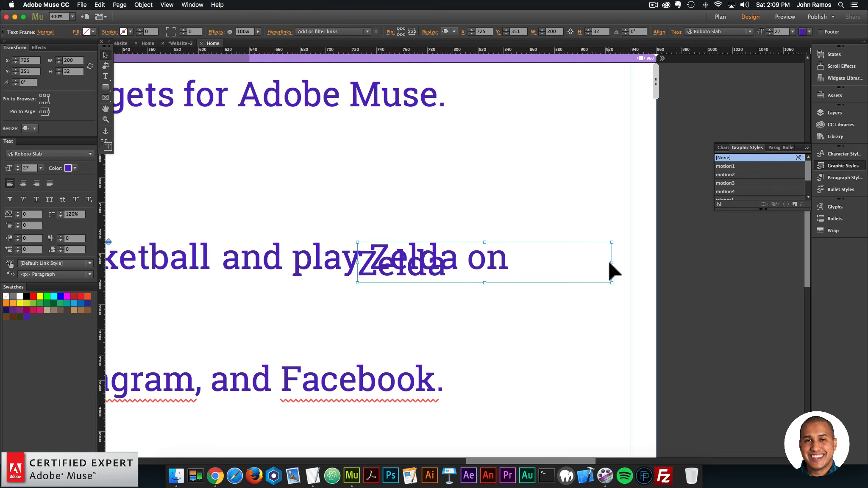
pyautogui.moveTo(612, 262); pyautogui.dragTo(353, 236)
pyautogui.press('super+equal')
pyautogui.press('super+equal')
pyautogui.press('super+equal')
pyautogui.press('super+equal')
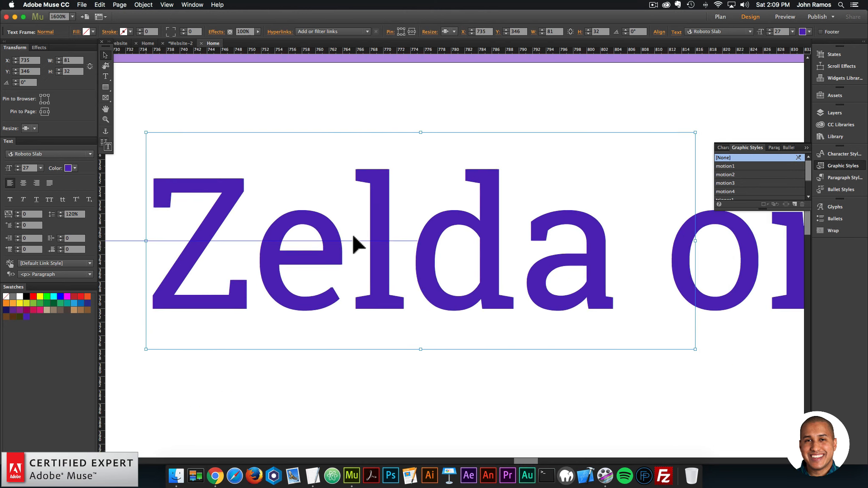
pyautogui.press('super+minus')
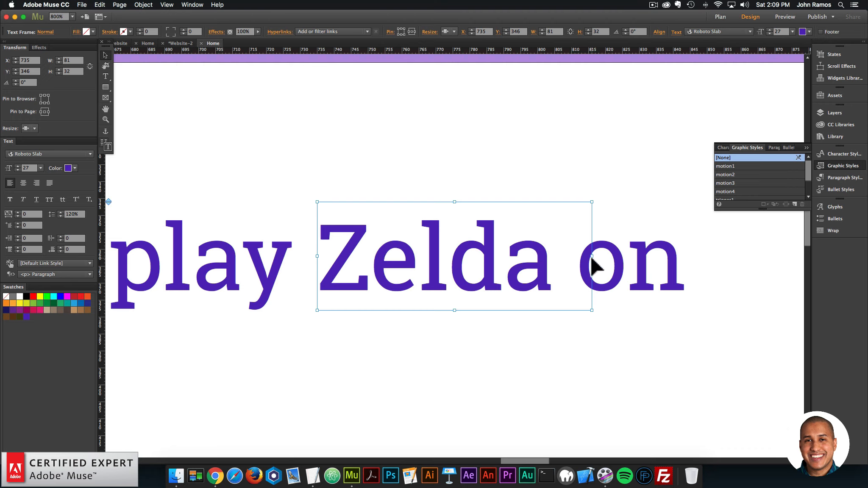
pyautogui.moveTo(592, 256); pyautogui.dragTo(568, 252)
# Replace the original "Zelda" in the intro paragraph with blank space, closing the gap before "on".
pyautogui.press('t')
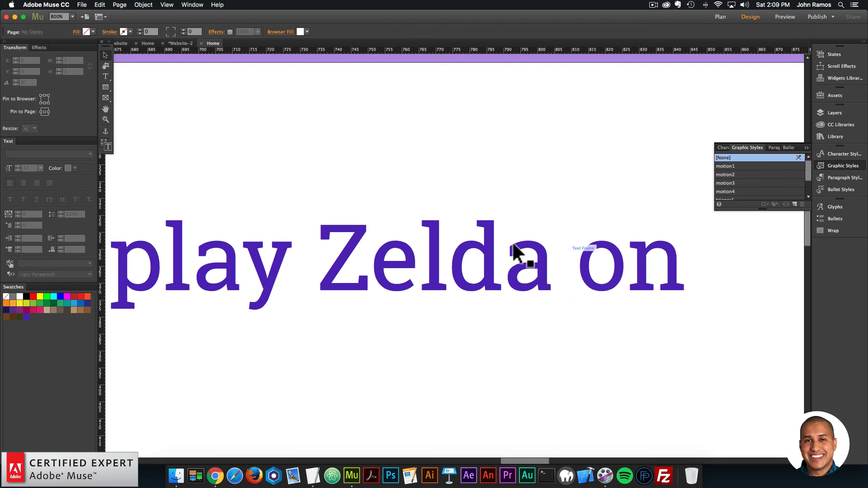
pyautogui.moveTo(318, 255); pyautogui.dragTo(545, 248)
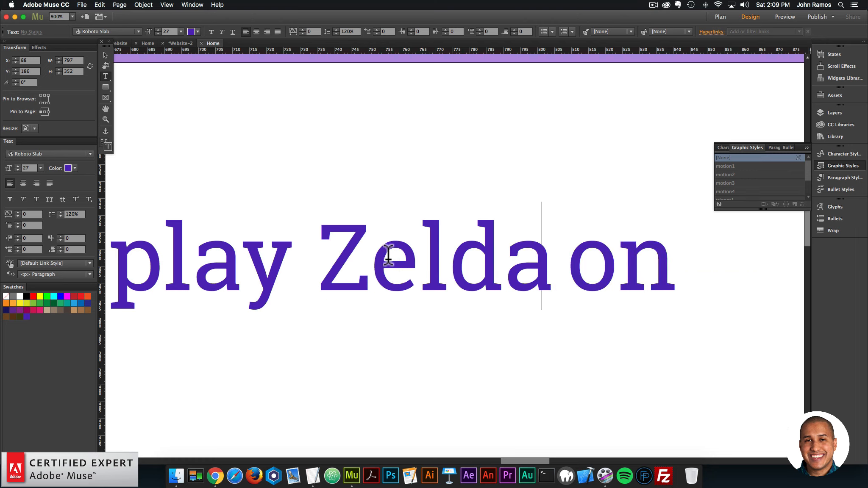
pyautogui.press('BackSpace')
pyautogui.press('BackSpace')
# Unlock all objects on the page and narrow the "Zelda" text frame to a width of 72.
pyautogui.click(103, 54)
pyautogui.press('super+minus')
pyautogui.press('super+minus')
pyautogui.press('super+minus')
pyautogui.press('super+minus')
pyautogui.press('super+minus')
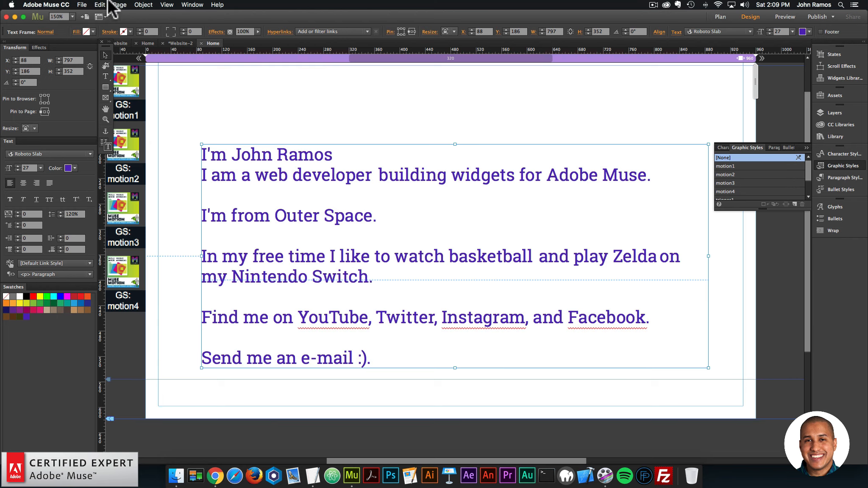
pyautogui.click(144, 4)
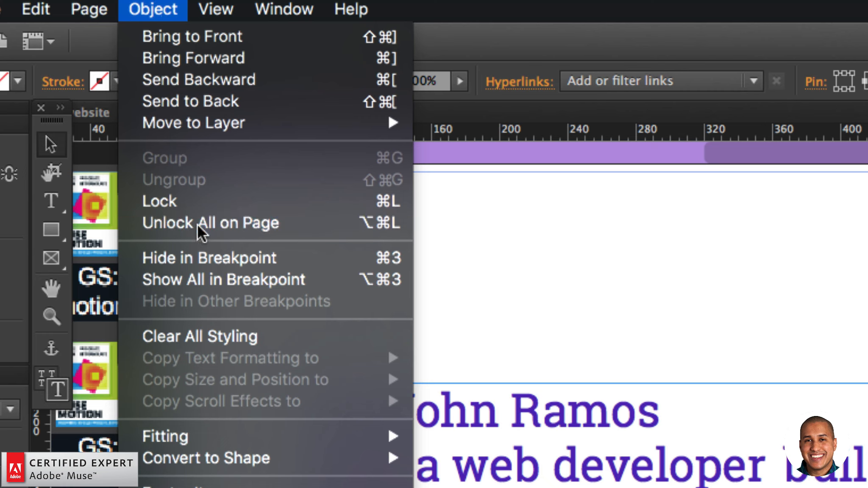
pyautogui.click(197, 225)
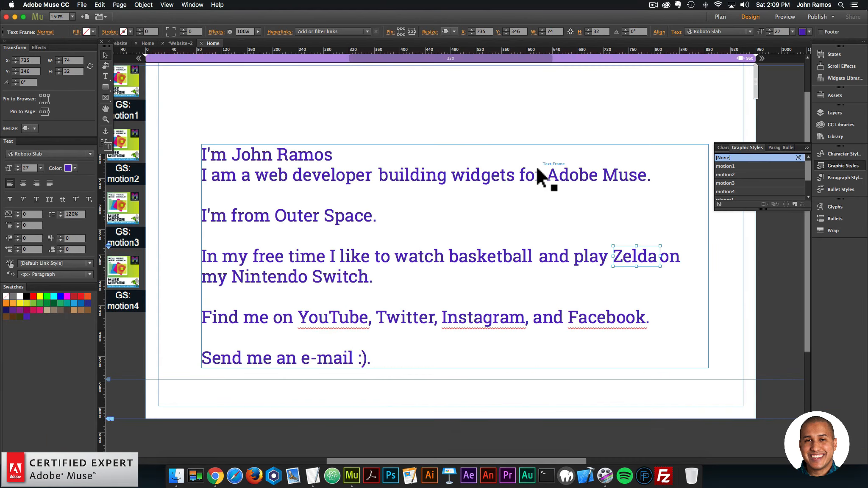
pyautogui.click(632, 259)
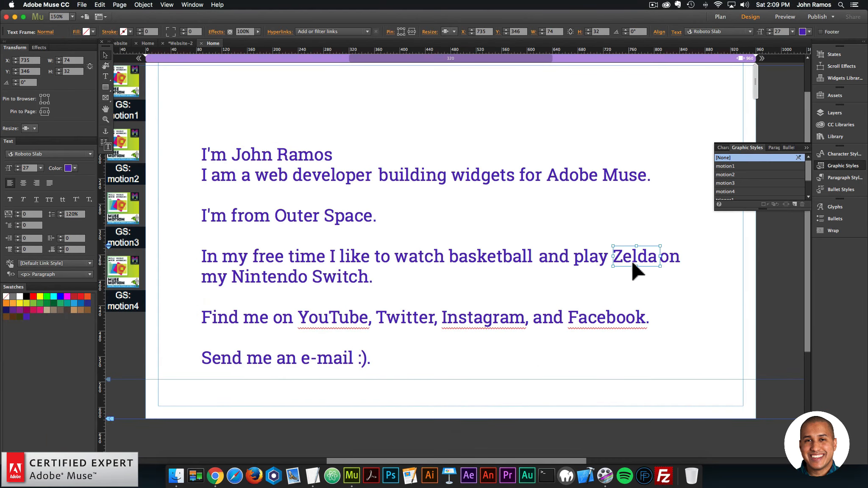
pyautogui.moveTo(660, 257); pyautogui.dragTo(660, 257)
# Create a graphic style named trigger5 from the "Zelda" text frame and turn off the frame's responsive resizing.
pyautogui.click(793, 203)
pyautogui.doubleClick(733, 187)
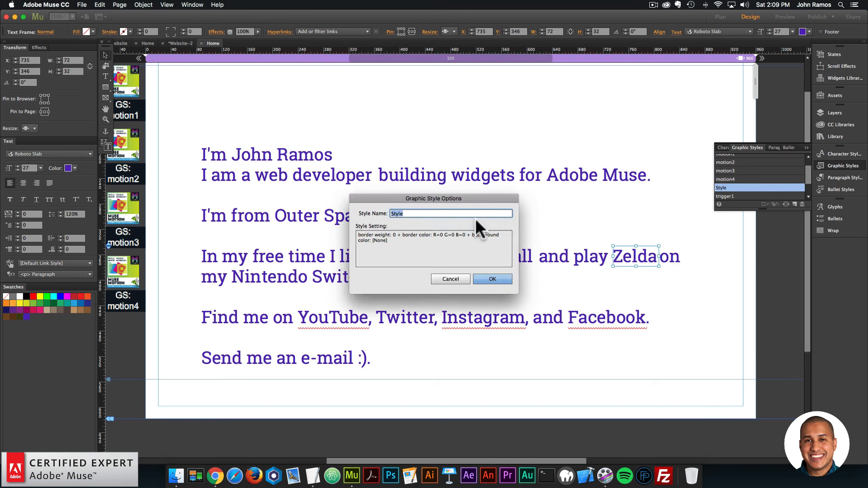
pyautogui.moveTo(381, 208); pyautogui.dragTo(292, 198)
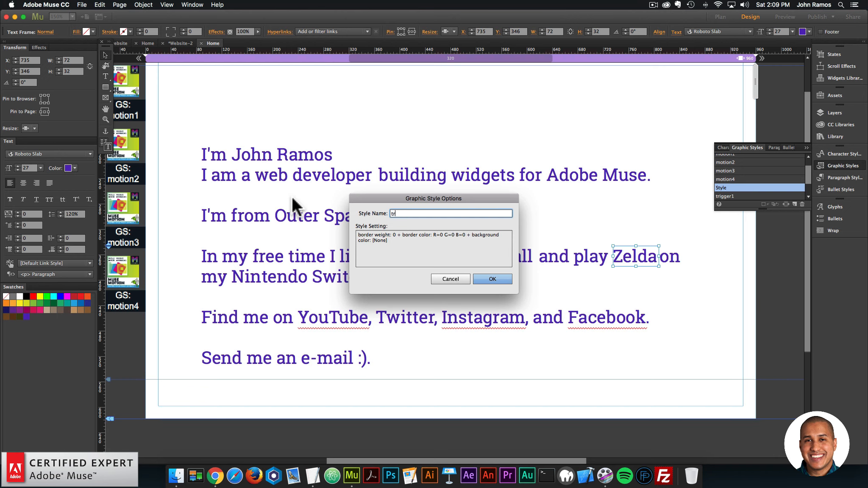
pyautogui.write('trigger')
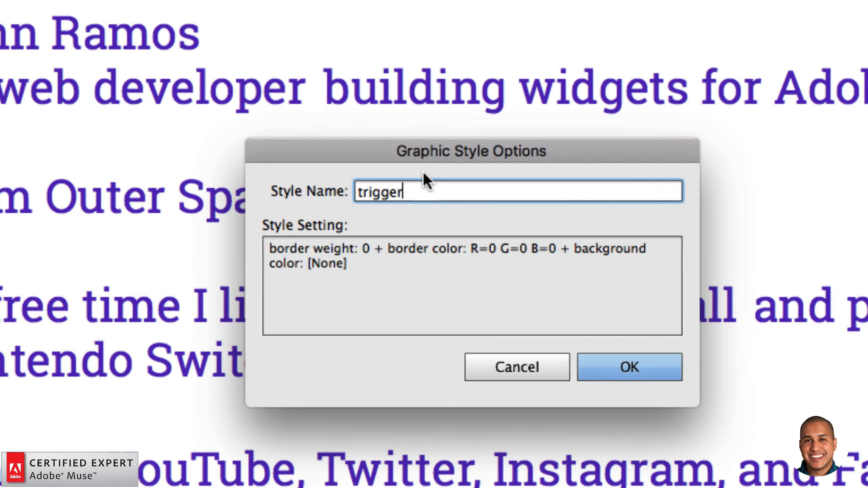
pyautogui.write('4')
pyautogui.press('Return')
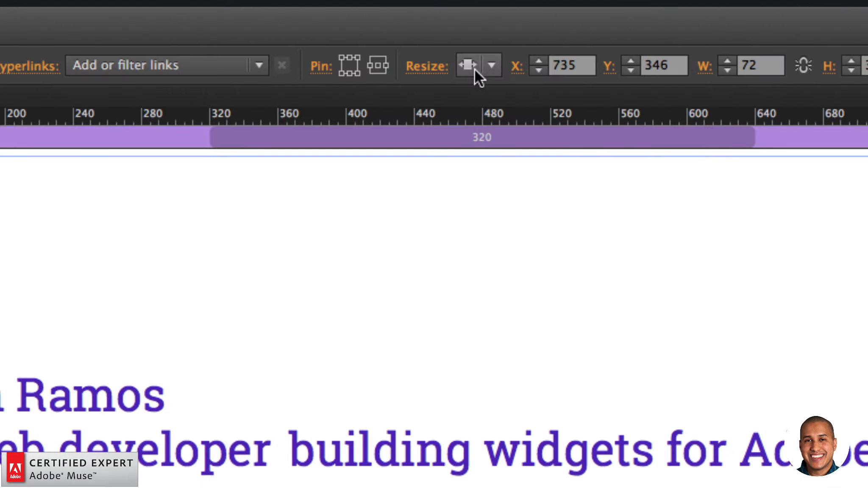
pyautogui.click(451, 32)
pyautogui.click(456, 40)
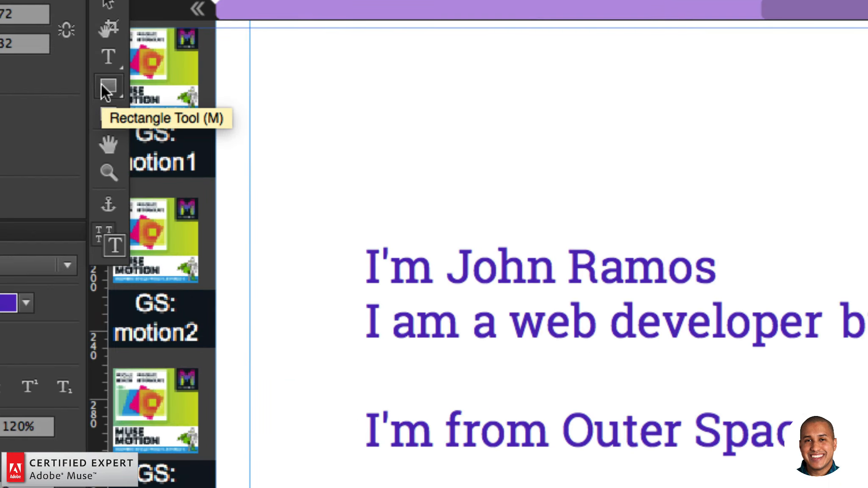
# Draw a rectangle about 346 by 295 around the "Zelda" word and fill it with zelda-gif.gif using Scale to Fill.
pyautogui.click(105, 87)
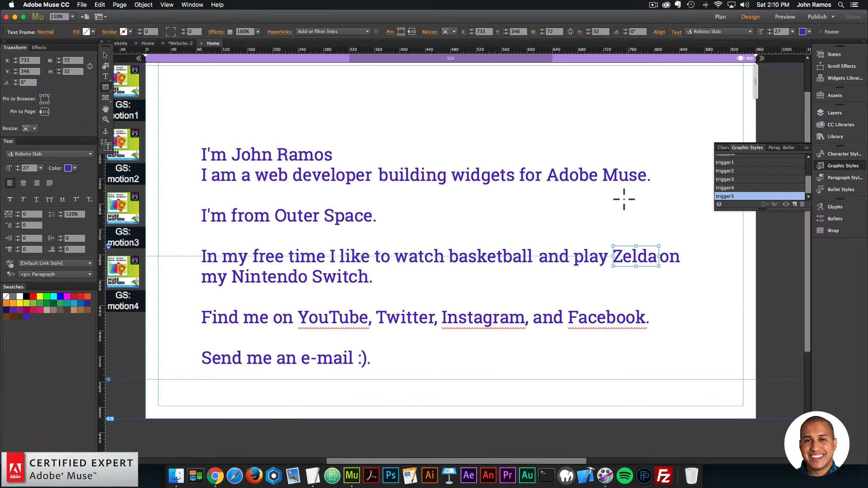
pyautogui.moveTo(510, 144); pyautogui.dragTo(730, 332)
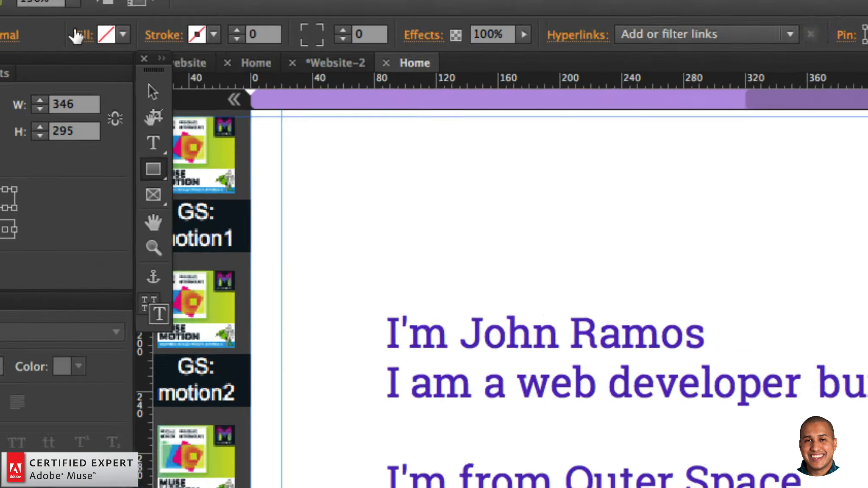
pyautogui.click(78, 36)
pyautogui.click(192, 236)
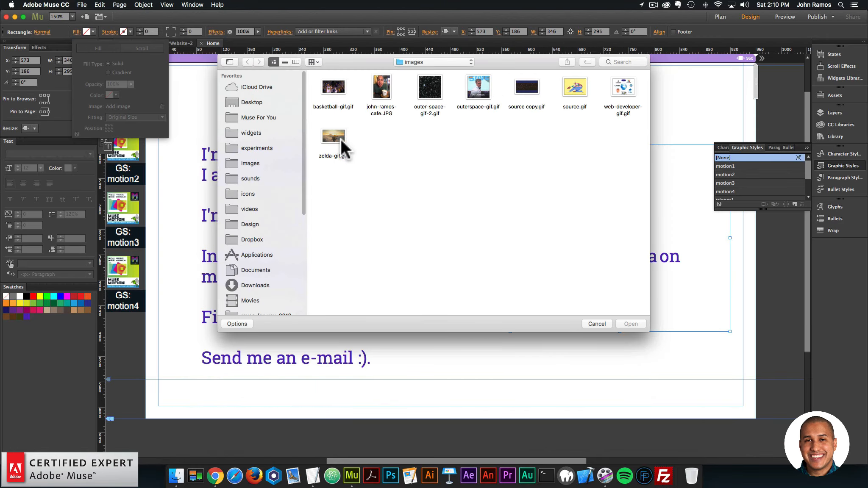
pyautogui.doubleClick(340, 138)
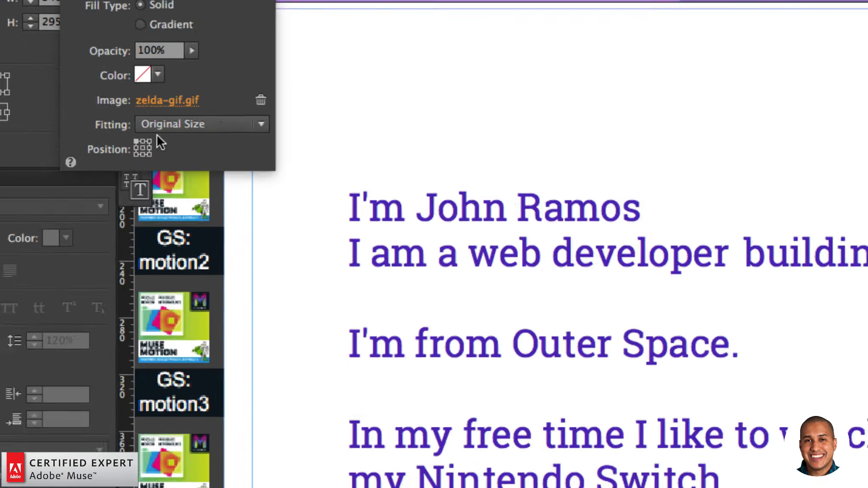
pyautogui.click(169, 125)
pyautogui.click(179, 143)
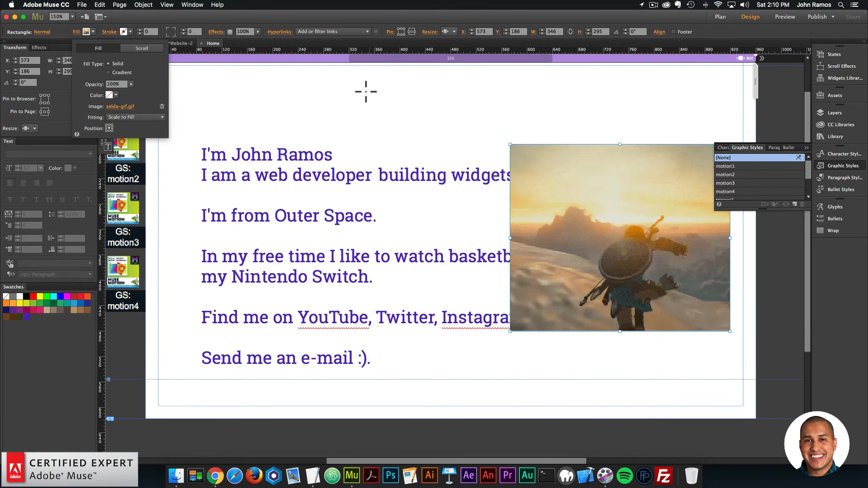
pyautogui.click(838, 57)
pyautogui.press('v')
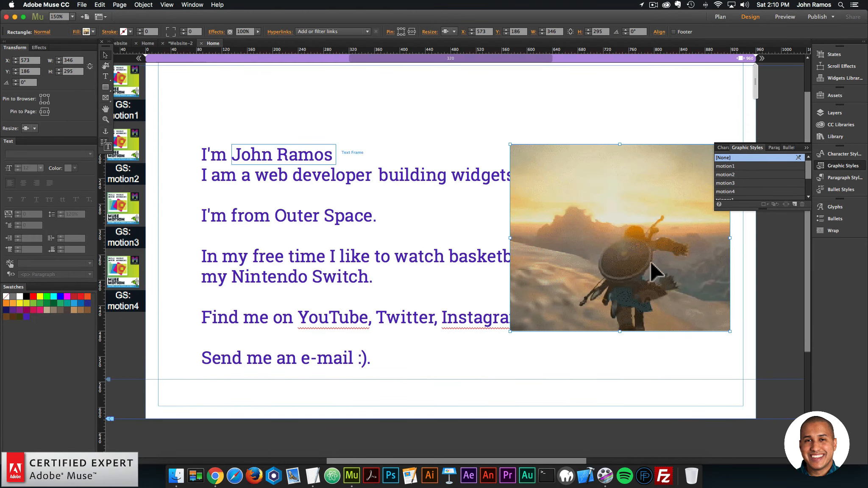
# Move the Zelda image rectangle down to Y 206, and give it fixed sizing with 0% opacity.
pyautogui.moveTo(652, 172); pyautogui.dragTo(652, 185)
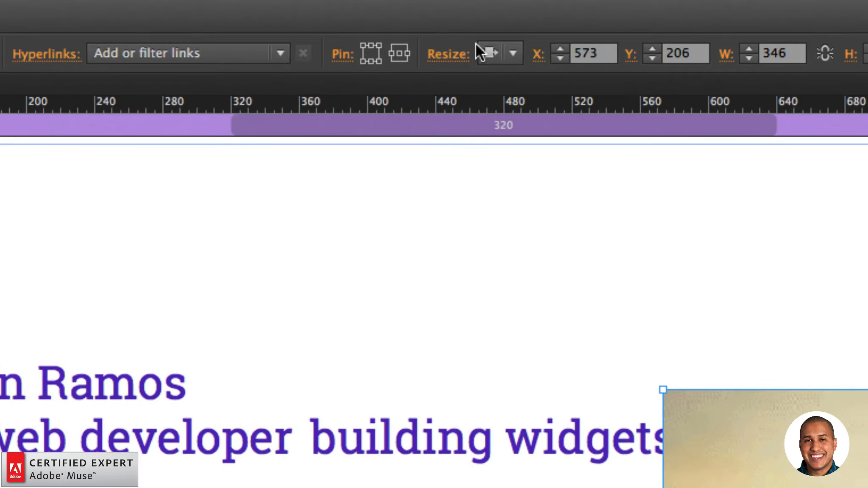
pyautogui.click(454, 32)
pyautogui.click(511, 79)
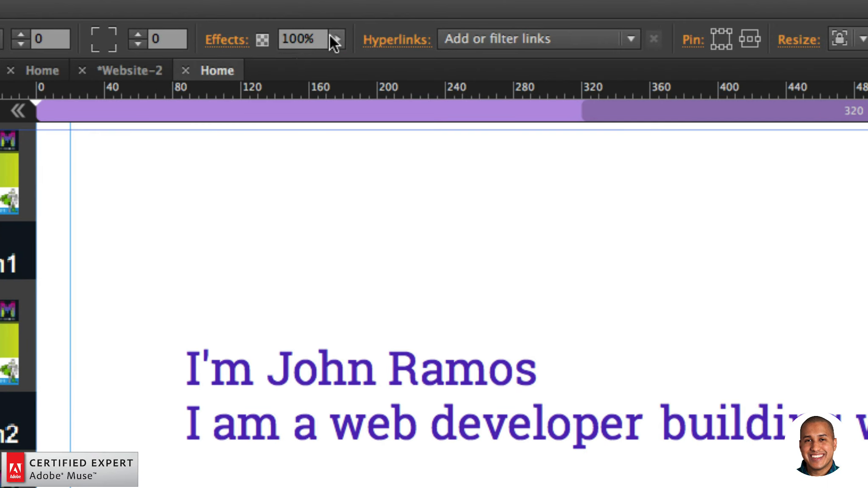
pyautogui.click(257, 32)
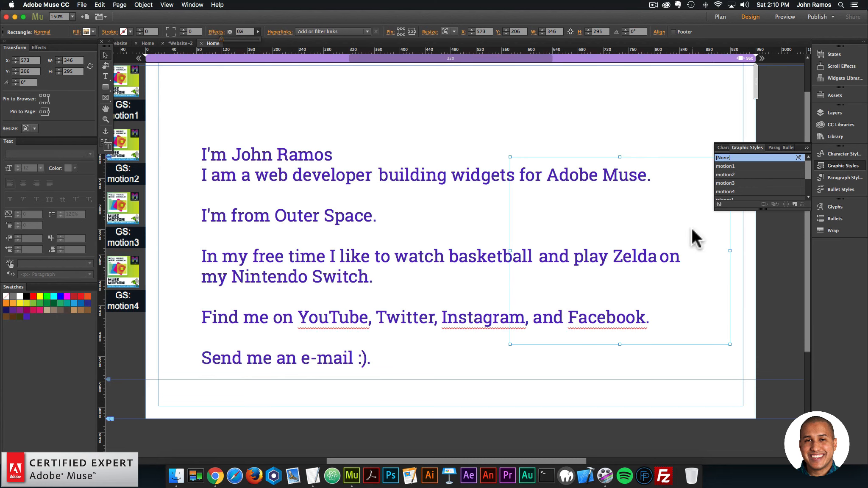
pyautogui.click(692, 230)
# Create a graphic style named motion5 from the Zelda image rectangle.
pyautogui.click(794, 204)
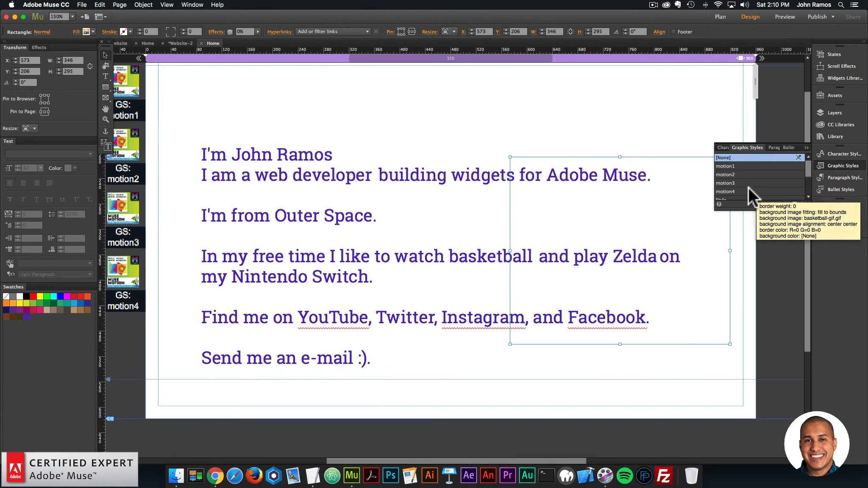
pyautogui.doubleClick(730, 198)
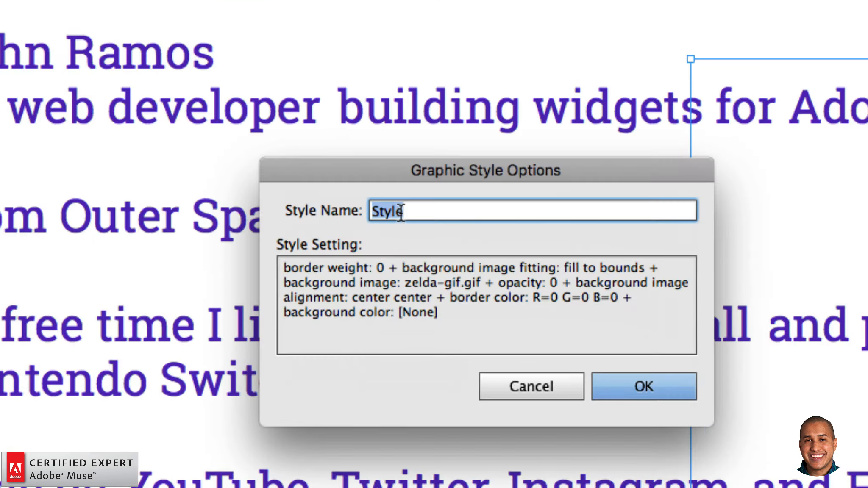
pyautogui.write('motio')
pyautogui.press('BackSpace')
pyautogui.press('BackSpace')
pyautogui.write('ion5')
pyautogui.press('Return')
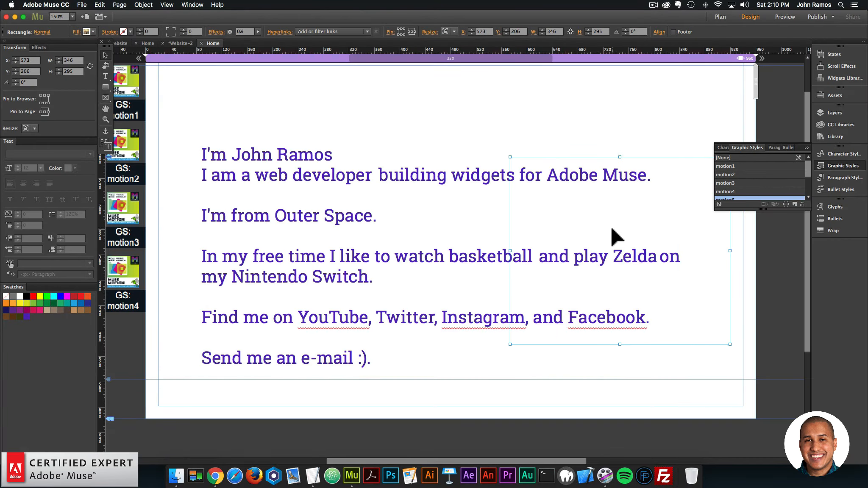
# Duplicate the motion4 Muse Motion widget and place the copy directly below the original at X -70, Y 468.
pyautogui.hscroll(-4, 415, 458)
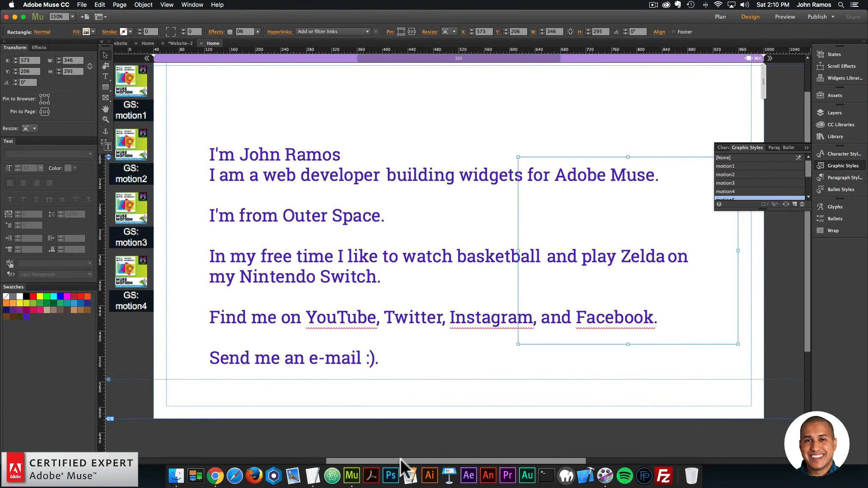
pyautogui.click(204, 290)
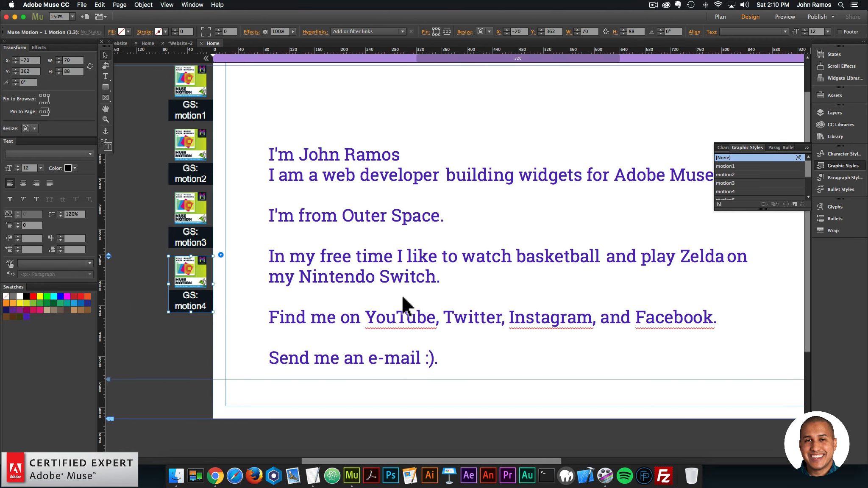
pyautogui.press('super+v')
pyautogui.moveTo(448, 249); pyautogui.dragTo(189, 345)
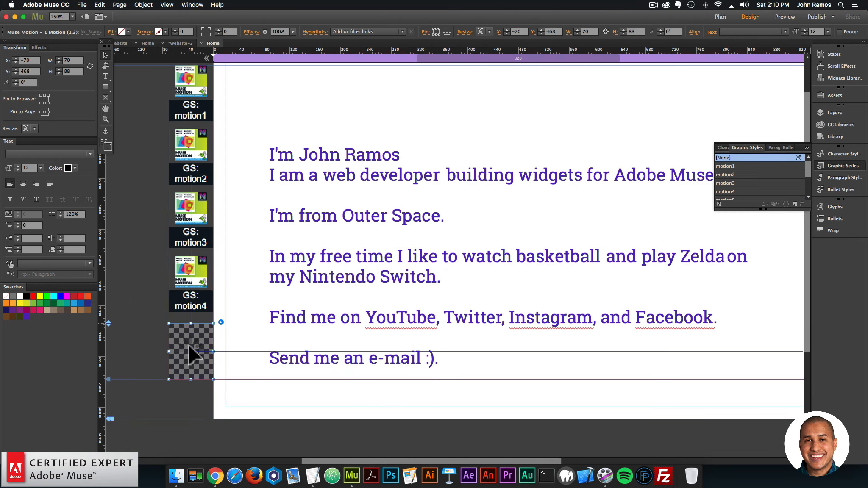
# Set the new widget's trigger graphic style name to trigger5 and its graphic style name to motion5.
pyautogui.click(221, 322)
pyautogui.click(359, 201)
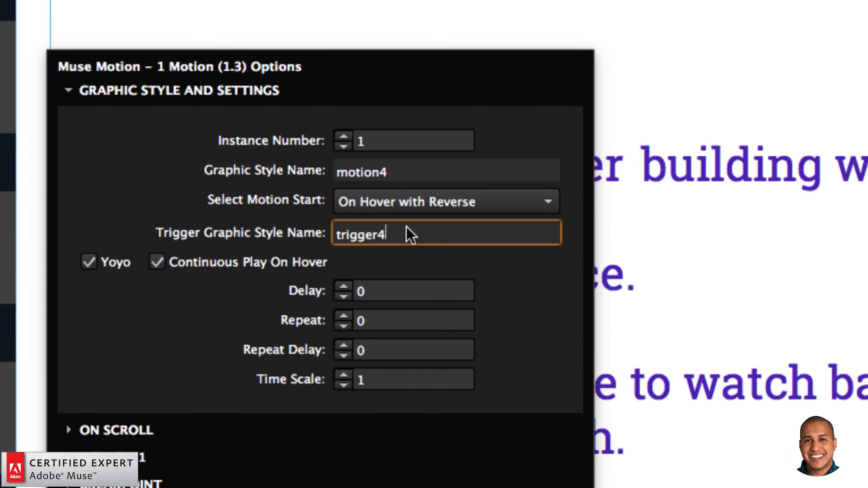
pyautogui.press('BackSpace')
pyautogui.write('5')
pyautogui.press('Return')
pyautogui.click(438, 169)
pyautogui.press('BackSpace')
pyautogui.write('5')
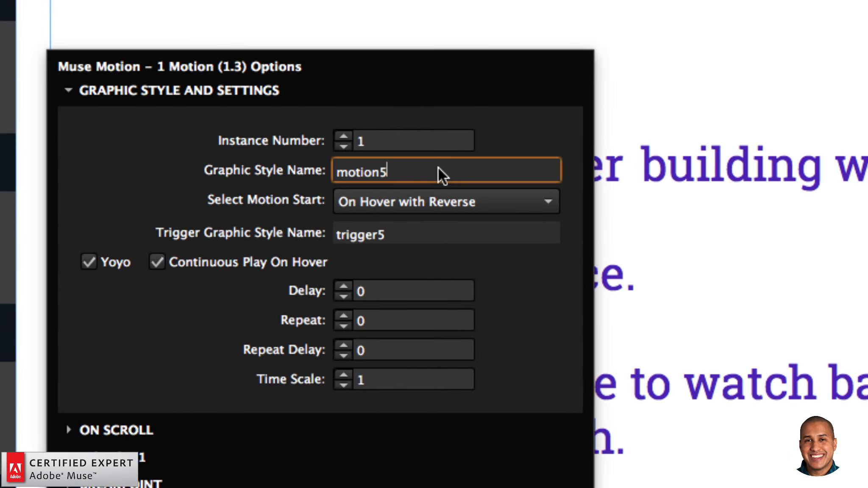
pyautogui.press('Return')
pyautogui.click(430, 171)
pyautogui.press('BackSpace')
pyautogui.write('5')
pyautogui.press('Return')
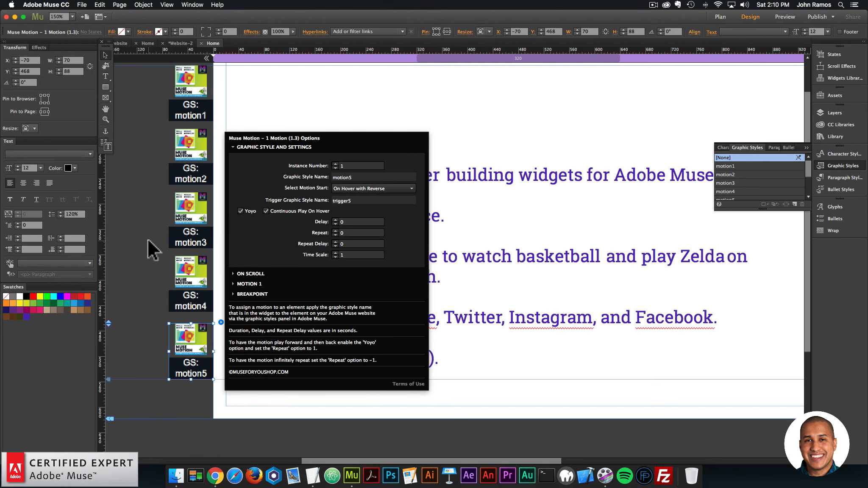
# Preview the whole site in the browser and test the hover image for "Zelda".
pyautogui.click(156, 241)
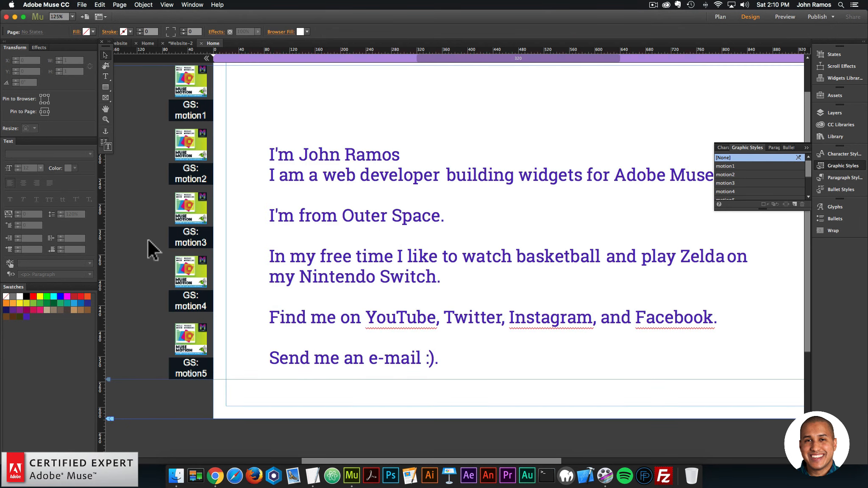
pyautogui.click(78, 4)
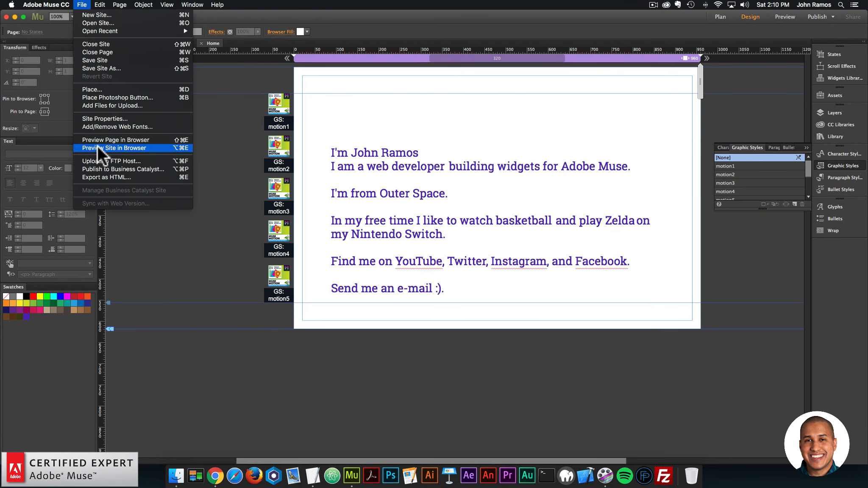
pyautogui.click(111, 148)
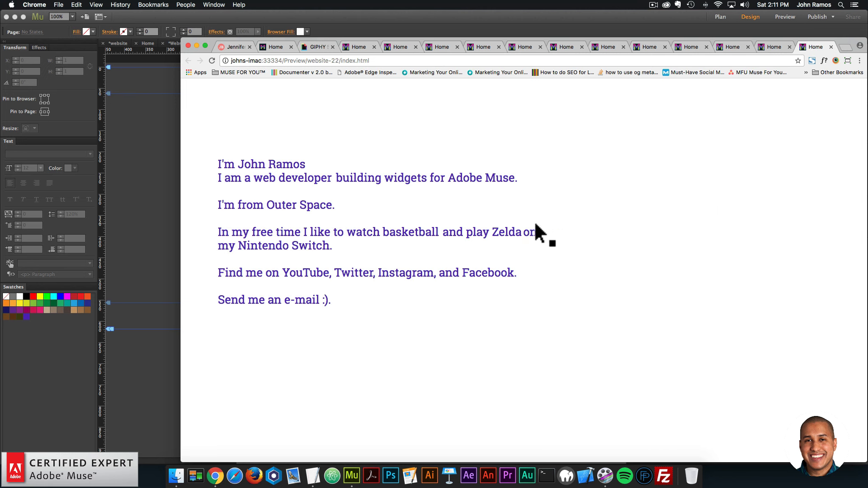
pyautogui.click(166, 190)
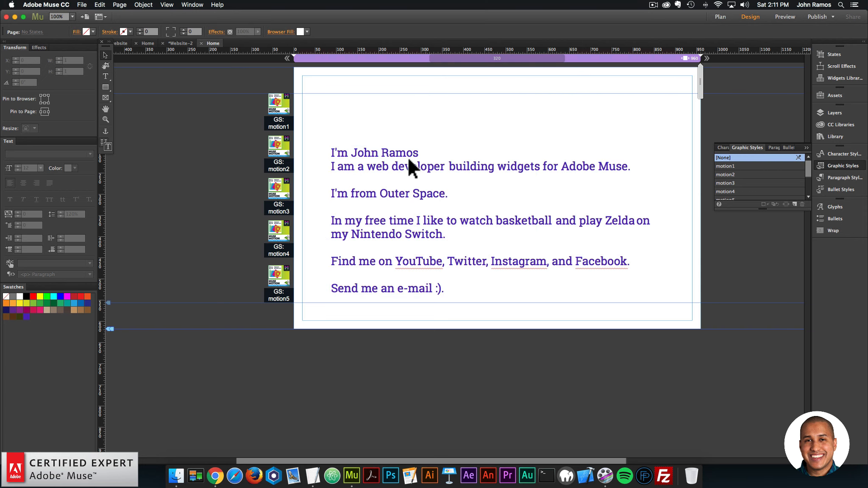
pyautogui.click(215, 475)
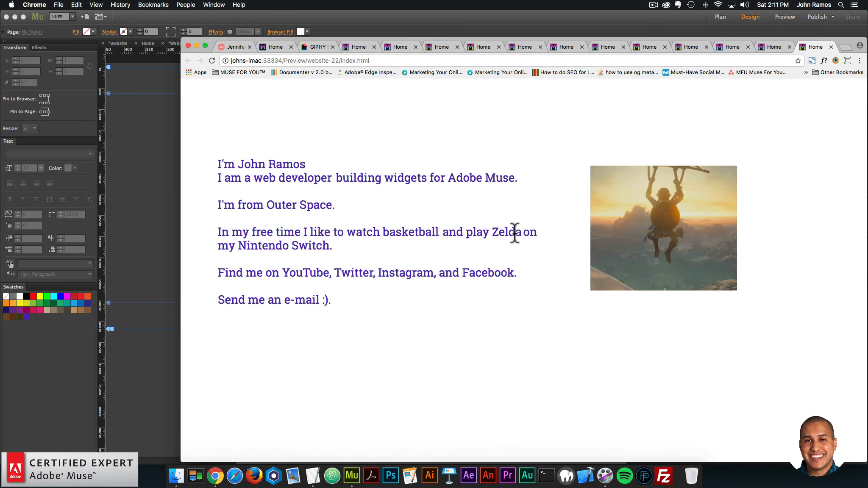
# Narrow the browser preview window and test the hover images for "Outer Space", "web developer" and the name in the first line.
pyautogui.moveTo(621, 40); pyautogui.dragTo(584, 33)
pyautogui.moveTo(831, 167); pyautogui.dragTo(687, 165)
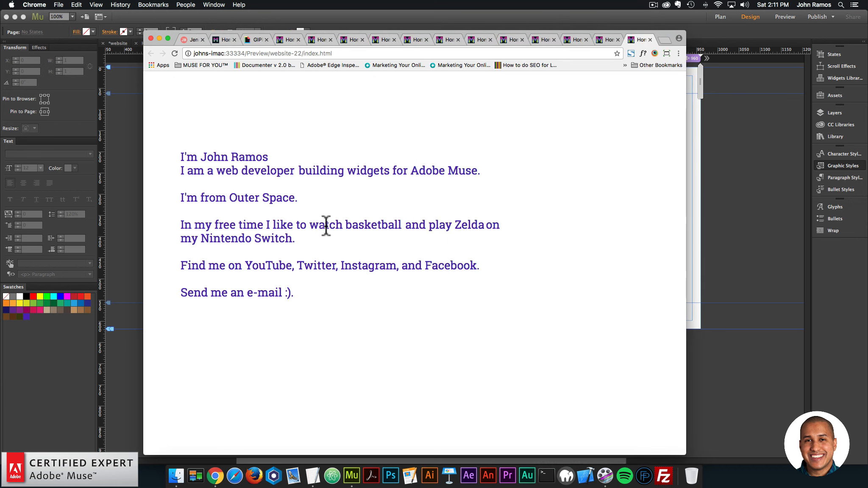
pyautogui.moveTo(685, 253); pyautogui.dragTo(676, 235)
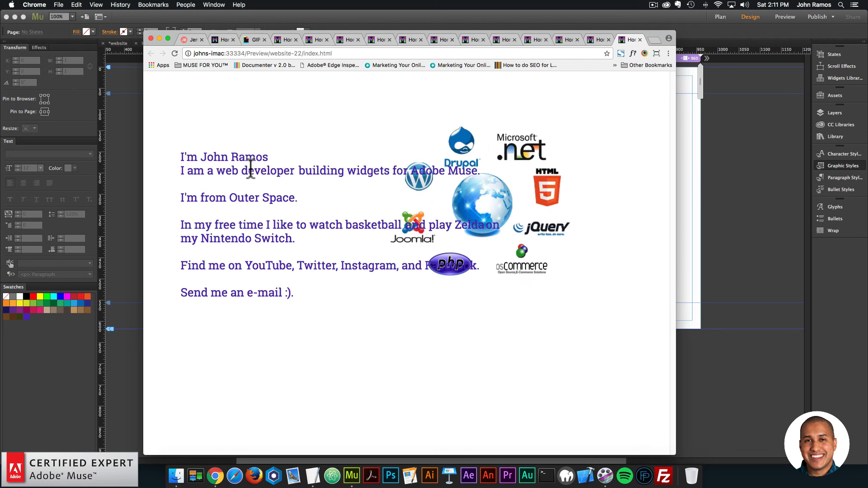
pyautogui.moveTo(254, 191)
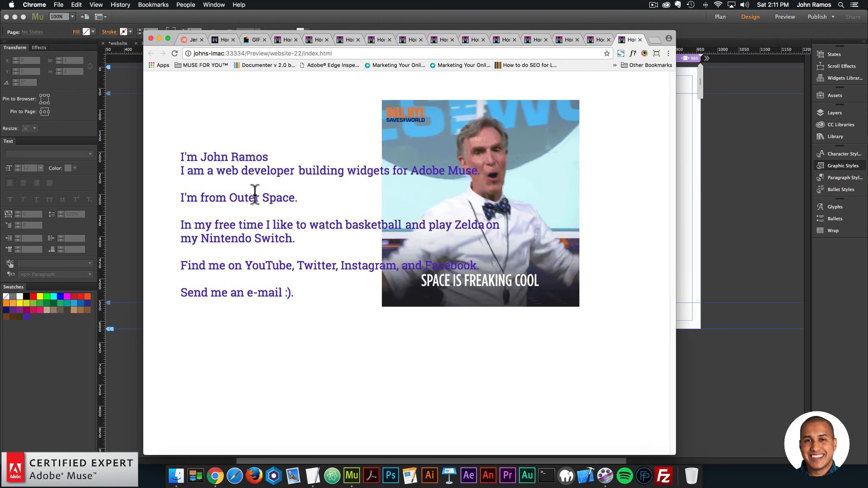
pyautogui.moveTo(232, 152)
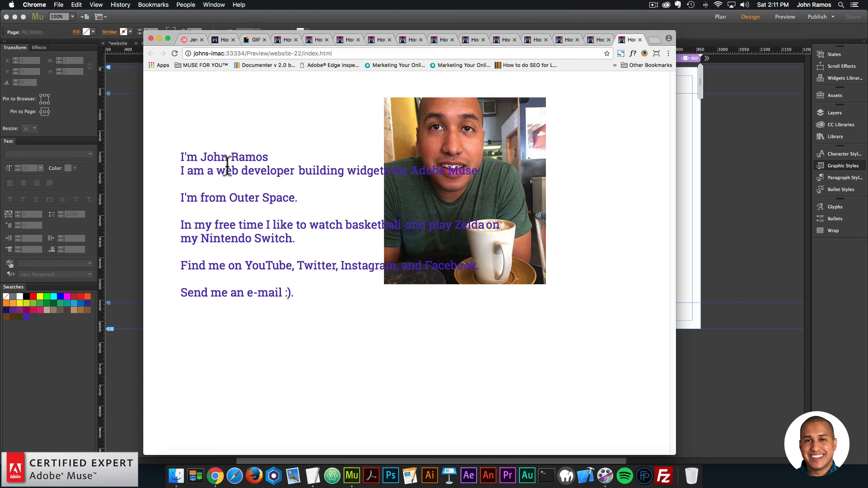
pyautogui.moveTo(234, 171)
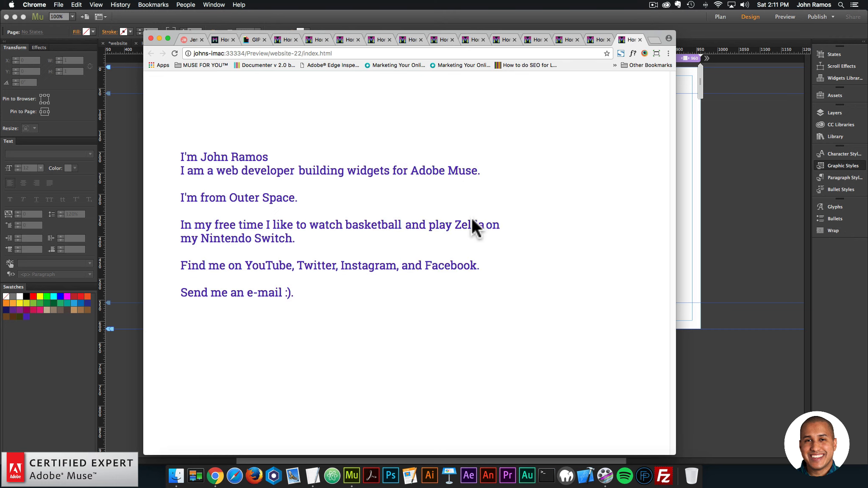
# Back in Muse, send the Zelda image rectangle to the back of the stacking order.
pyautogui.click(693, 239)
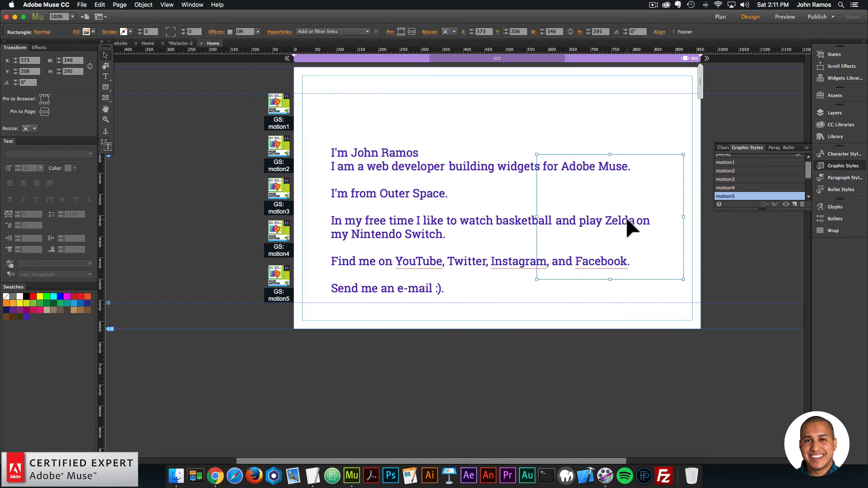
pyautogui.press('super+equal')
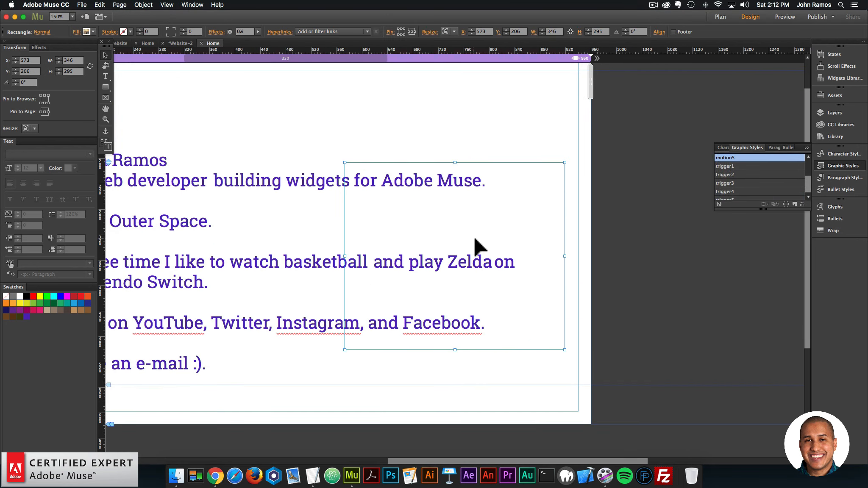
pyautogui.rightClick(472, 208)
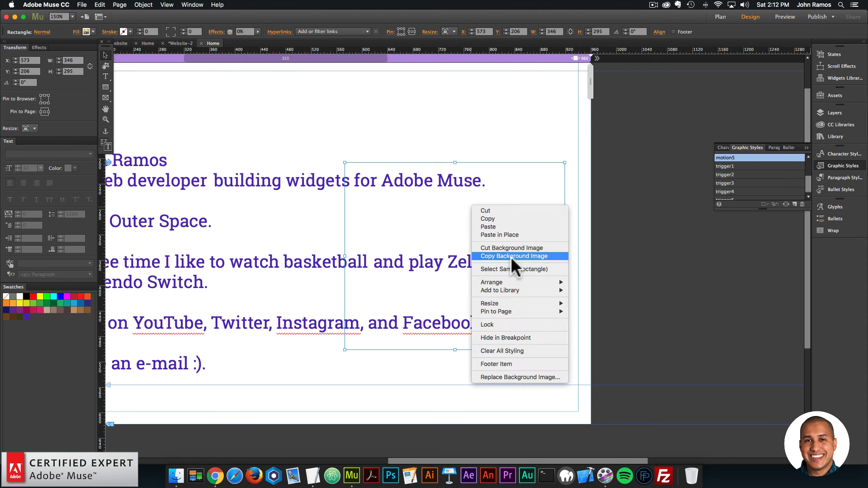
pyautogui.click(595, 306)
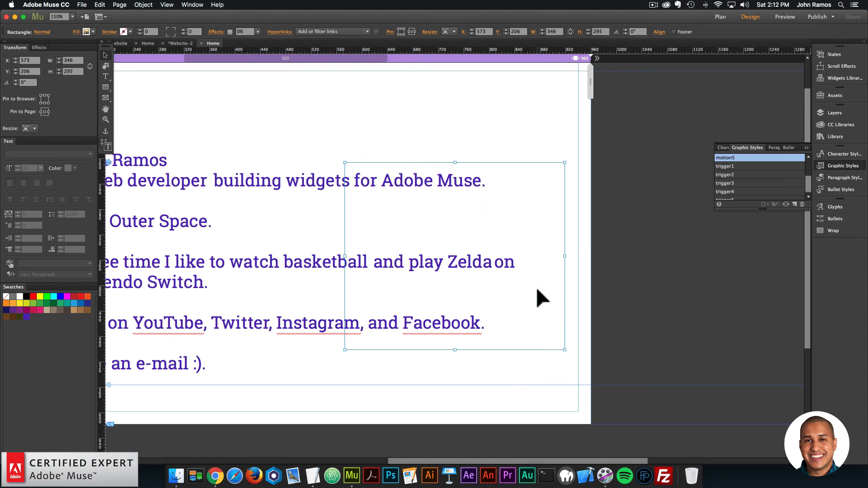
pyautogui.click(602, 249)
# Preview the page in the browser, test the word hover images again, and return to Muse.
pyautogui.click(81, 5)
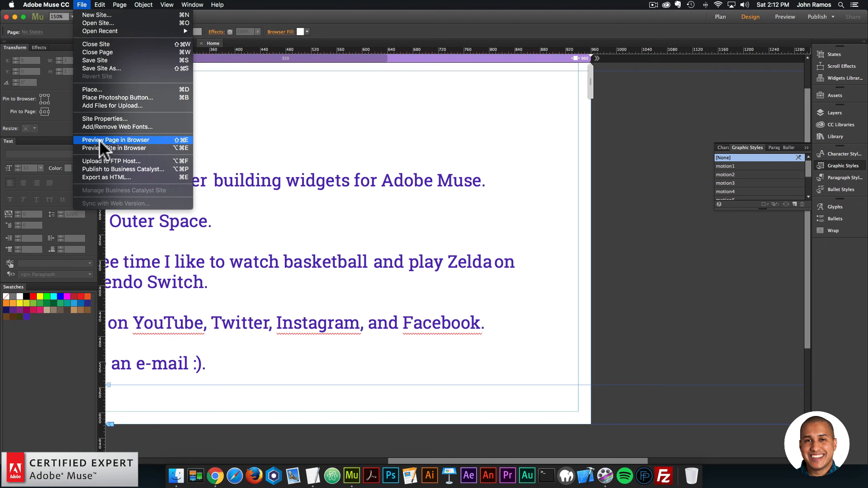
pyautogui.click(100, 140)
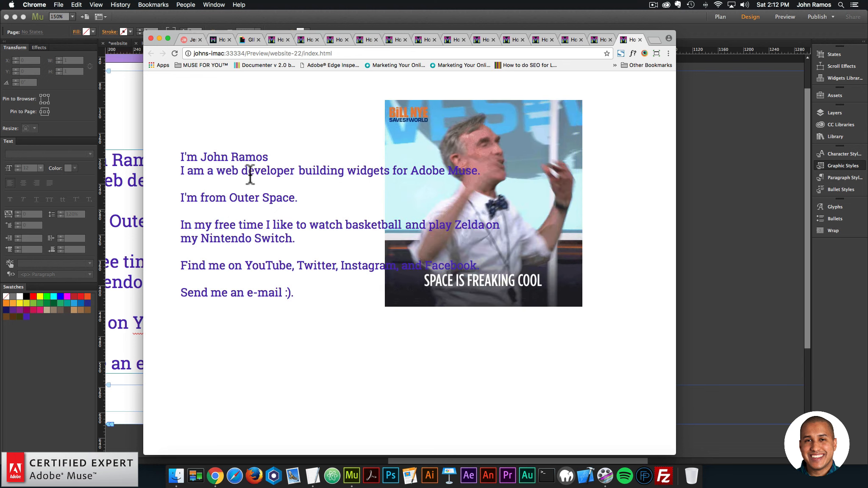
pyautogui.click(608, 254)
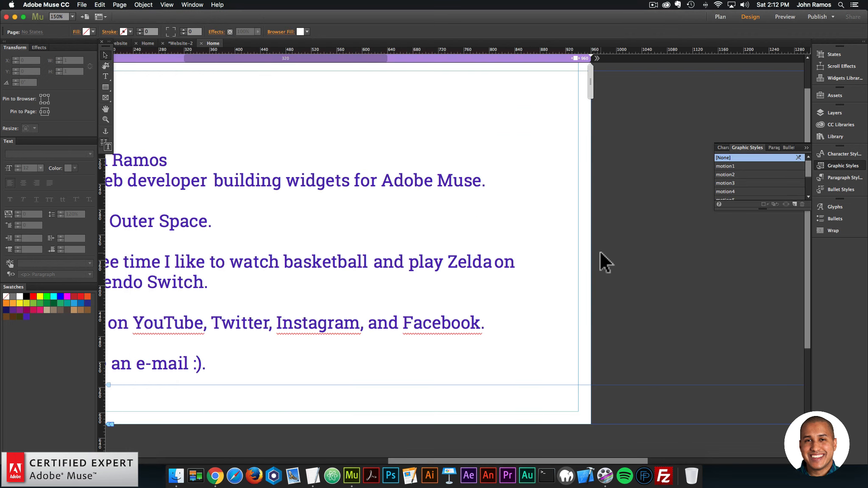
# Draw a rectangle about 159 px wide as an underline below the name in the first line, and set its height to 3.
pyautogui.press('super+1')
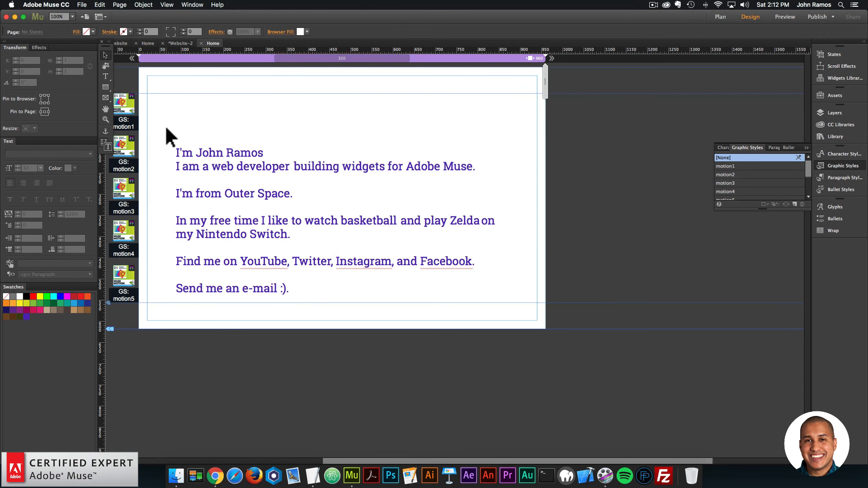
pyautogui.press('super+equal')
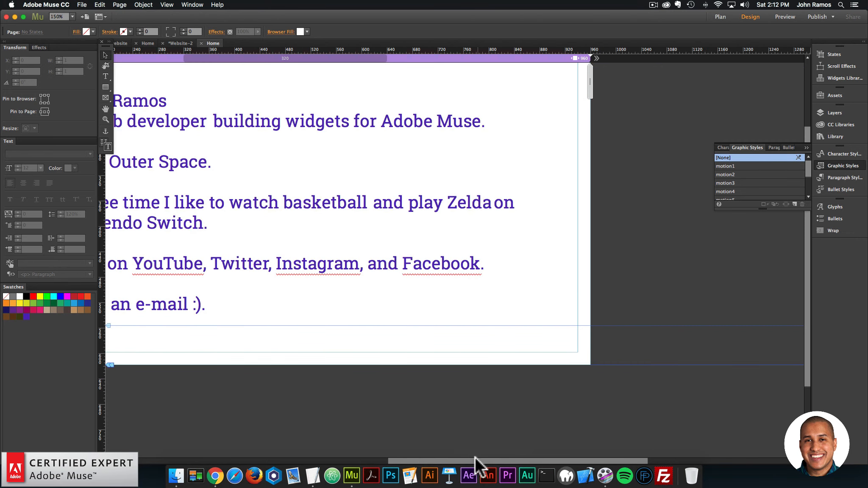
pyautogui.moveTo(475, 459); pyautogui.dragTo(406, 460)
pyautogui.scroll(2, 361, 350)
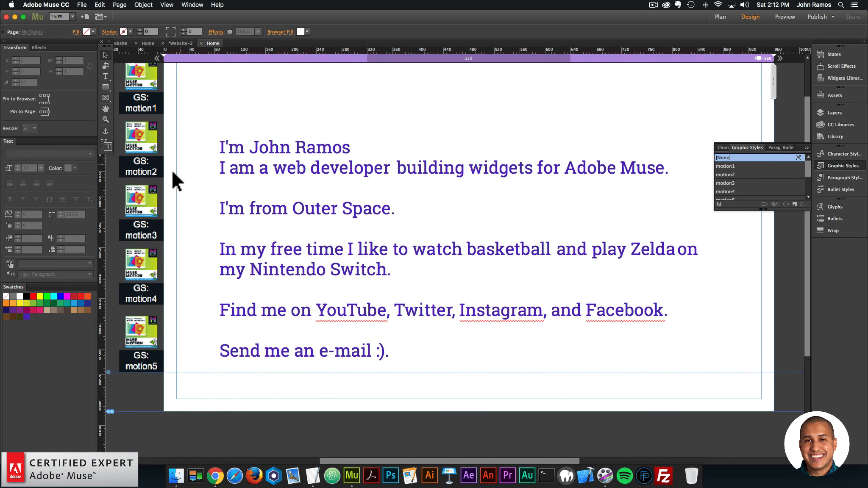
pyautogui.click(102, 84)
pyautogui.moveTo(250, 153); pyautogui.dragTo(350, 157)
pyautogui.press('super+equal')
pyautogui.press('super+equal')
pyautogui.press('super+equal')
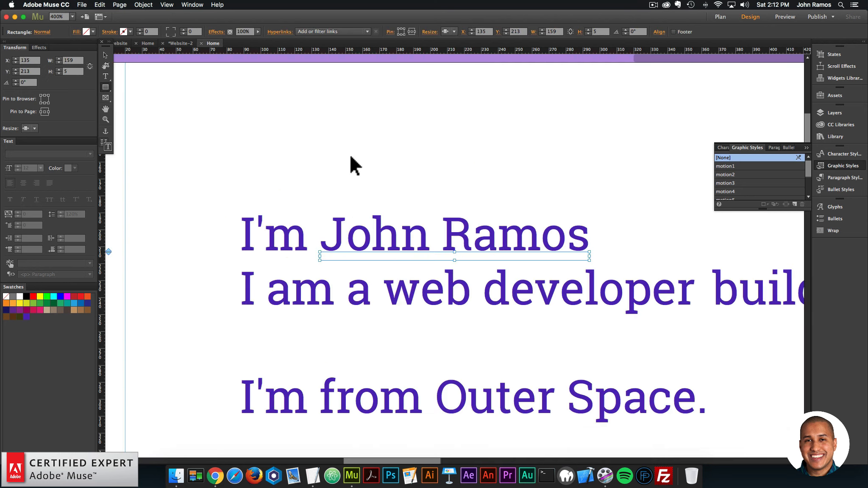
pyautogui.click(588, 34)
pyautogui.click(589, 33)
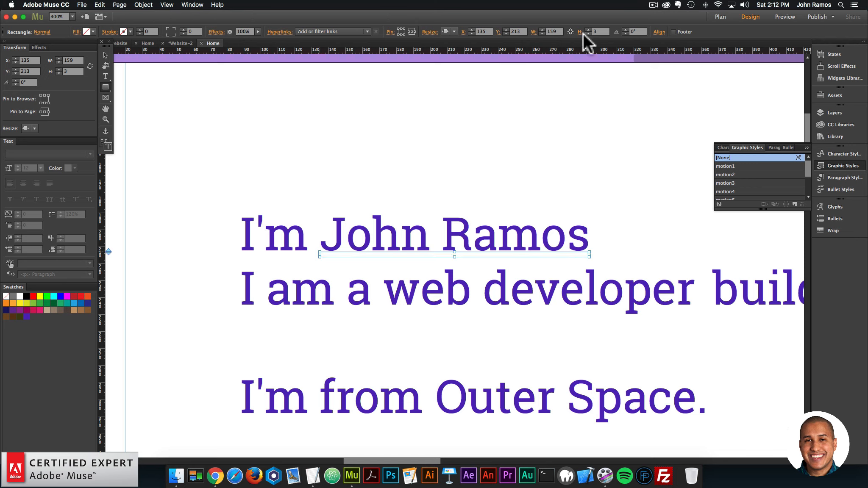
# Fill the underline rectangle with the text's purple from My Library and move it down to Y 215.
pyautogui.click(838, 126)
pyautogui.click(733, 195)
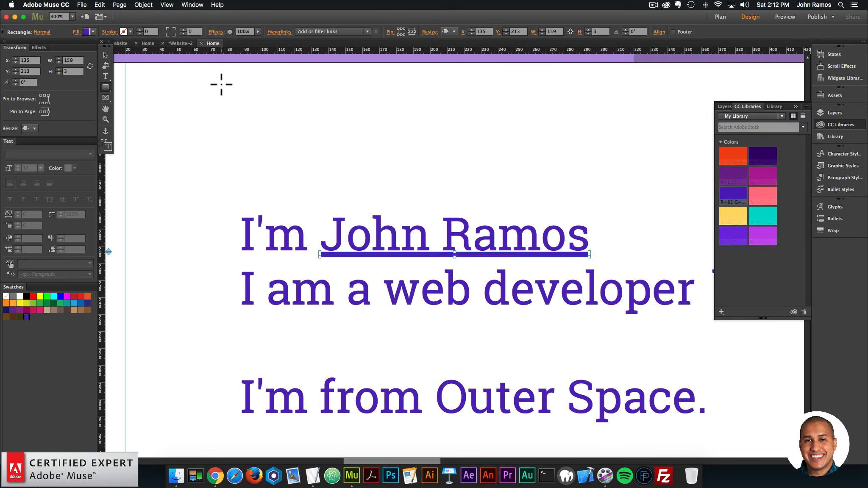
pyautogui.click(104, 54)
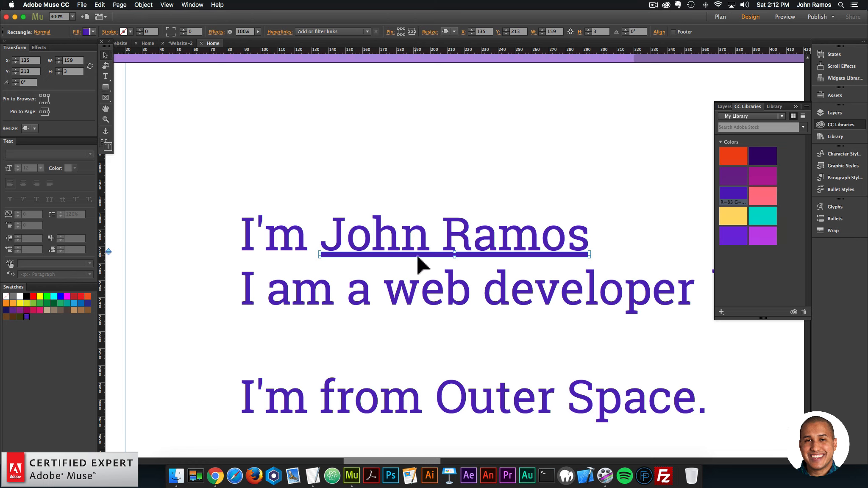
pyautogui.moveTo(418, 256); pyautogui.dragTo(417, 258)
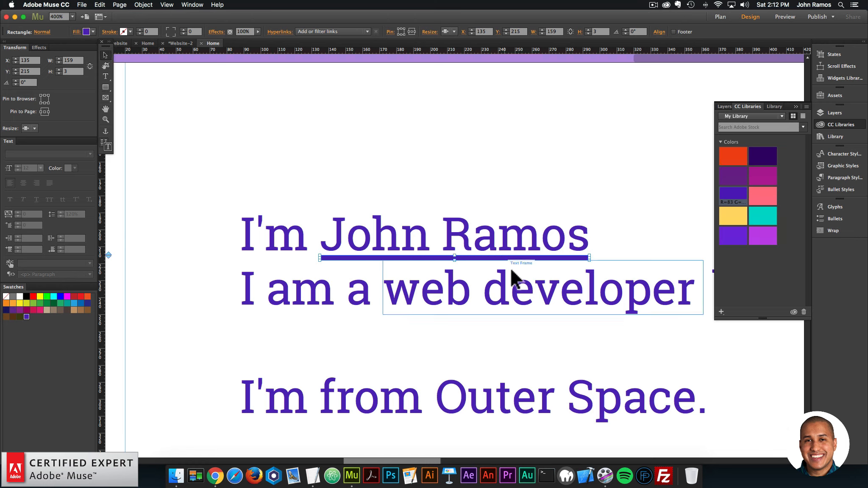
# Duplicate the underline beneath "web developer" at X 172, Y 251, and widen the copy to 185.
pyautogui.moveTo(446, 257); pyautogui.dragTo(506, 312)
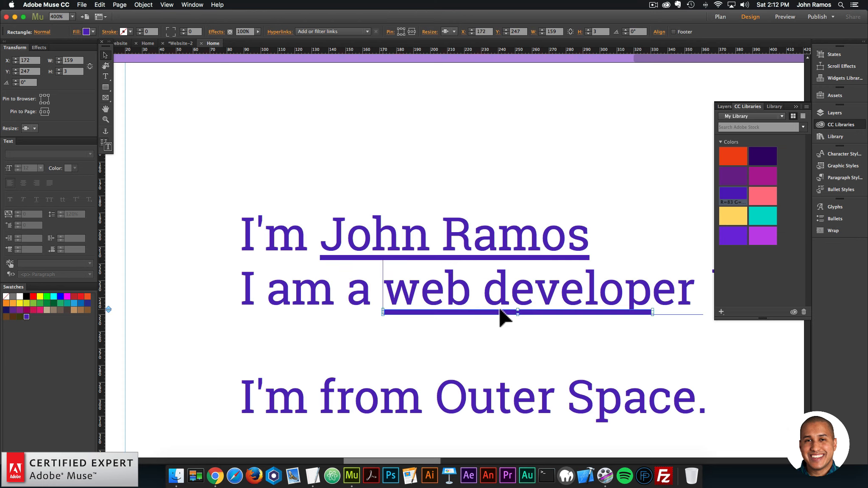
pyautogui.press('Down')
pyautogui.press('Down')
pyautogui.press('Down')
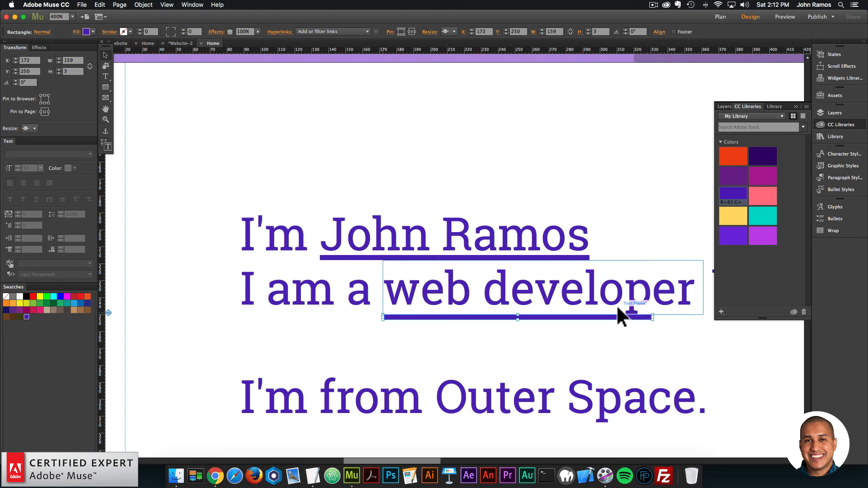
pyautogui.press('Down')
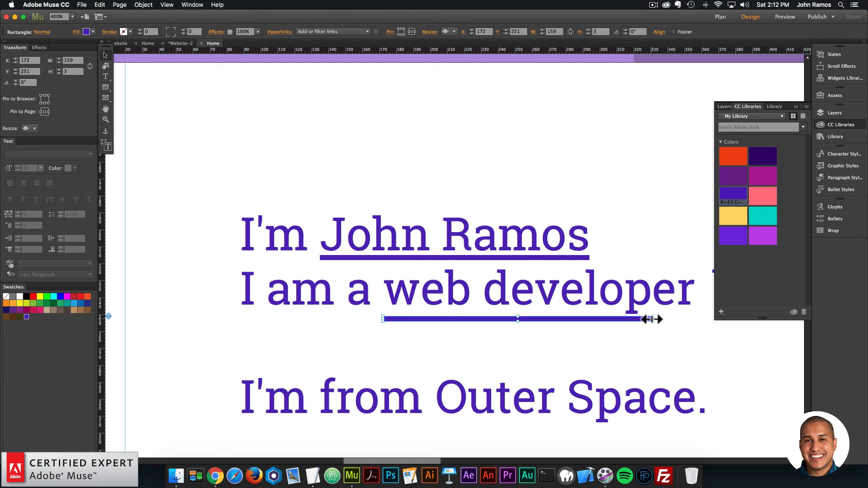
pyautogui.moveTo(696, 319); pyautogui.dragTo(697, 319)
# Place another copy of the underline beneath "Outer Space" at X 203, Y 315, with a width of 159.
pyautogui.scroll(-5, 608, 352)
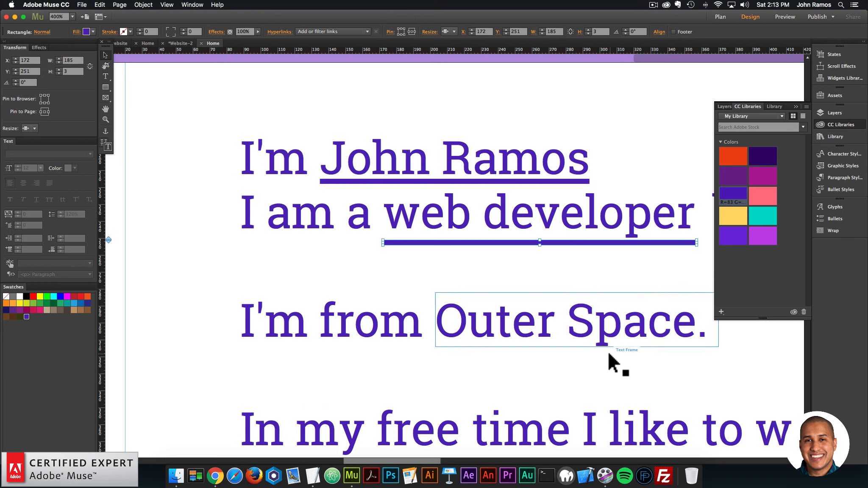
pyautogui.press('super+v')
pyautogui.moveTo(428, 253); pyautogui.dragTo(546, 303)
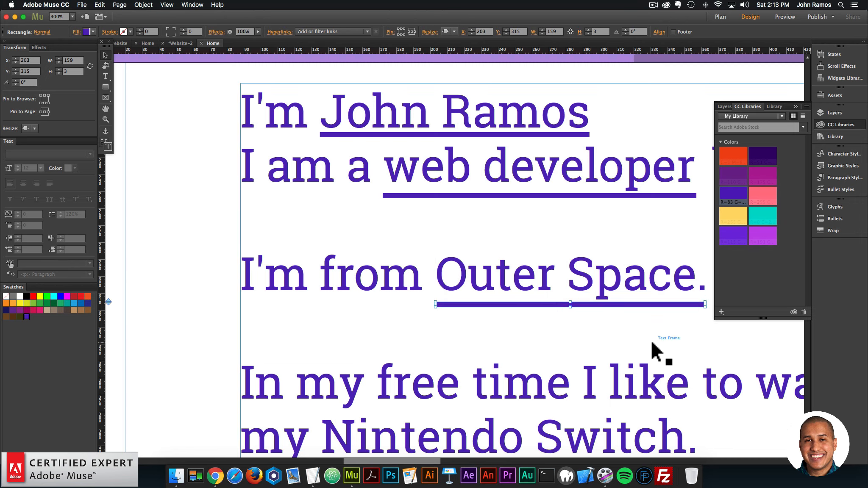
# Duplicate the "Outer Space" underline beneath "basketball" at X 477, Y 377, and shorten the copy to a width of 133.
pyautogui.press('super+minus')
pyautogui.press('super+minus')
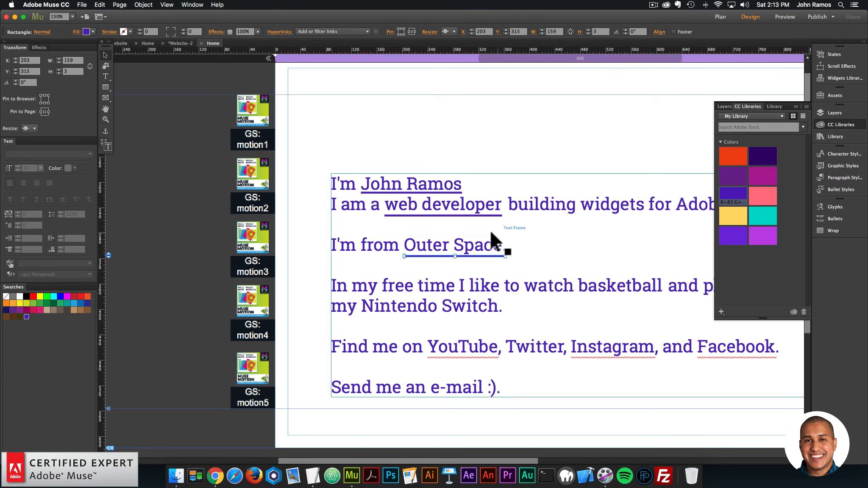
pyautogui.moveTo(477, 256); pyautogui.dragTo(649, 297)
pyautogui.press('super+equal')
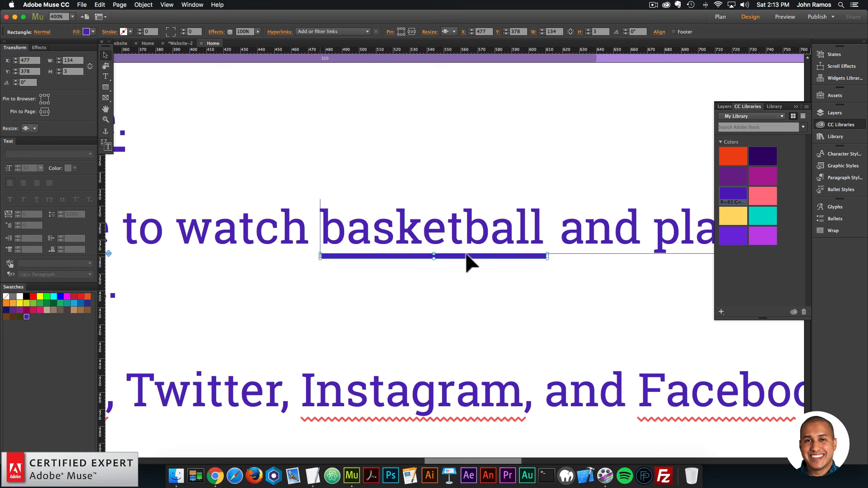
pyautogui.moveTo(468, 254); pyautogui.dragTo(465, 251)
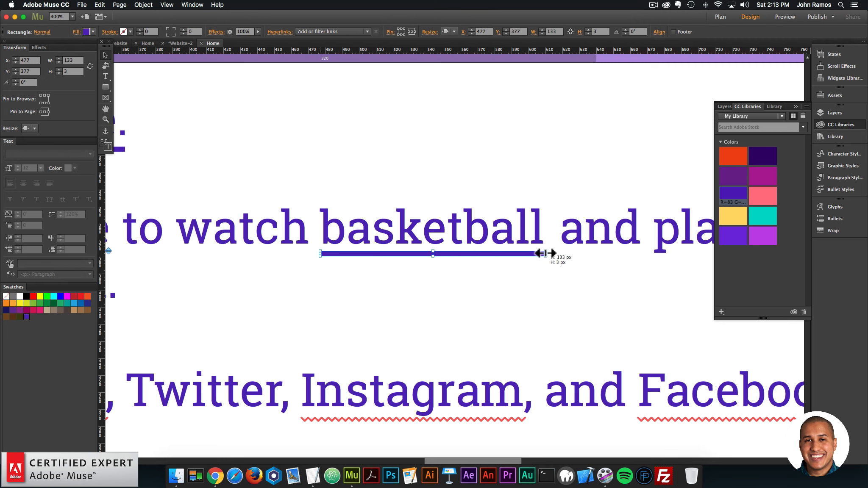
# Duplicate the "basketball" underline beneath "Zelda" at X 735, Y 377, and shorten the copy to a width of 70.
pyautogui.press('super+minus')
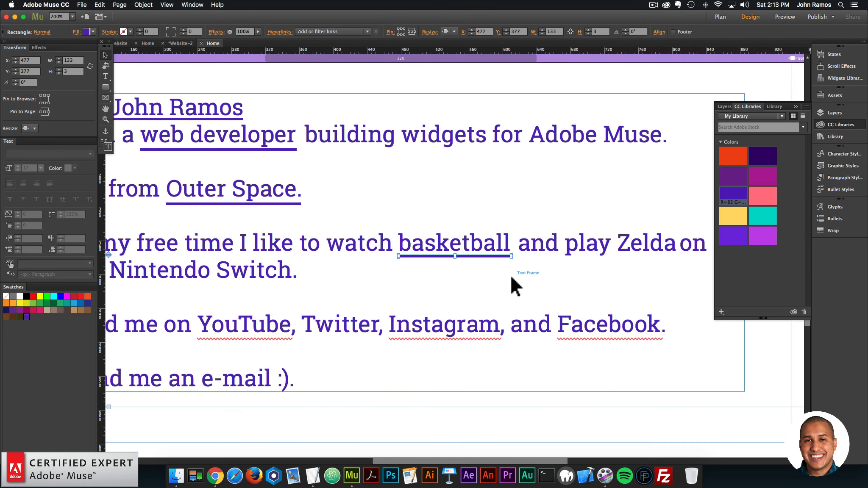
pyautogui.moveTo(471, 257); pyautogui.dragTo(438, 255)
pyautogui.press('super+equal')
pyautogui.press('super+equal')
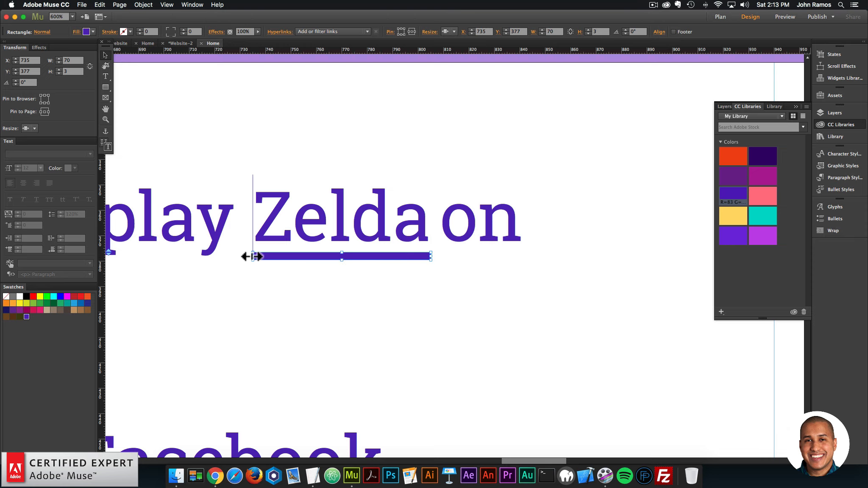
# Preview the page in the browser to check the underlines beneath the intro text's words.
pyautogui.hscroll(-10, 507, 457)
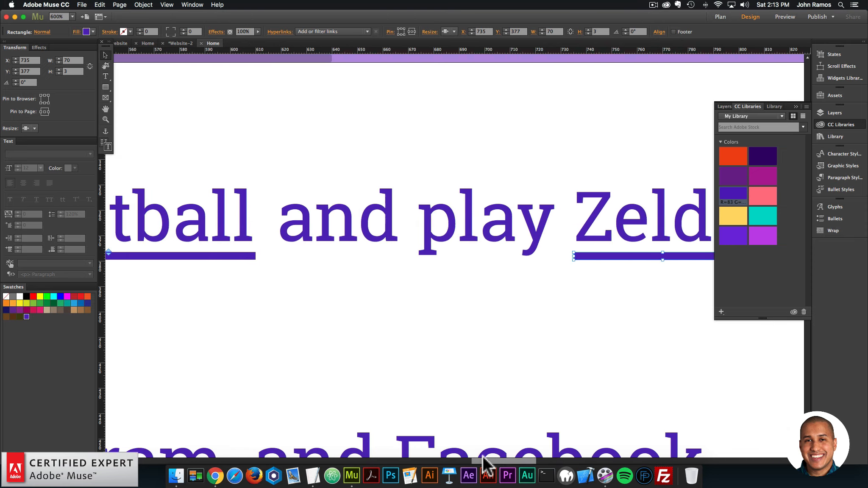
pyautogui.moveTo(605, 255); pyautogui.dragTo(603, 256)
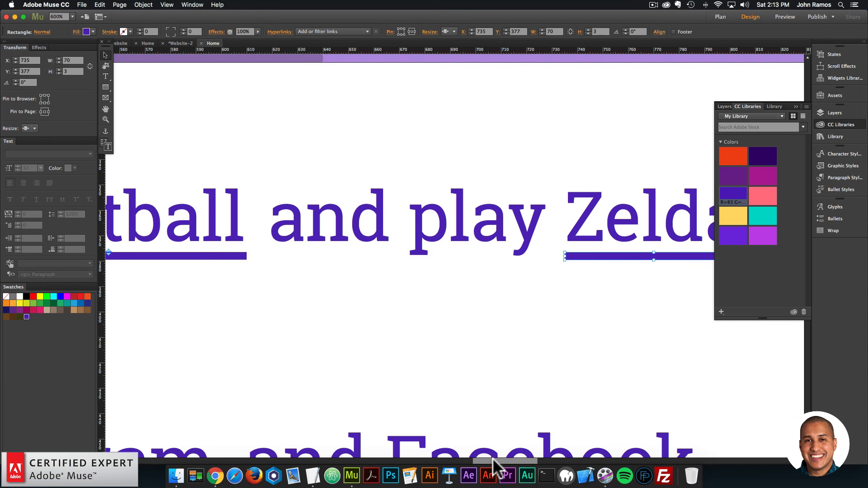
pyautogui.hscroll(9, 518, 458)
pyautogui.press('super+minus')
pyautogui.press('super+minus')
pyautogui.press('super+minus')
pyautogui.press('super+minus')
pyautogui.press('super+minus')
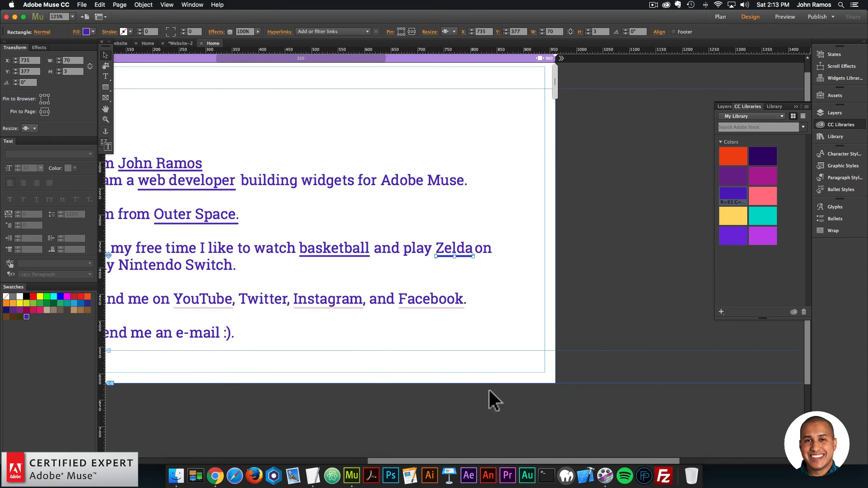
pyautogui.hscroll(-7, 473, 452)
pyautogui.click(348, 425)
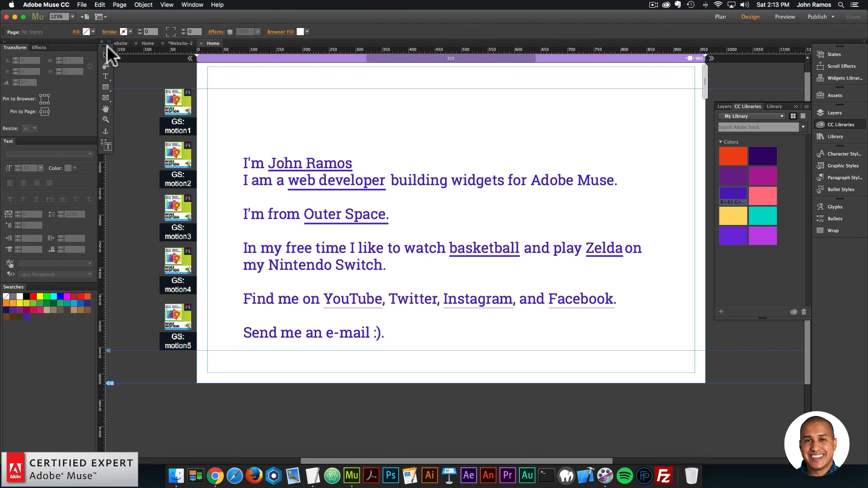
pyautogui.click(82, 4)
pyautogui.click(117, 140)
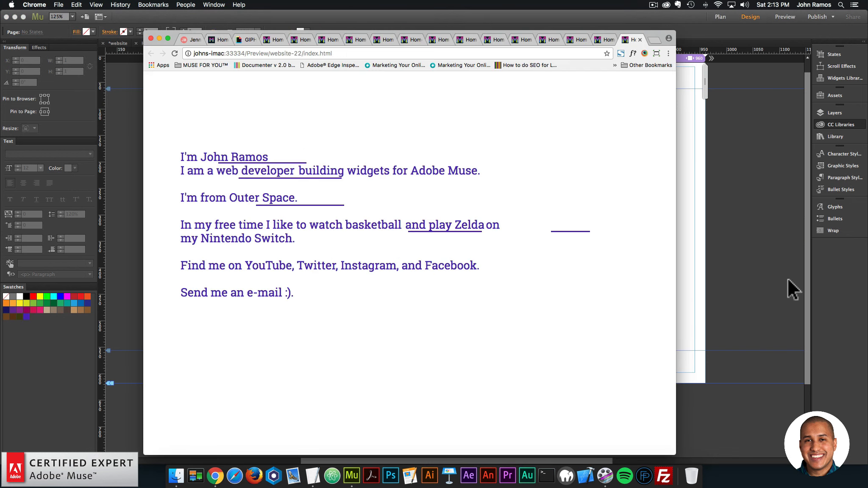
# Switch back to Muse and turn off responsive resizing for all five underlines in the intro text.
pyautogui.click(684, 264)
pyautogui.click(603, 255)
pyautogui.keyDown('shift'); pyautogui.click(506, 256); pyautogui.keyUp('shift')
pyautogui.keyDown('shift'); pyautogui.click(363, 223); pyautogui.keyUp('shift')
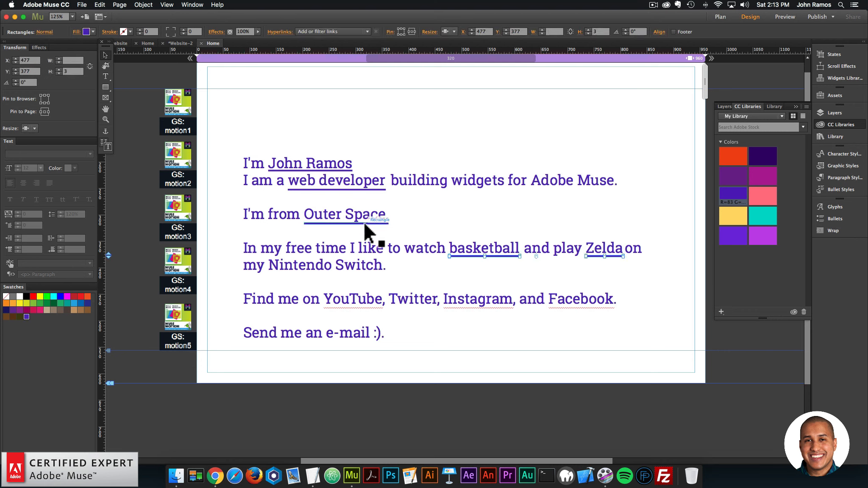
pyautogui.keyDown('shift'); pyautogui.click(349, 189); pyautogui.keyUp('shift')
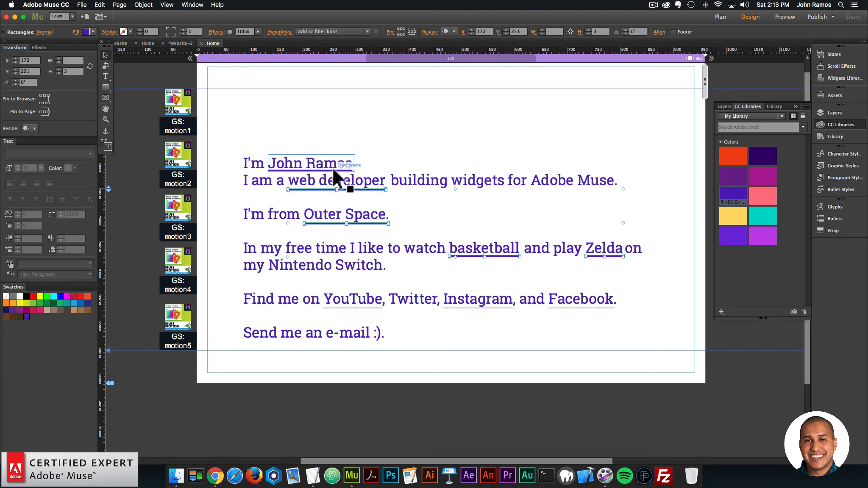
pyautogui.keyDown('shift'); pyautogui.click(333, 168); pyautogui.keyUp('shift')
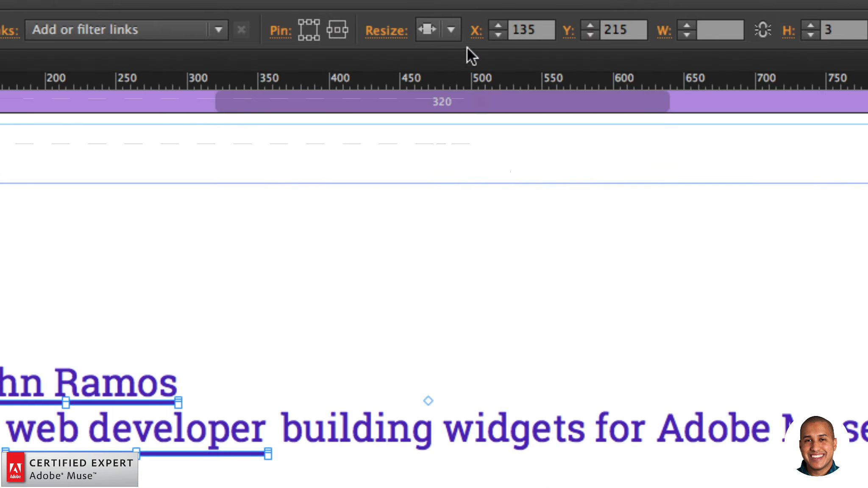
pyautogui.click(454, 31)
pyautogui.click(456, 56)
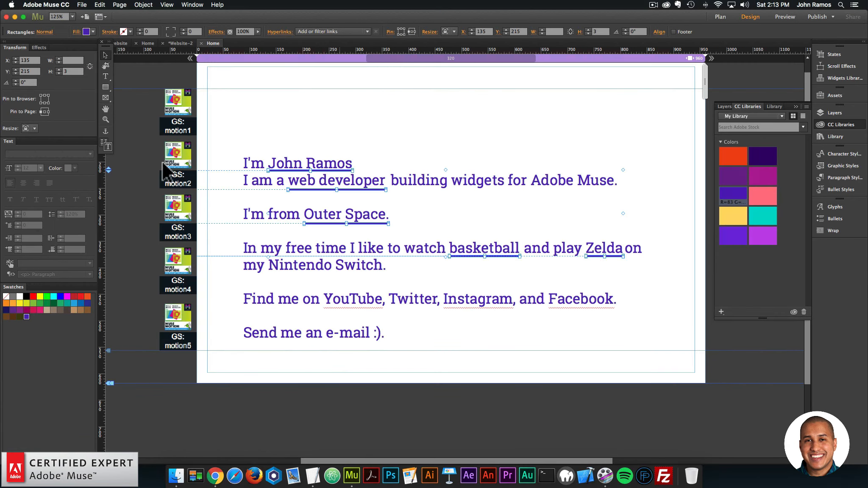
# Preview the page in the browser again and test the hover images on the underlined words.
pyautogui.click(119, 190)
pyautogui.click(81, 5)
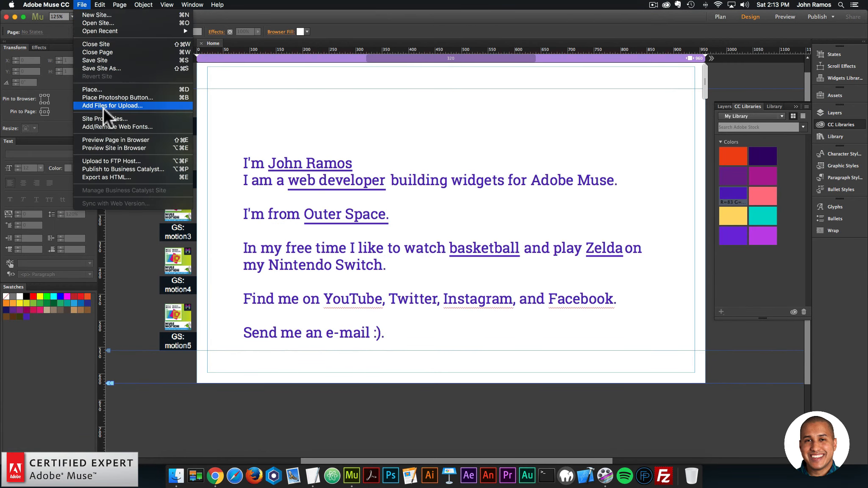
pyautogui.click(100, 140)
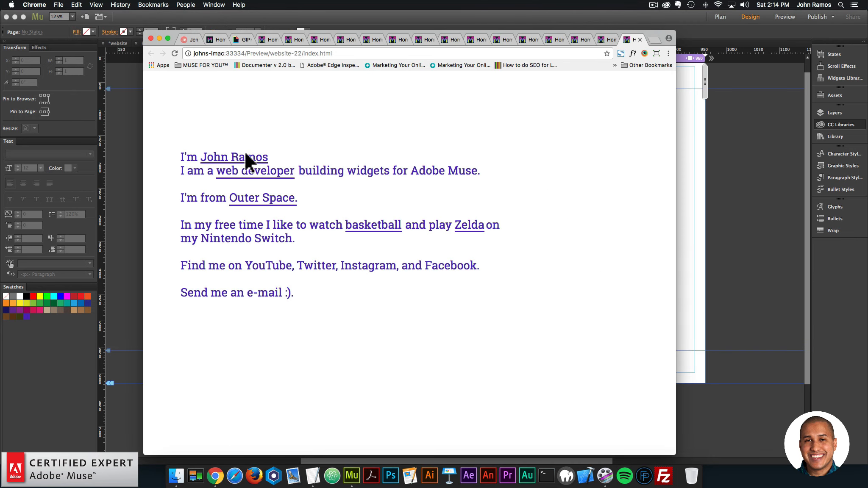
pyautogui.moveTo(371, 227)
pyautogui.moveTo(470, 228)
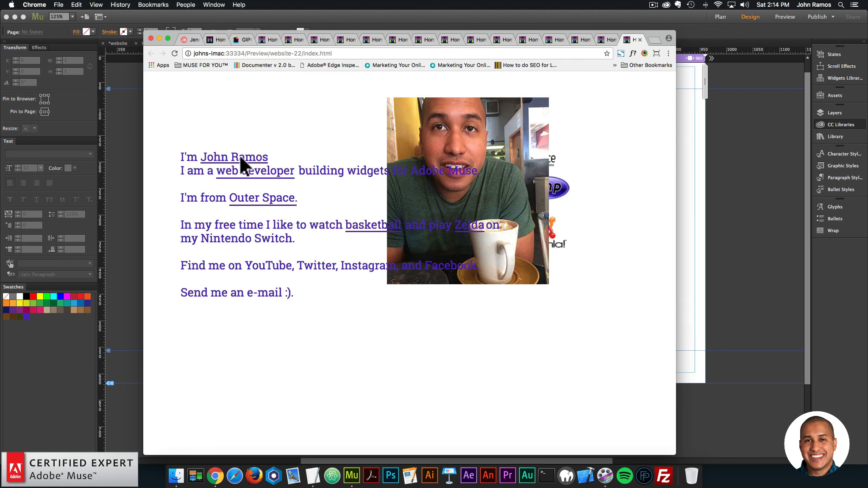
pyautogui.moveTo(248, 169)
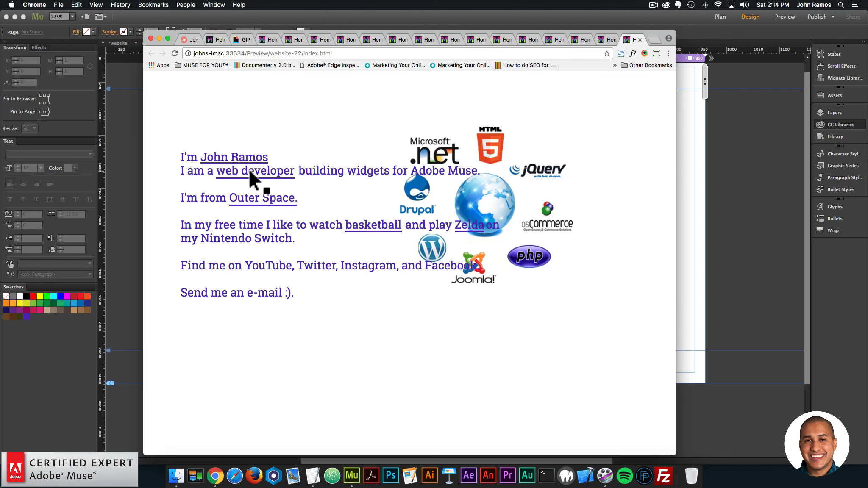
# Return to Muse, find "font smoother" in the widget library, and place the second Font Smoother widget beside the page, below the motion5 widget.
pyautogui.click(742, 265)
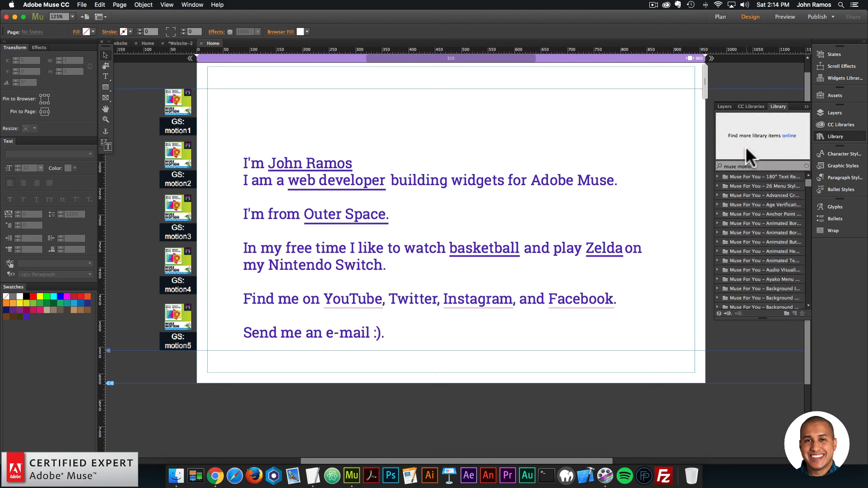
pyautogui.moveTo(759, 167); pyautogui.dragTo(592, 124)
pyautogui.write('font smo')
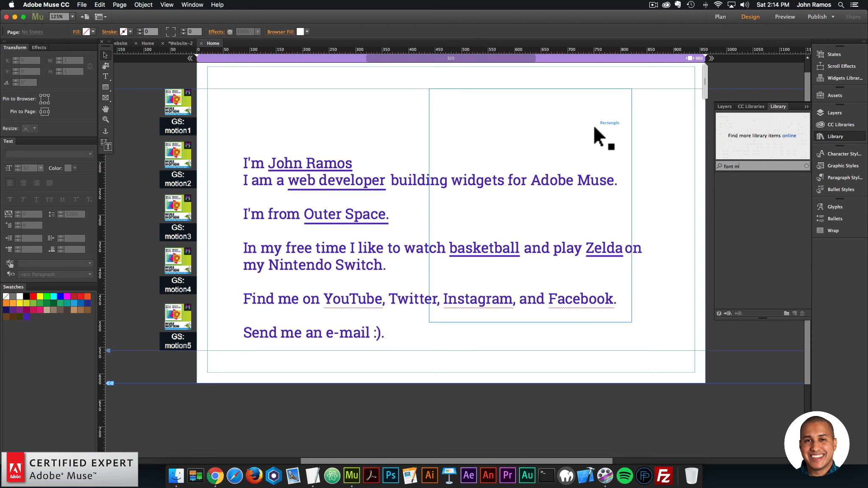
pyautogui.write('other')
pyautogui.click(758, 195)
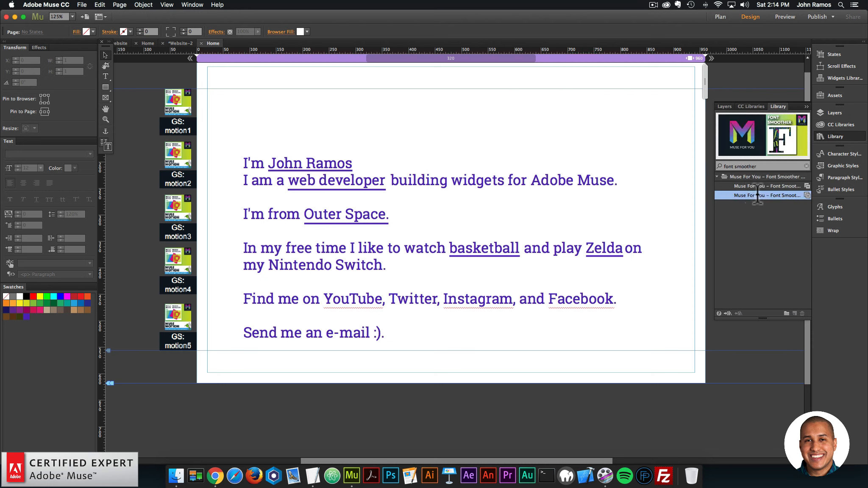
pyautogui.moveTo(182, 233); pyautogui.dragTo(180, 377)
pyautogui.click(141, 315)
# Compare the intro text with the finished Home page and try setting its line spacing to 150%.
pyautogui.click(271, 255)
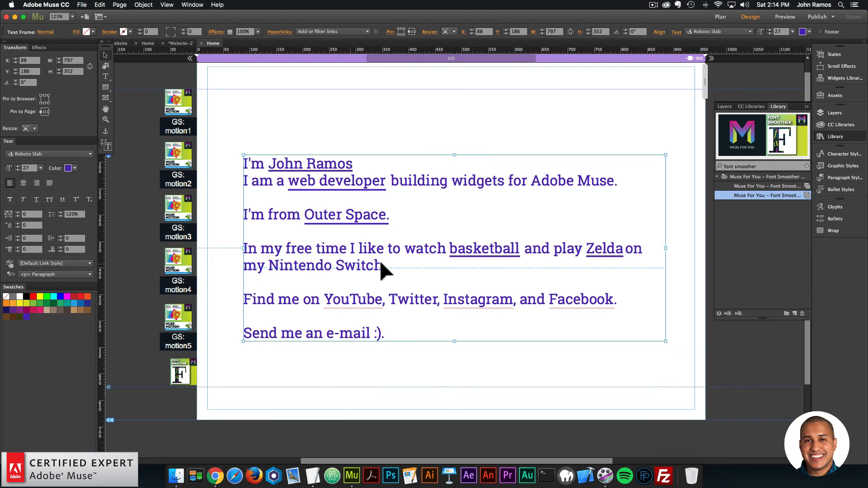
pyautogui.click(146, 40)
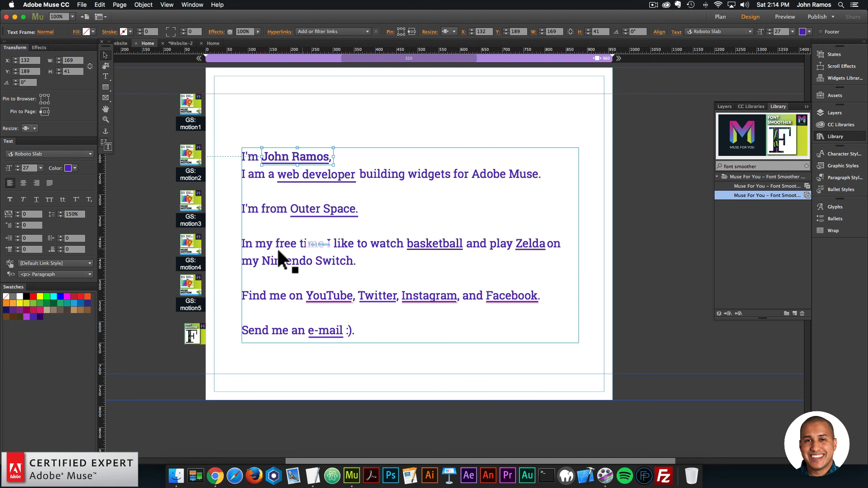
pyautogui.click(213, 43)
pyautogui.doubleClick(360, 254)
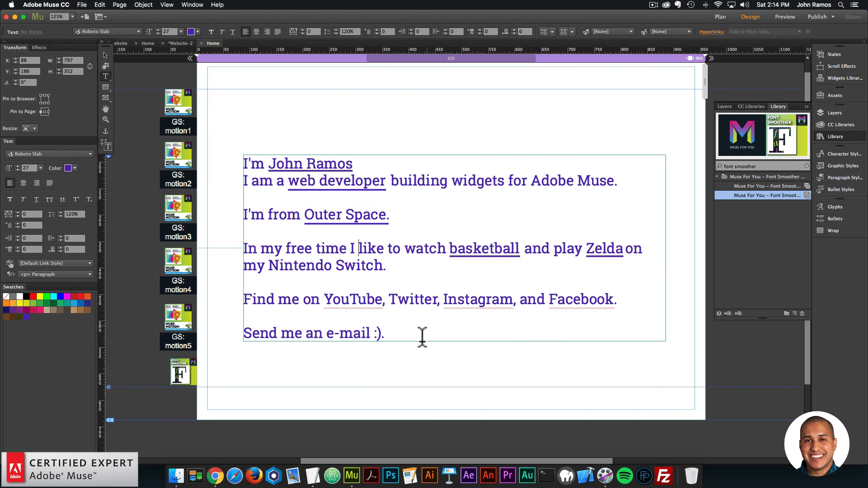
pyautogui.press('super+a')
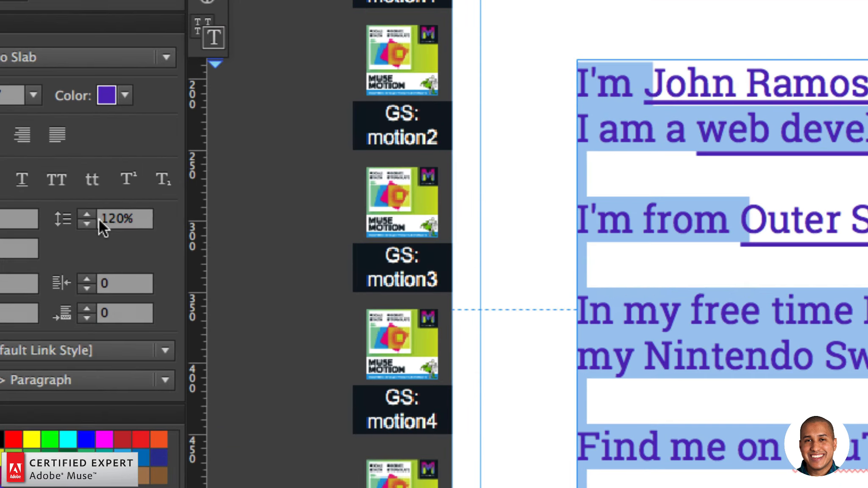
pyautogui.click(65, 215)
pyautogui.write('150')
pyautogui.press('Return')
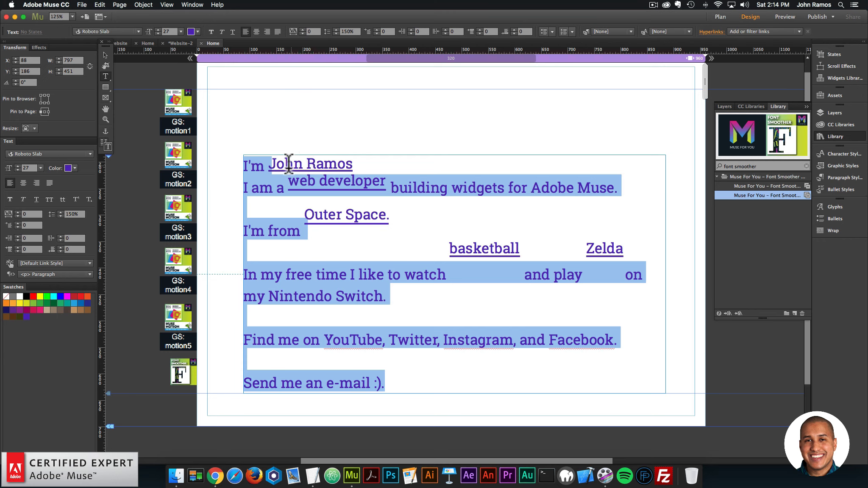
# Undo the line spacing change on the intro text and deselect the text frame.
pyautogui.click(106, 55)
pyautogui.press('super+z')
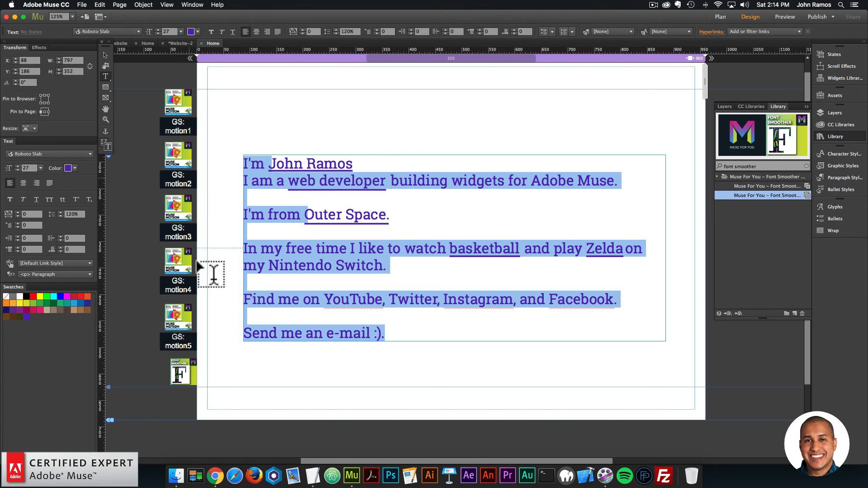
pyautogui.click(105, 55)
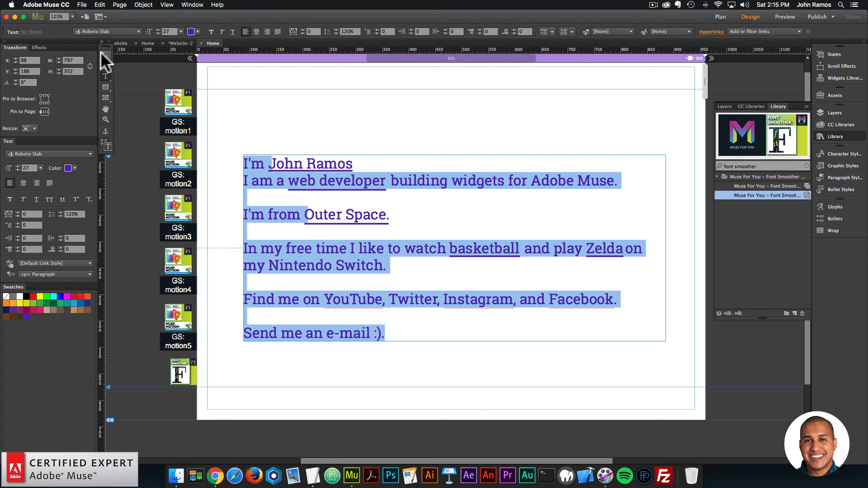
pyautogui.click(299, 135)
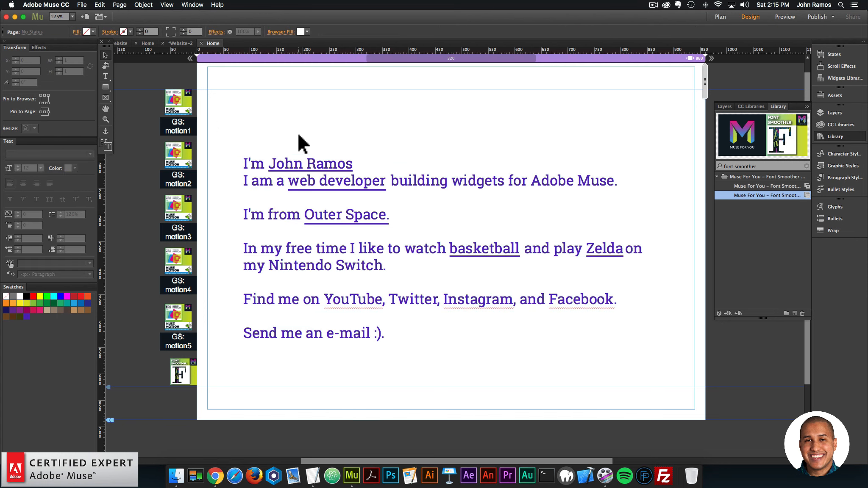
# Examine the motion1 widget, the separate text frames of the underlined words, and the hidden image rectangle over the intro text.
pyautogui.click(181, 101)
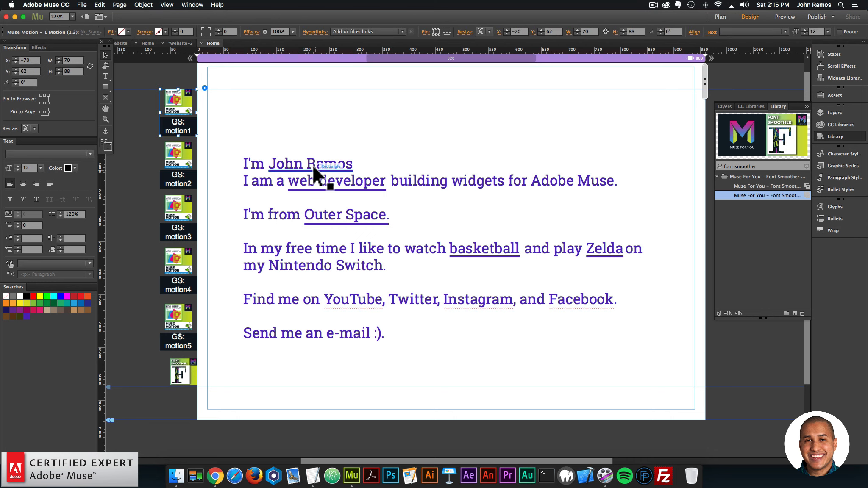
pyautogui.click(398, 179)
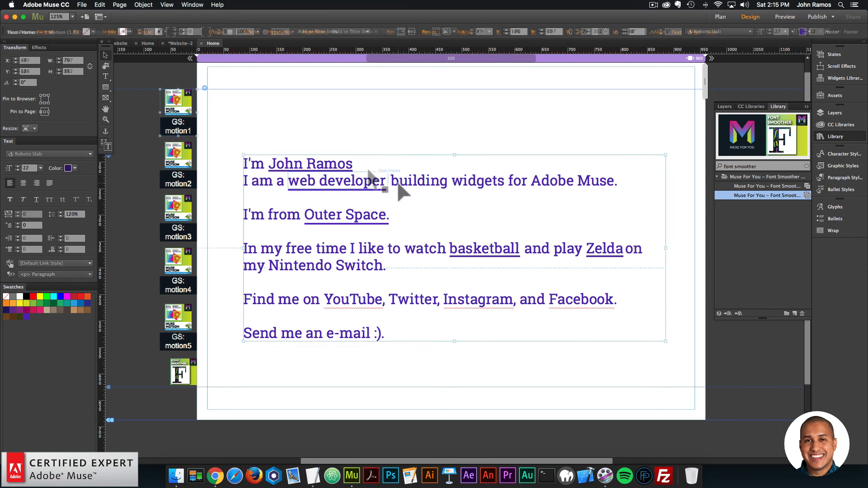
pyautogui.click(340, 158)
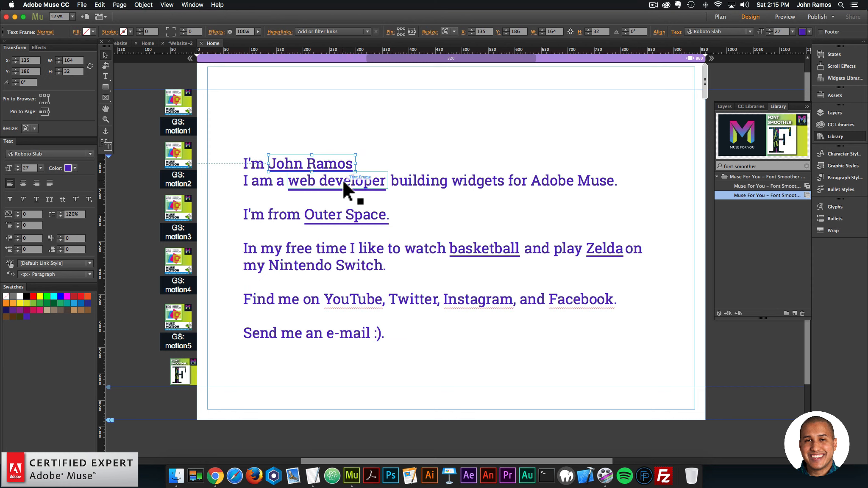
pyautogui.click(482, 247)
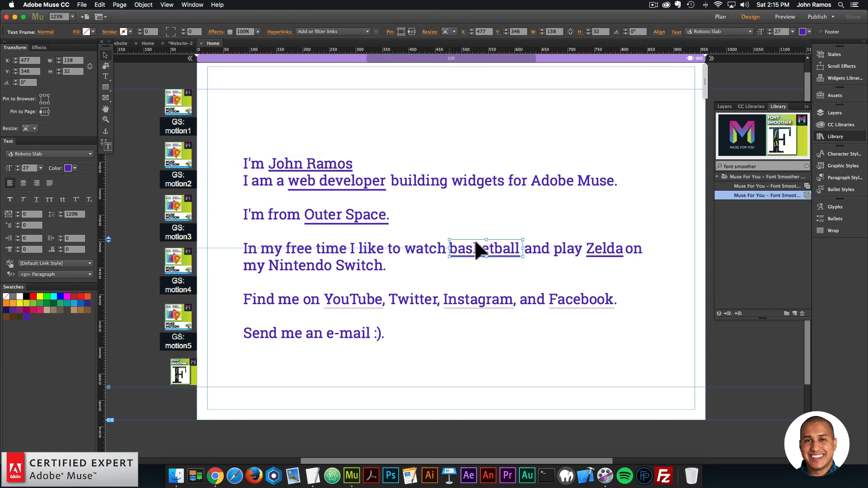
pyautogui.click(334, 163)
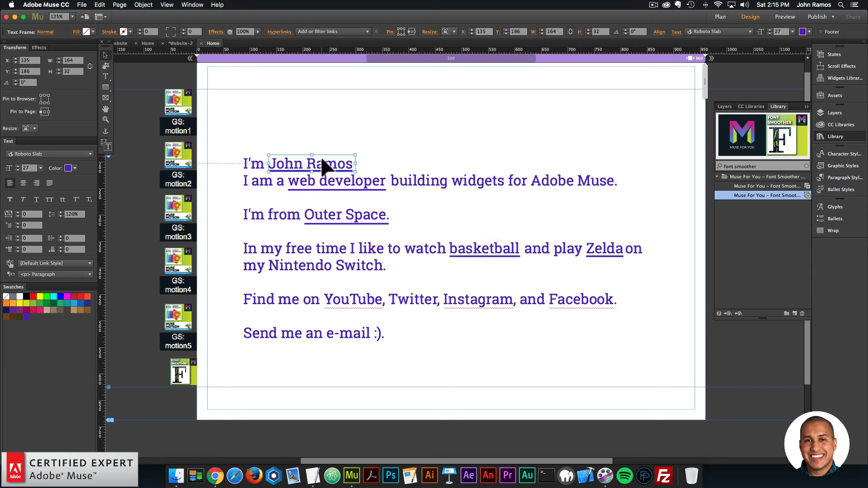
pyautogui.click(469, 248)
pyautogui.click(595, 247)
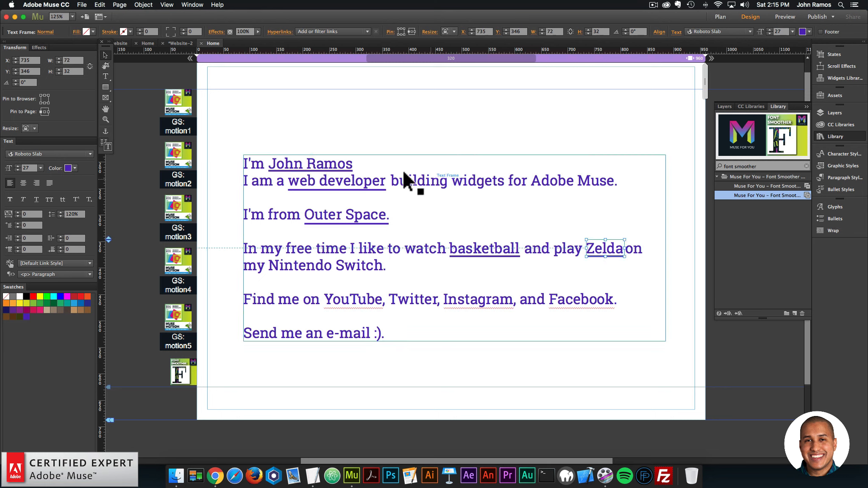
pyautogui.click(572, 123)
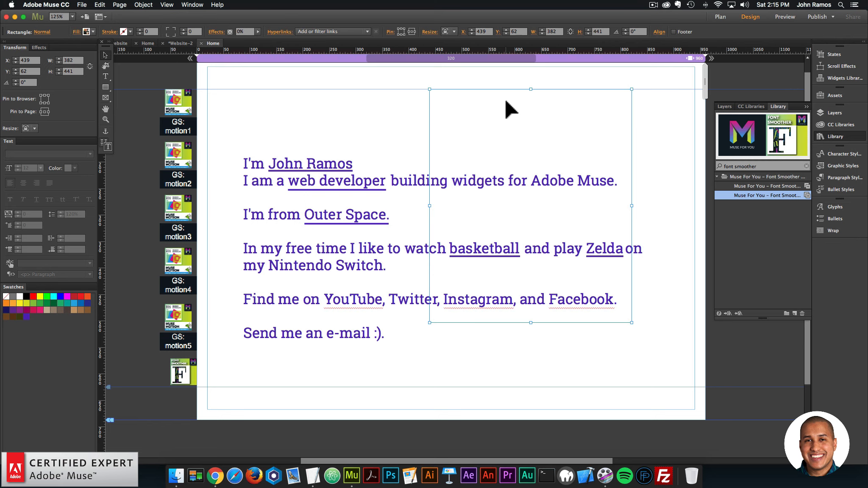
# Review the motion1 widget's Motion 1 opacity settings and its graphic style and trigger style names.
pyautogui.click(187, 111)
pyautogui.click(205, 89)
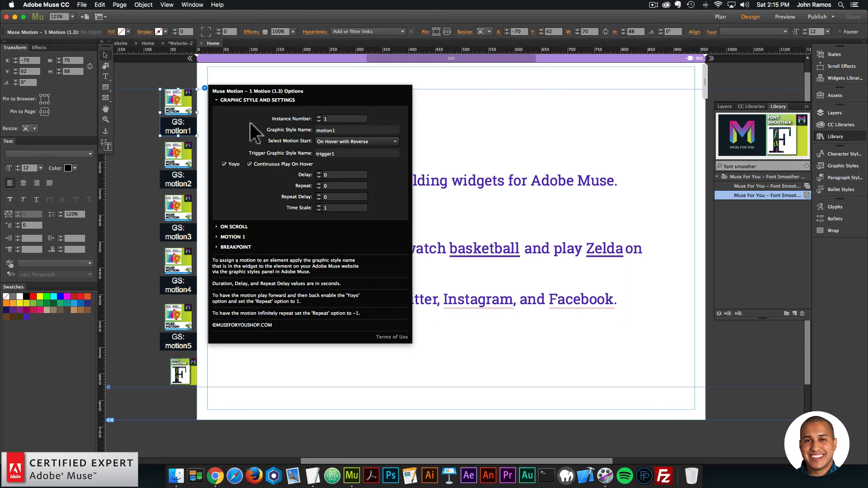
pyautogui.click(238, 237)
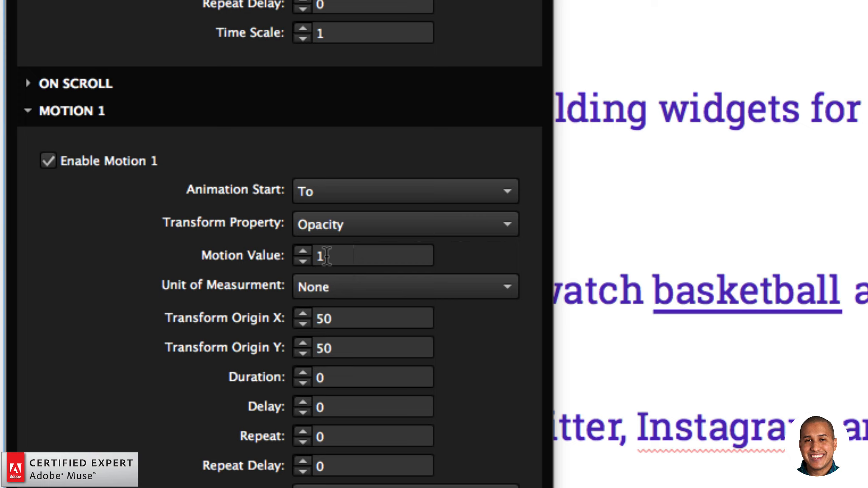
pyautogui.click(326, 256)
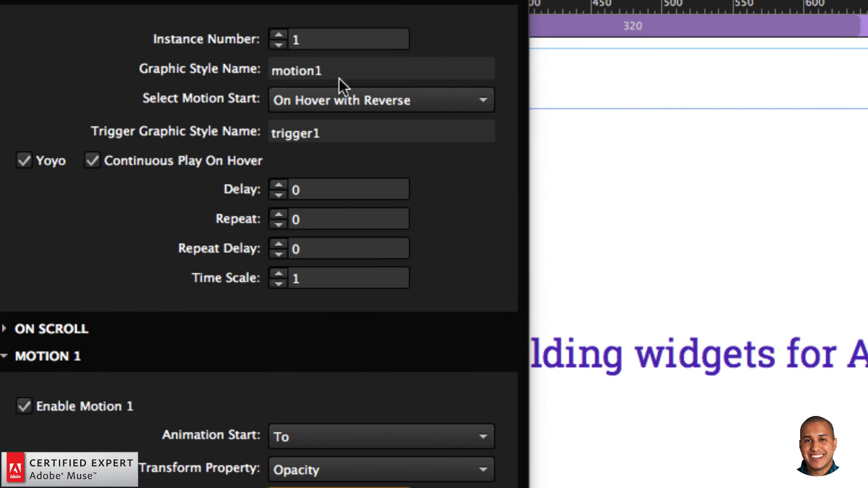
pyautogui.click(324, 133)
pyautogui.click(329, 70)
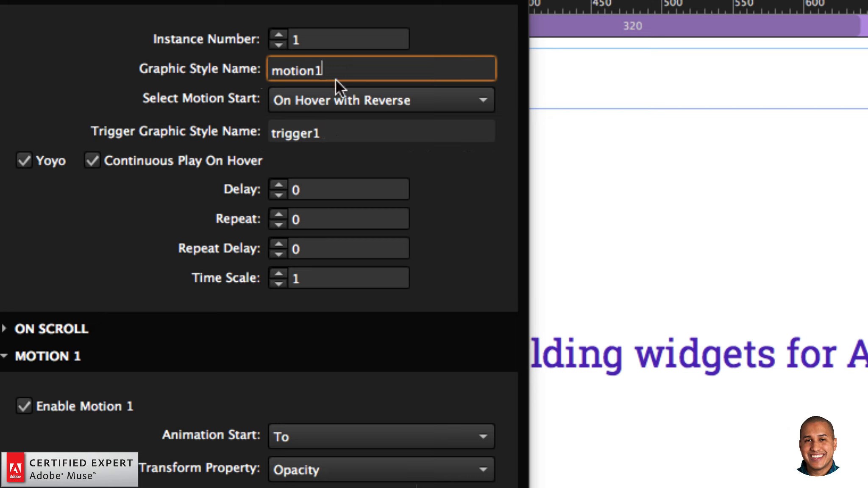
# Review the motion1 widget's trigger graphic style name and examine the column of Muse Motion widgets beside the page.
pyautogui.click(336, 136)
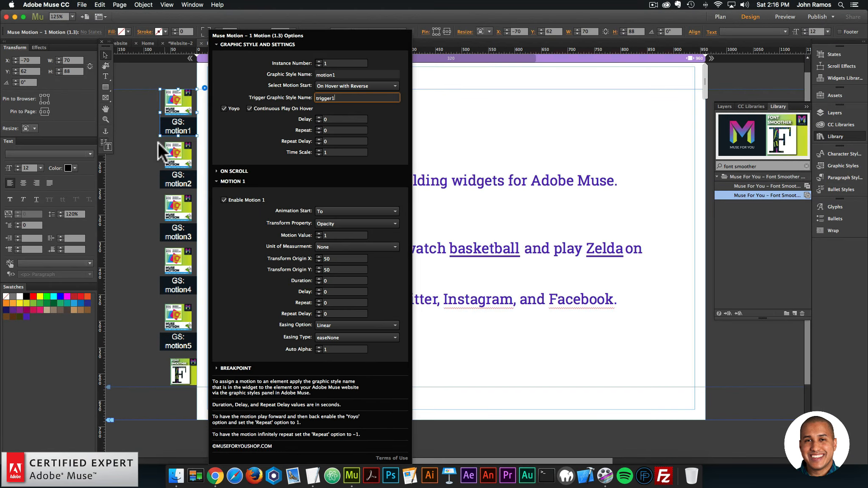
pyautogui.moveTo(137, 101); pyautogui.dragTo(165, 345)
pyautogui.click(137, 309)
pyautogui.moveTo(146, 100); pyautogui.dragTo(168, 343)
pyautogui.click(157, 339)
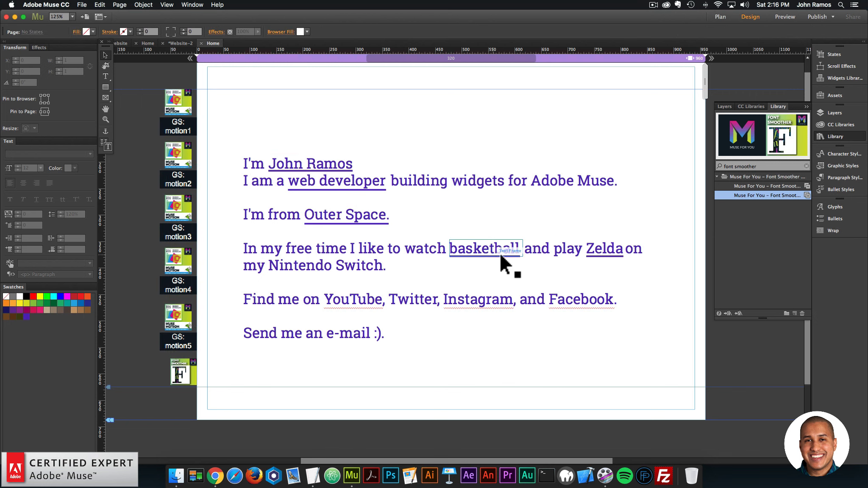
# Preview the page in the browser and test the image reveal on each underlined word in the intro text.
pyautogui.click(82, 5)
pyautogui.click(94, 139)
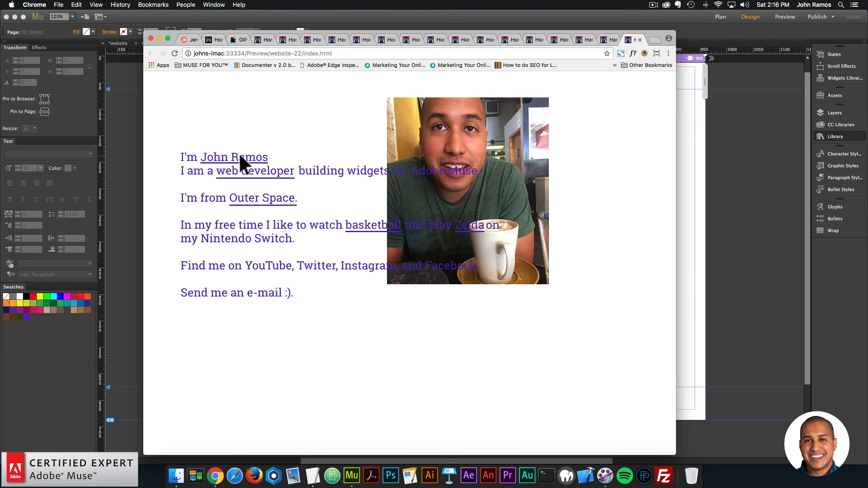
pyautogui.moveTo(252, 169)
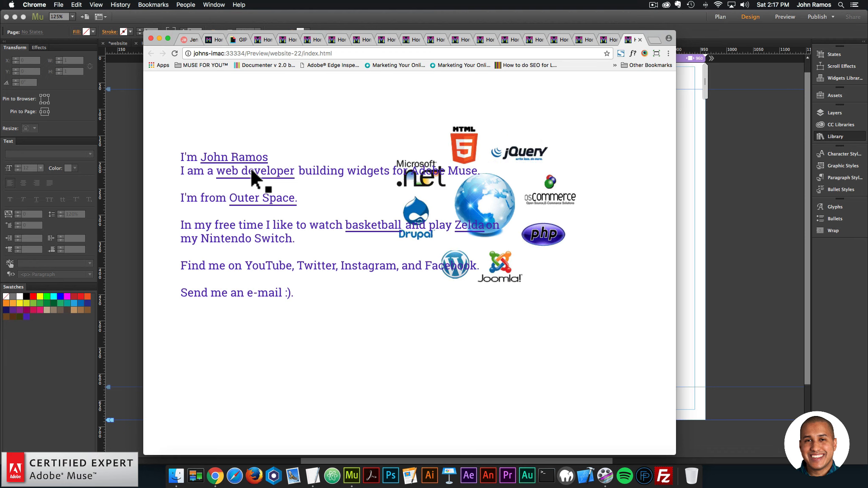
pyautogui.moveTo(245, 198)
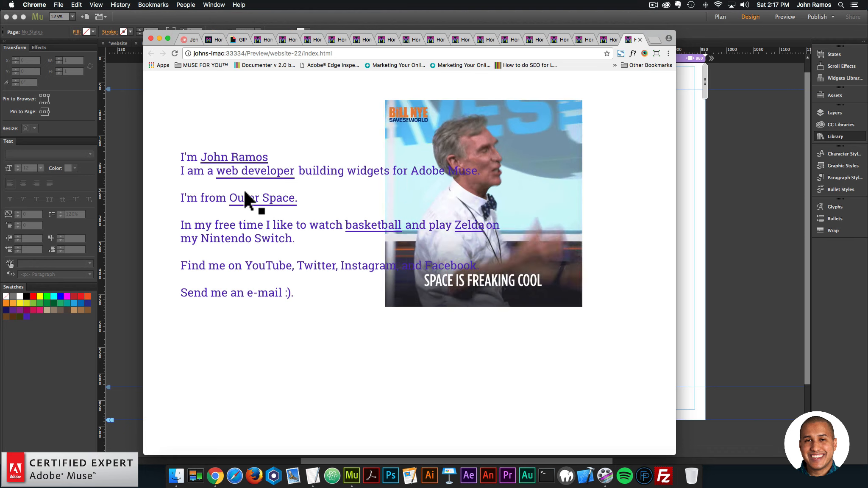
pyautogui.moveTo(383, 227)
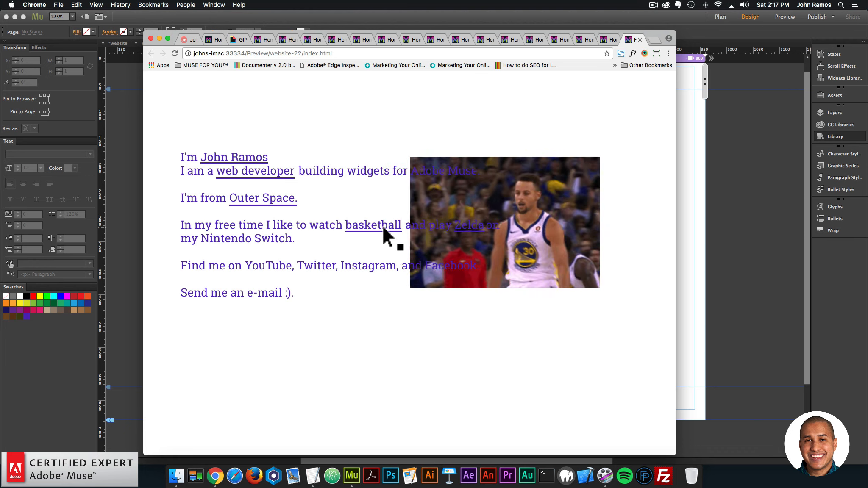
pyautogui.moveTo(462, 228)
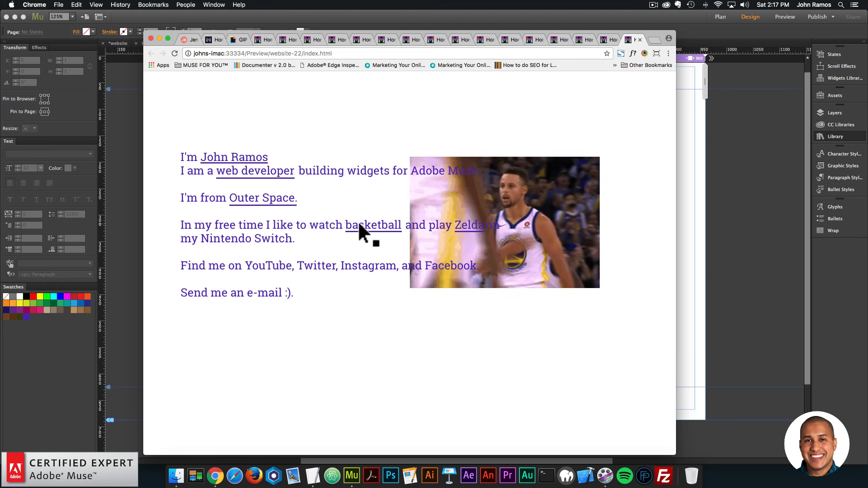
# Return to the Muse design, select the word YouTube in the intro text and open its hyperlink choices.
pyautogui.click(397, 12)
pyautogui.click(312, 292)
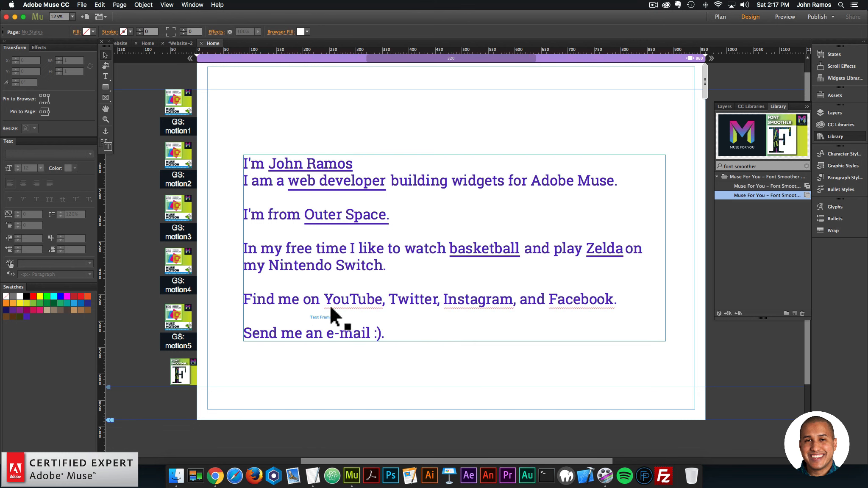
pyautogui.doubleClick(346, 308)
pyautogui.tripleClick(343, 300)
pyautogui.doubleClick(345, 299)
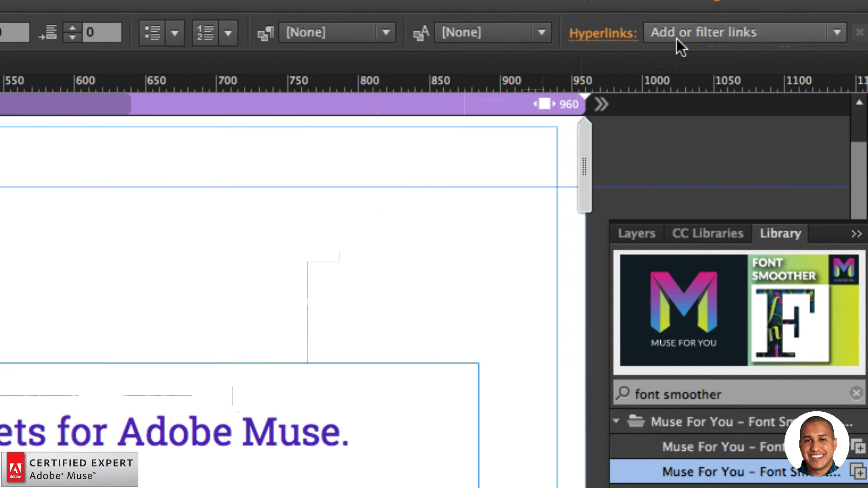
pyautogui.click(753, 30)
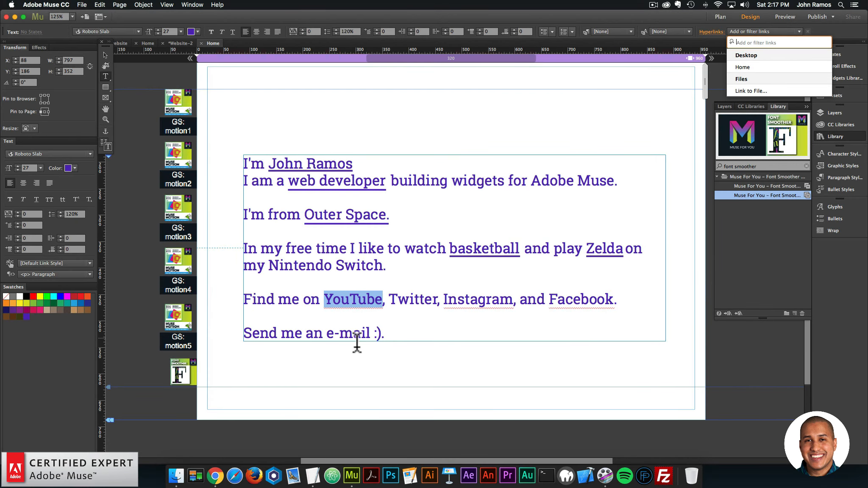
# Select the word e-mail in the intro text as a possible link, and deselect the text frame.
pyautogui.doubleClick(346, 330)
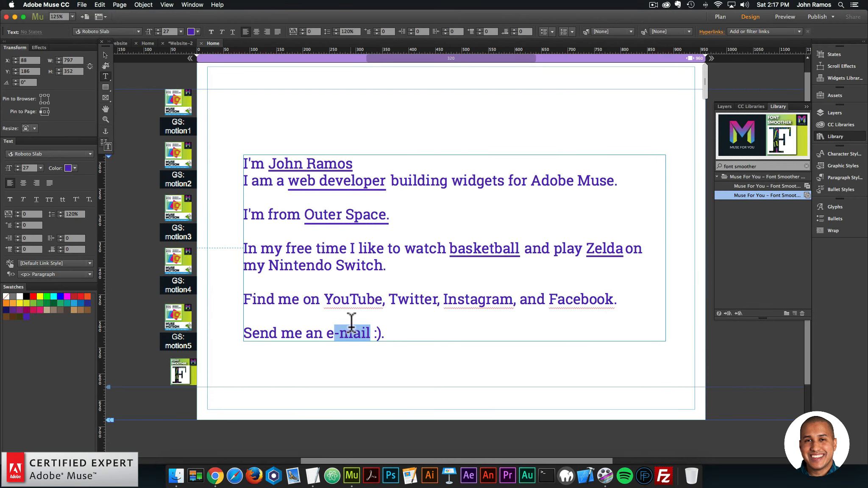
pyautogui.moveTo(327, 332); pyautogui.dragTo(371, 332)
pyautogui.click(102, 52)
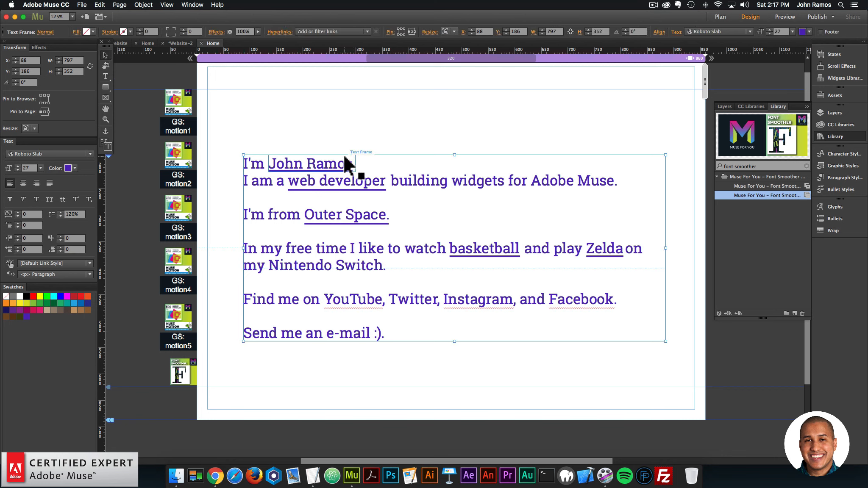
pyautogui.click(354, 133)
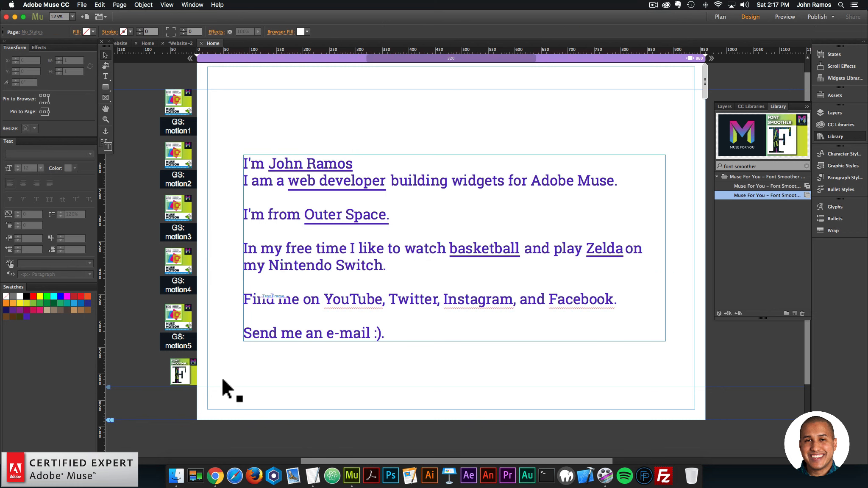
# Switch to Chrome, open museforyoushop.com in a new tab and follow its subscription offer to the widget store.
pyautogui.click(217, 466)
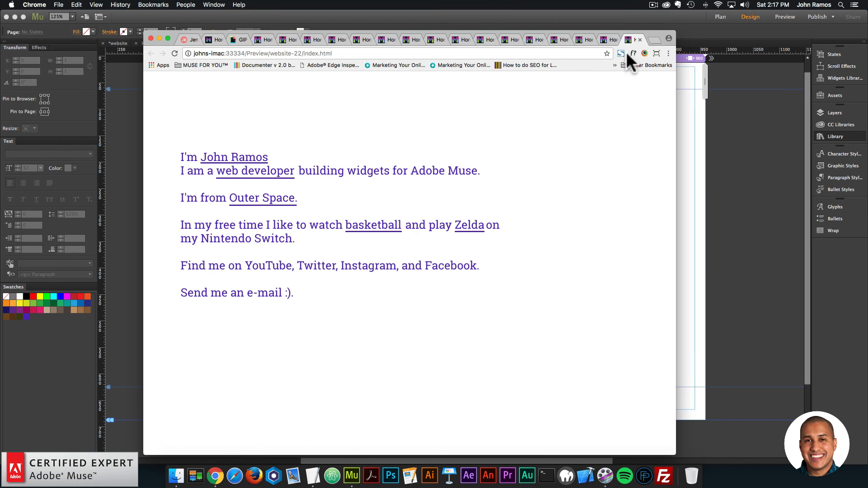
pyautogui.click(652, 39)
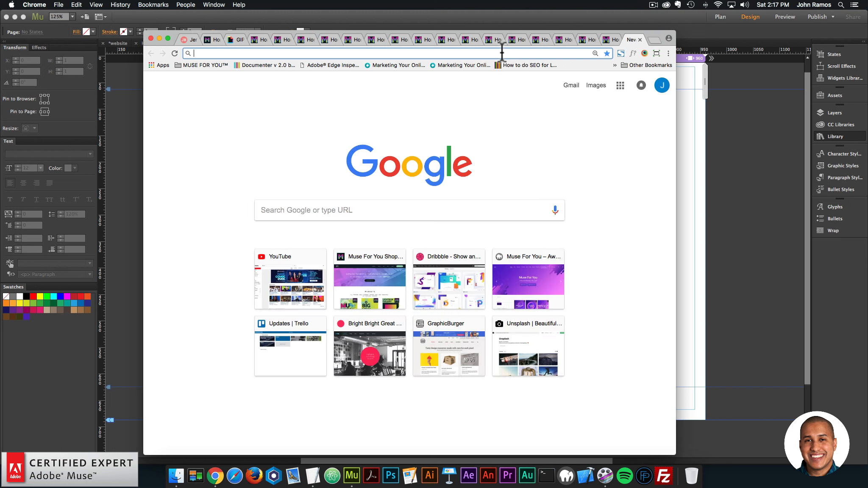
pyautogui.write('museforyoushop')
pyautogui.press('Return')
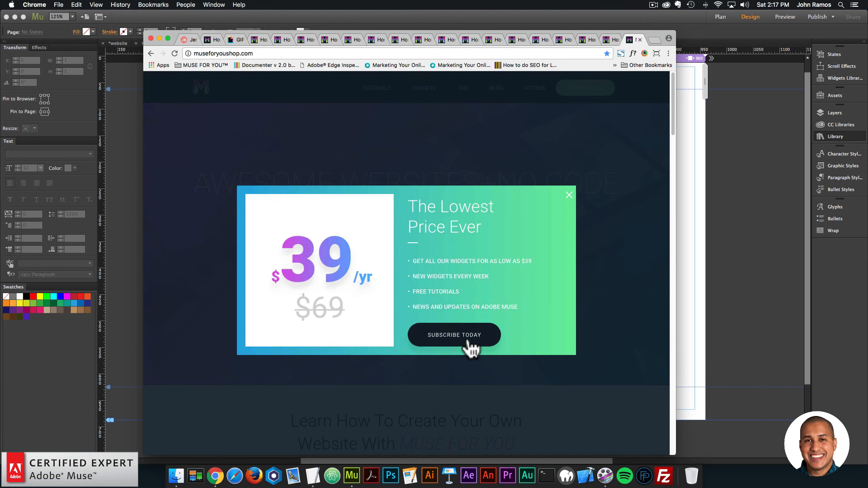
pyautogui.click(471, 349)
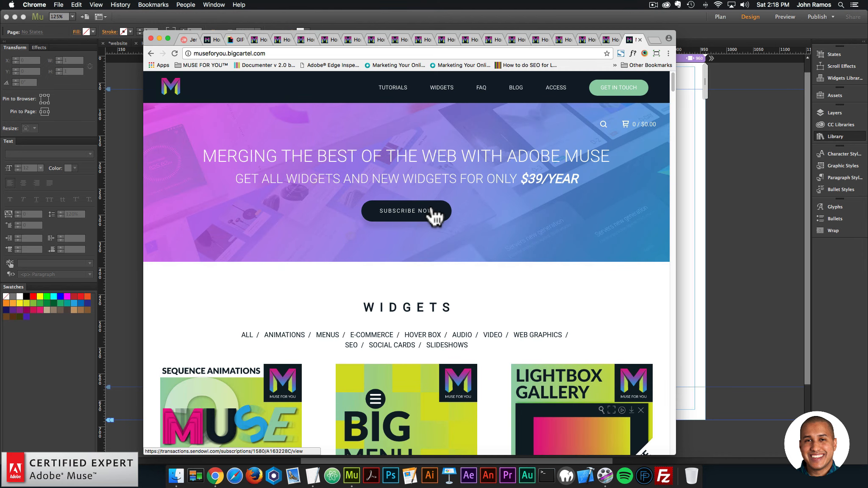
# Find the Muse Motion Widget in the store's widget list and open its product page.
pyautogui.scroll(-5, 432, 211)
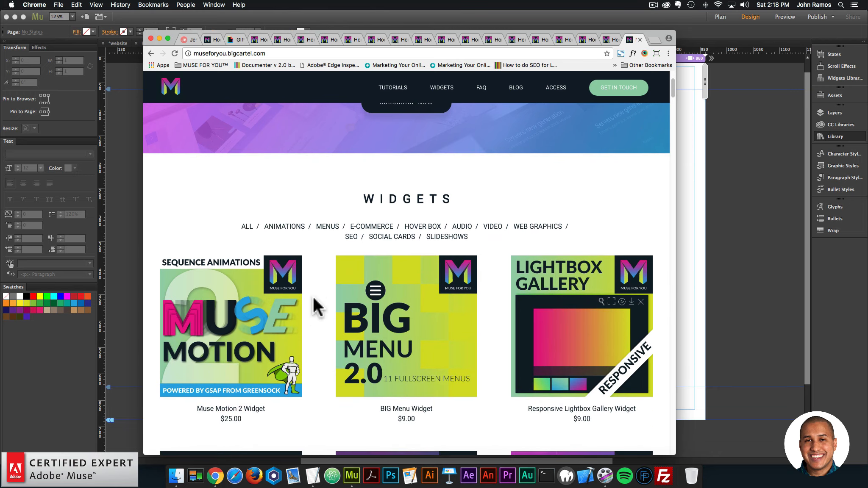
pyautogui.scroll(-8, 308, 285)
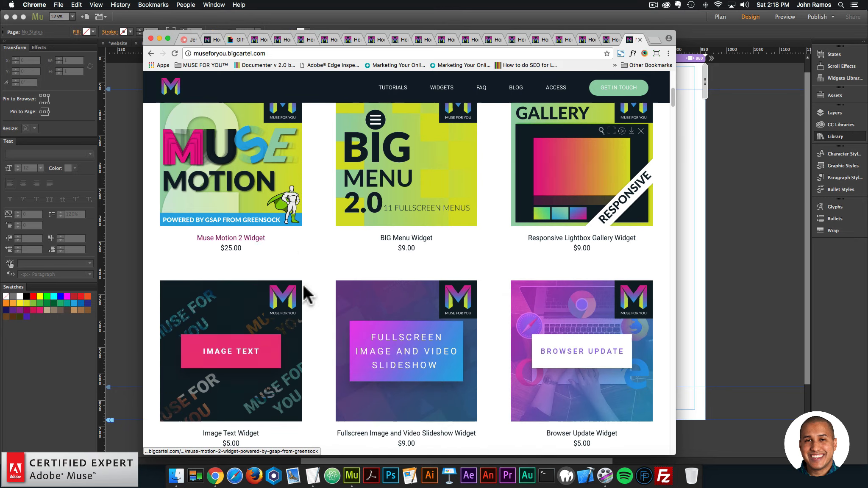
pyautogui.scroll(-20, 321, 259)
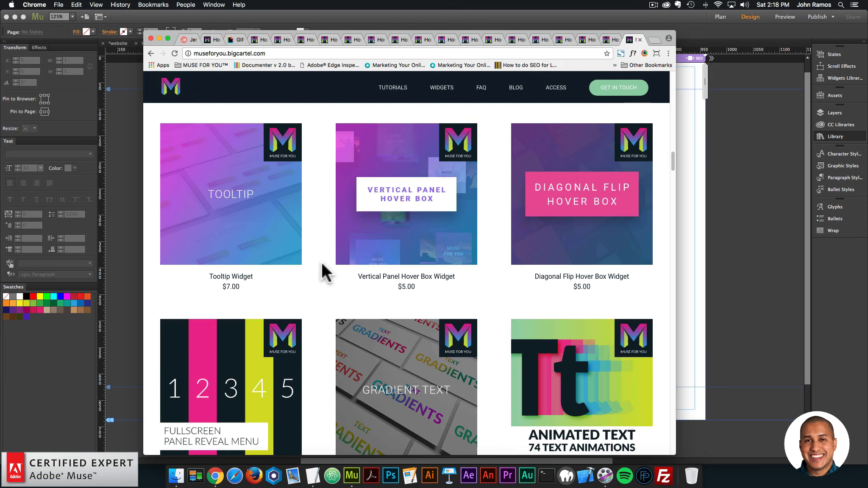
pyautogui.scroll(-20, 319, 265)
pyautogui.scroll(8, 319, 266)
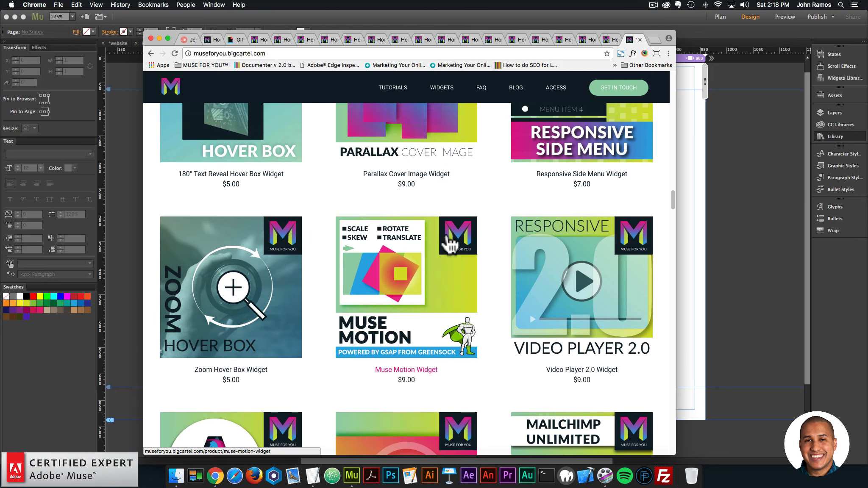
pyautogui.click(364, 263)
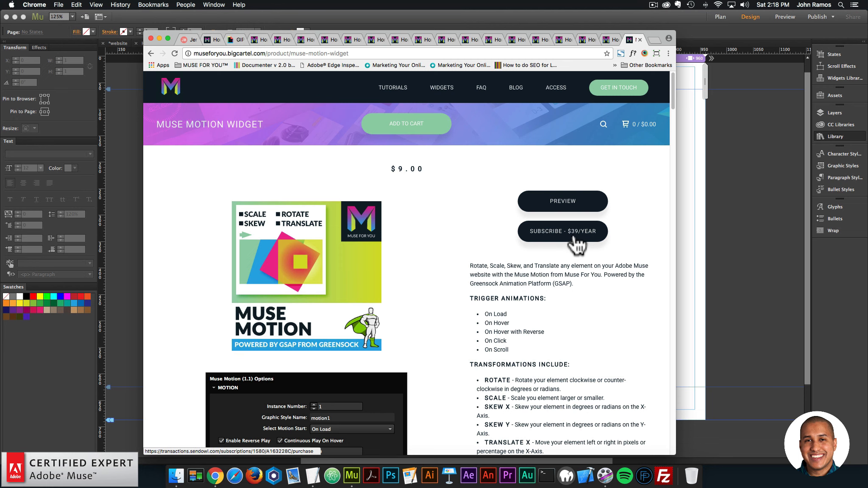
# Examine the Muse Motion Widget's trigger animations, transformations, changelog and tutorial videos on its product page.
pyautogui.scroll(-5, 577, 244)
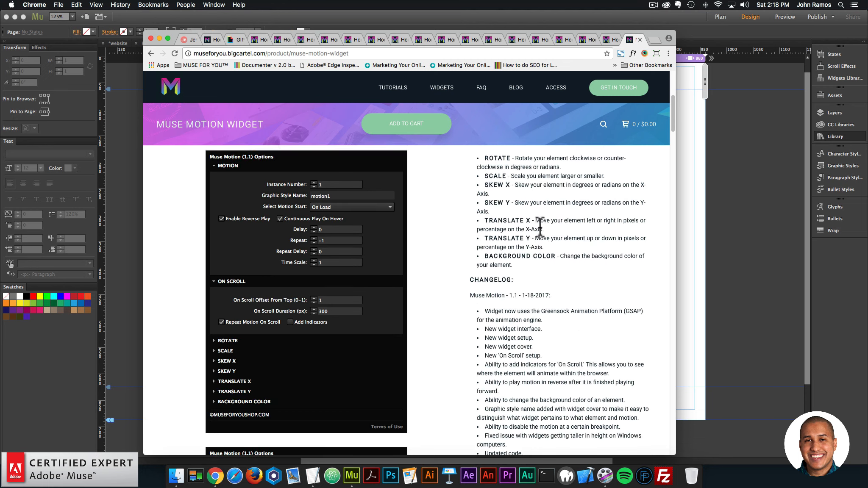
pyautogui.scroll(-6, 513, 246)
pyautogui.scroll(-4, 475, 240)
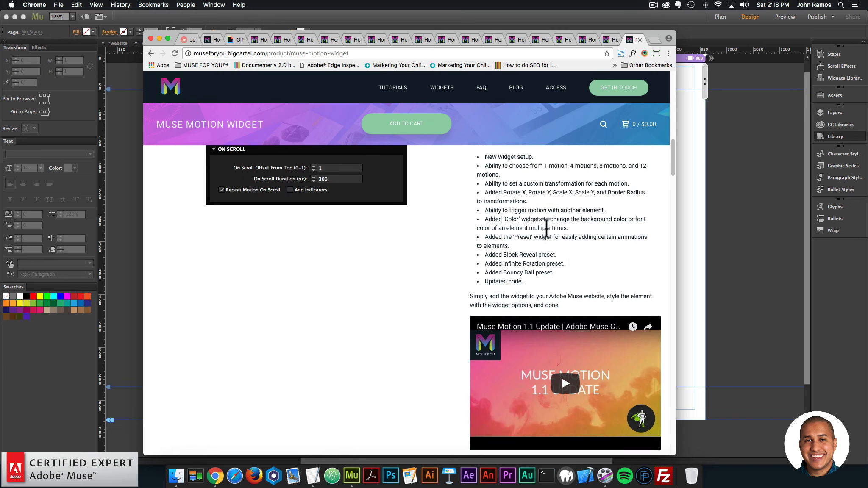
pyautogui.scroll(-1, 549, 248)
pyautogui.scroll(10, 451, 271)
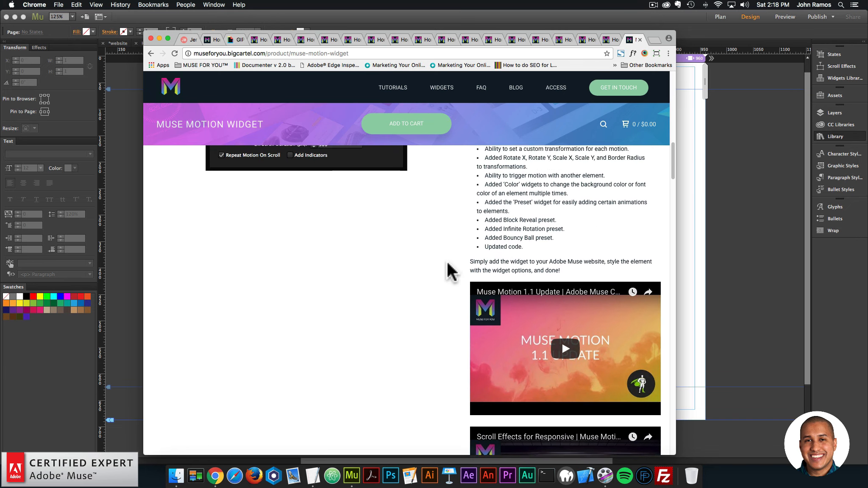
pyautogui.scroll(8, 451, 271)
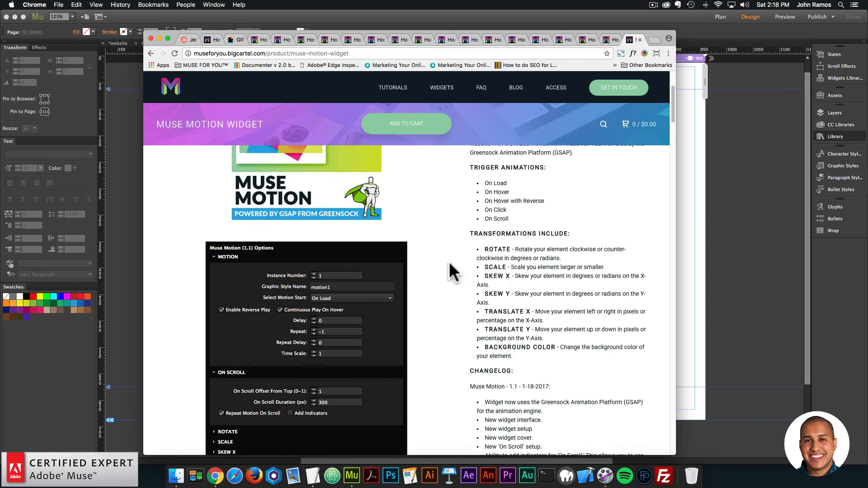
pyautogui.scroll(-12, 451, 269)
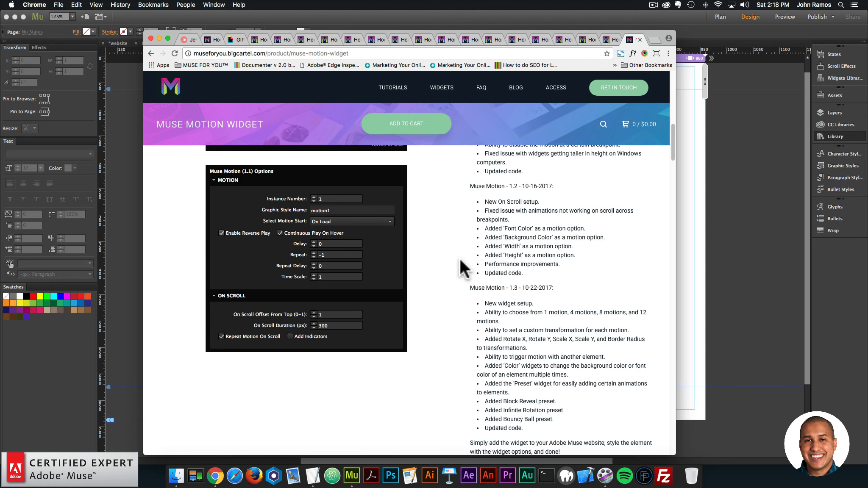
pyautogui.scroll(1, 481, 273)
pyautogui.scroll(10, 480, 276)
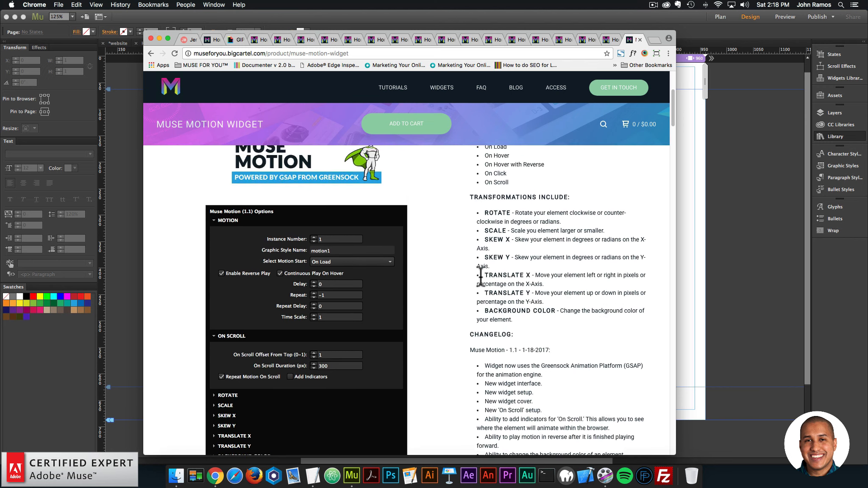